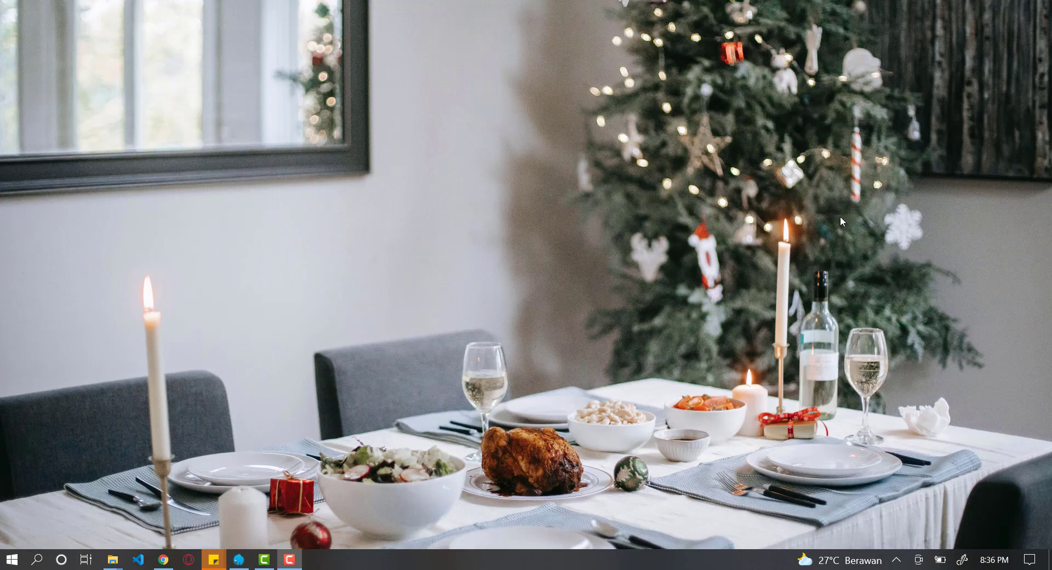
# Step: Open Excel with a blank workbook and dismiss the subscription offer
pyautogui.press('super')
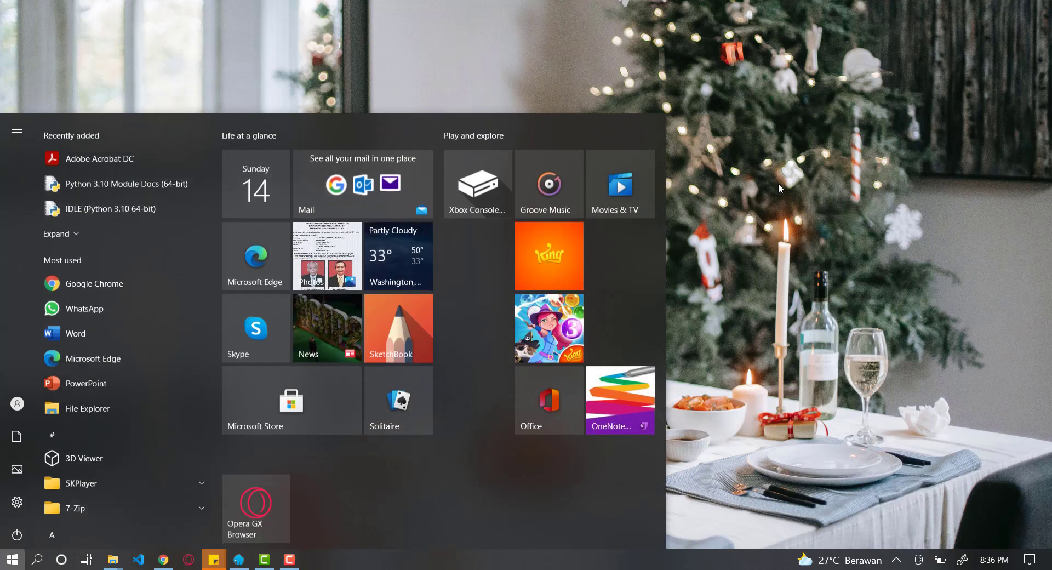
pyautogui.write('exce')
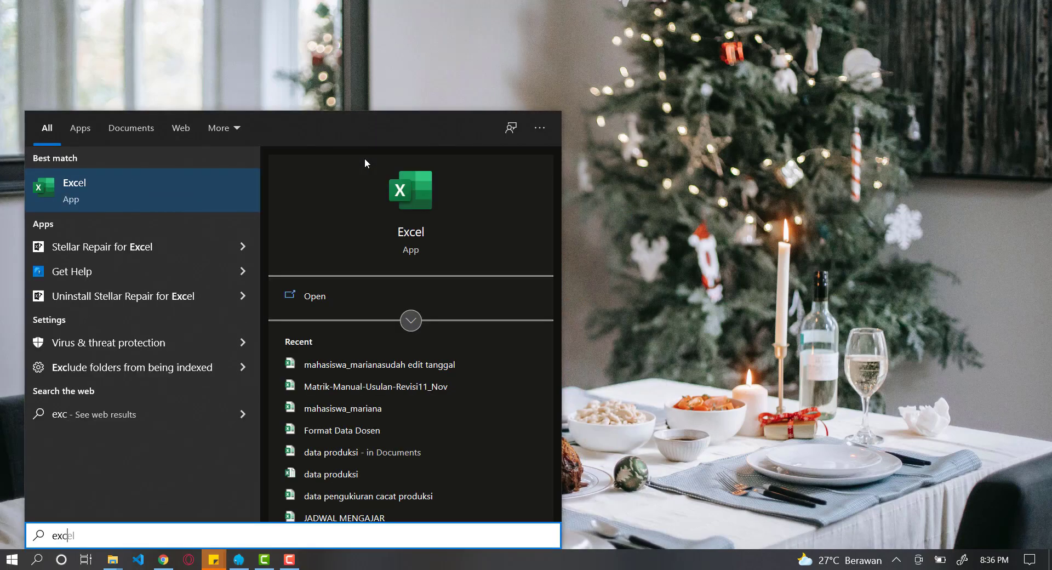
pyautogui.click(120, 188)
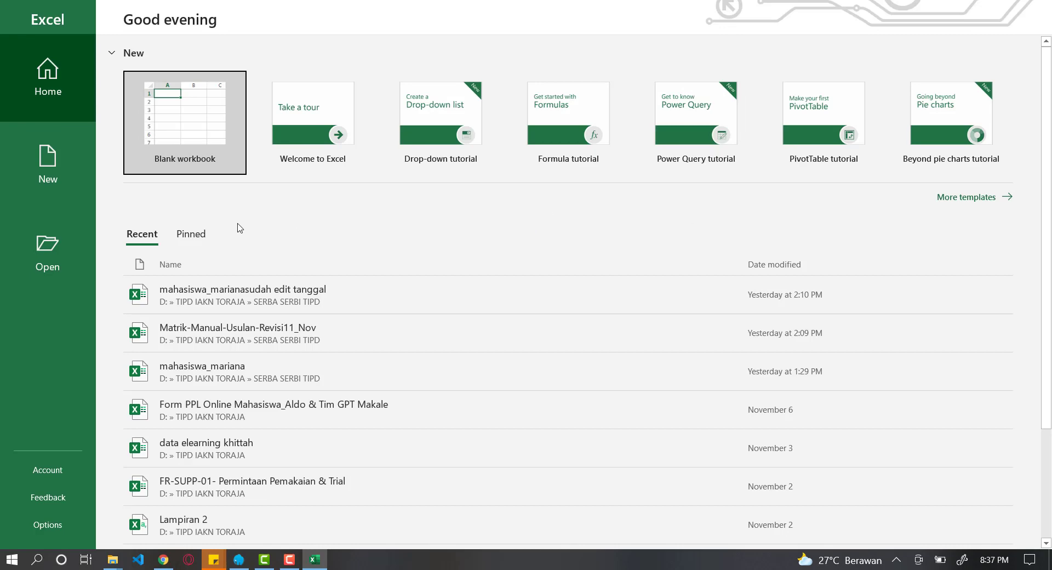
pyautogui.click(174, 111)
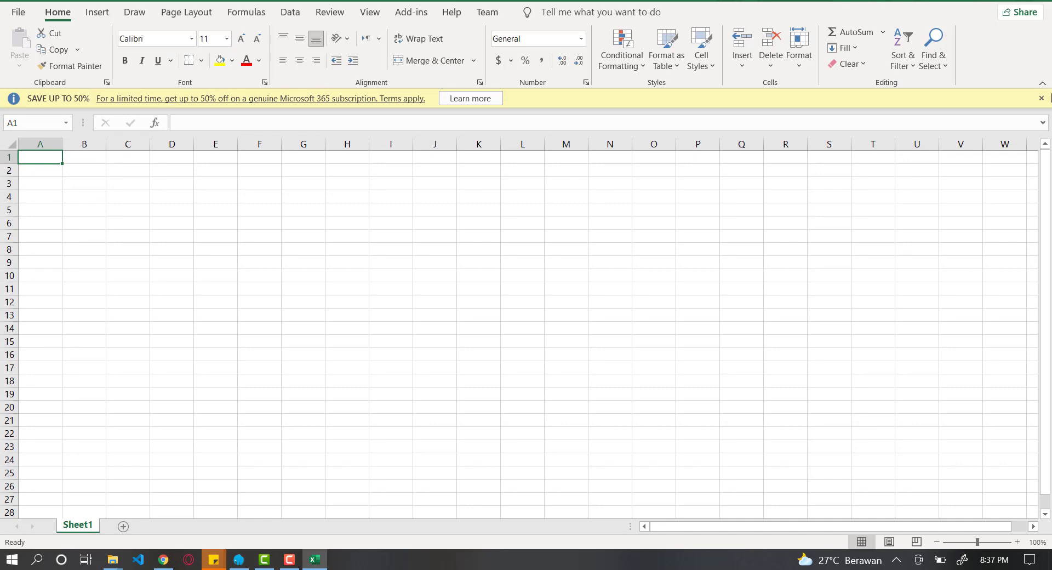
pyautogui.click(1041, 99)
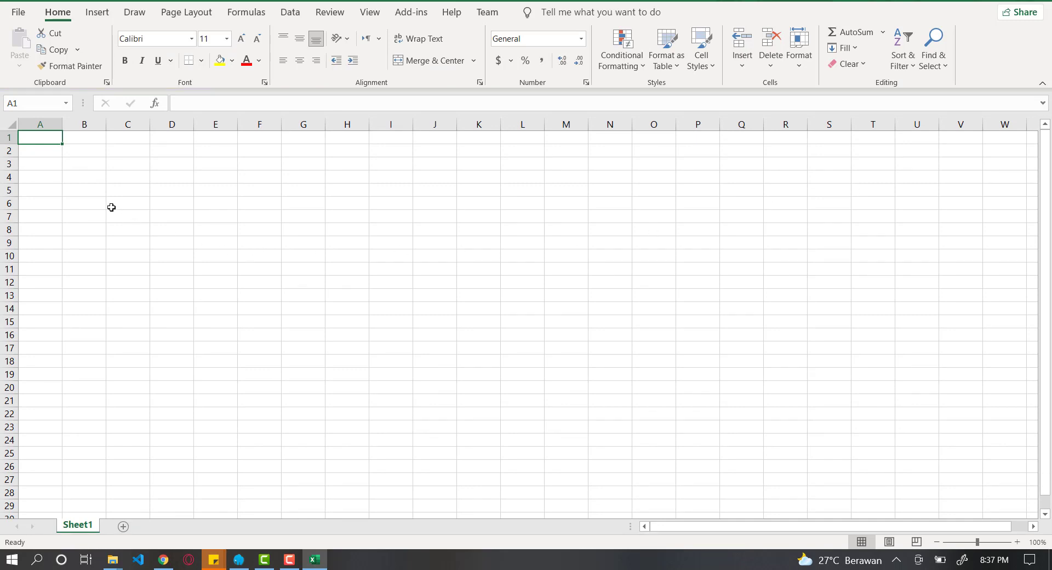
pyautogui.click(72, 156)
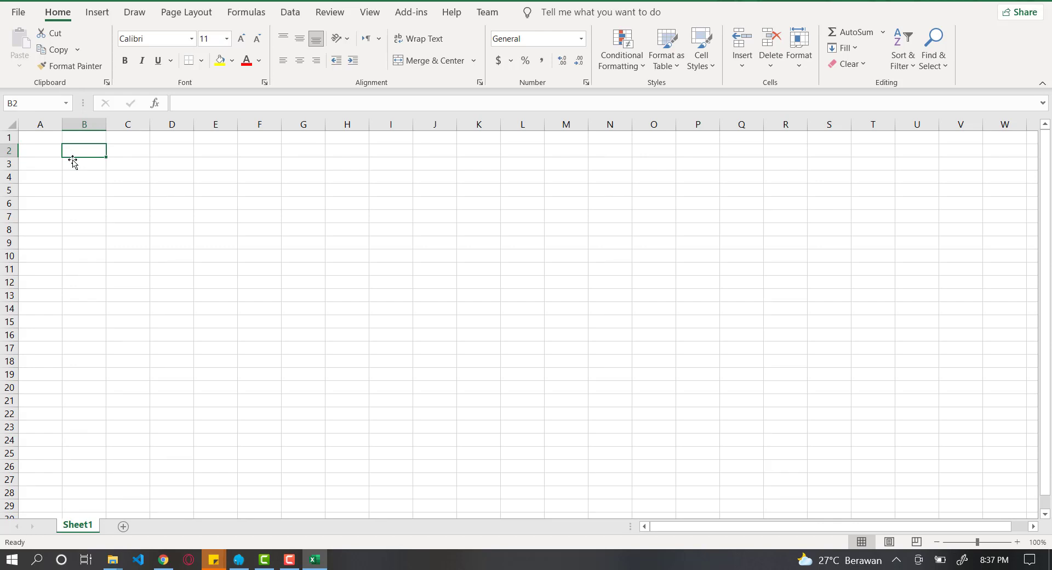
pyautogui.click(22, 12)
pyautogui.click(22, 21)
pyautogui.click(88, 13)
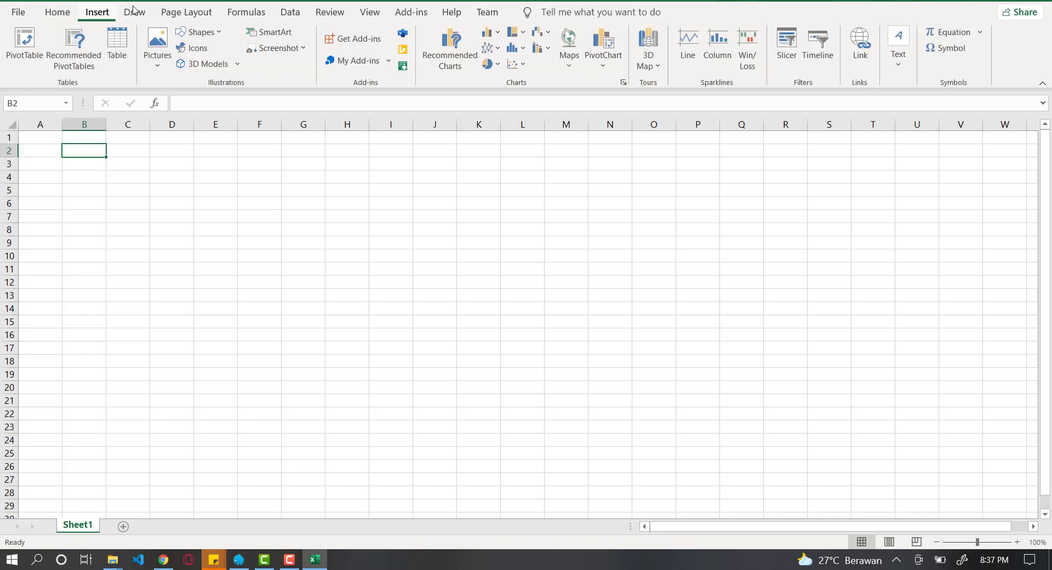
pyautogui.click(136, 12)
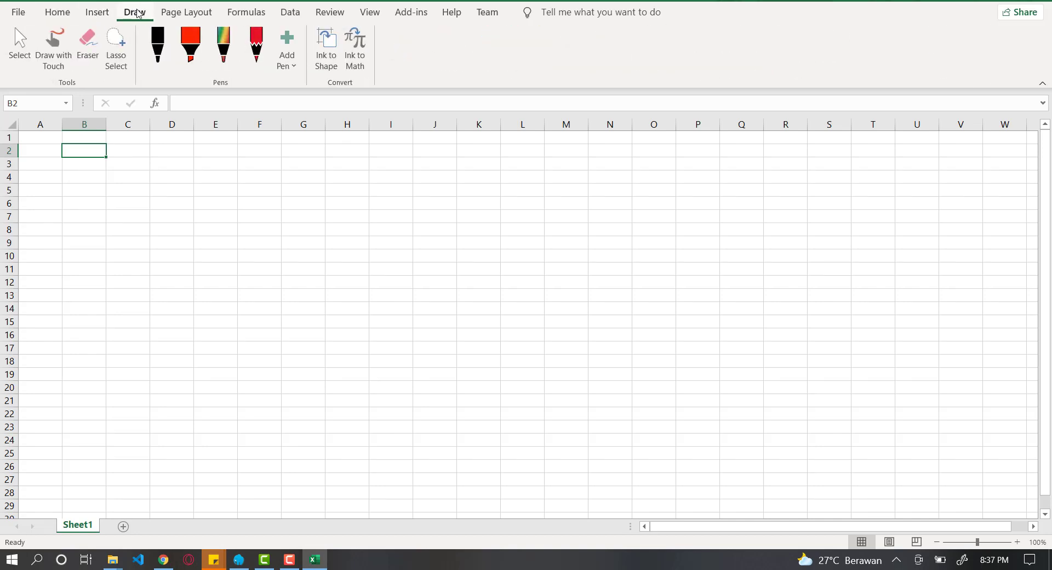
pyautogui.click(174, 17)
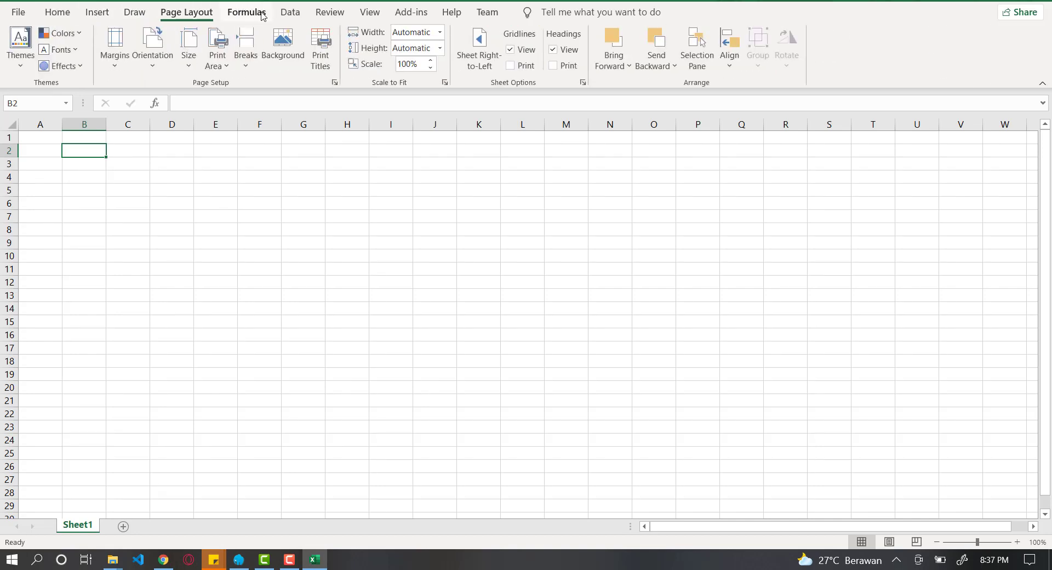
pyautogui.click(258, 15)
pyautogui.click(291, 15)
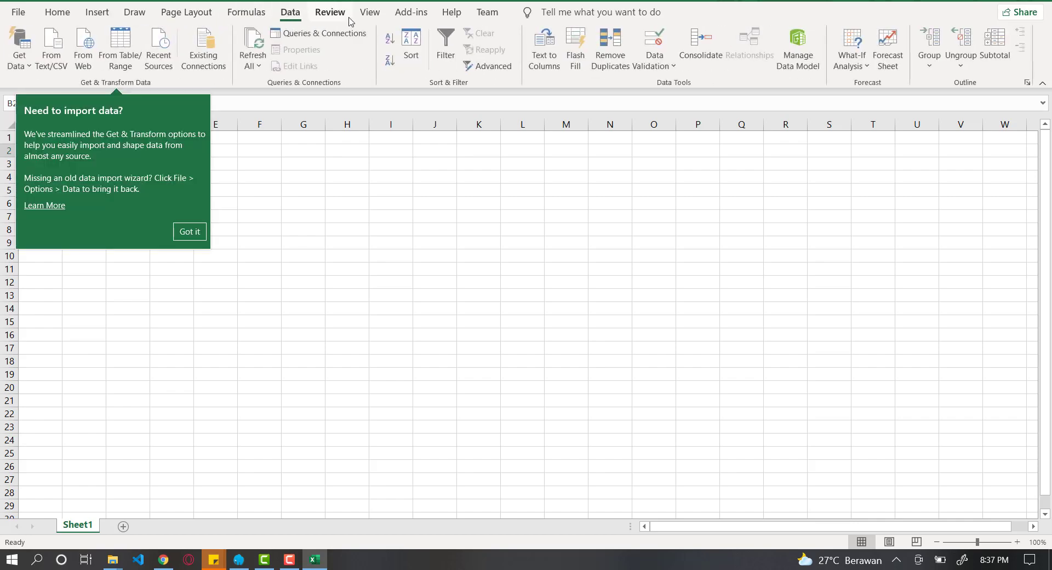
pyautogui.click(67, 16)
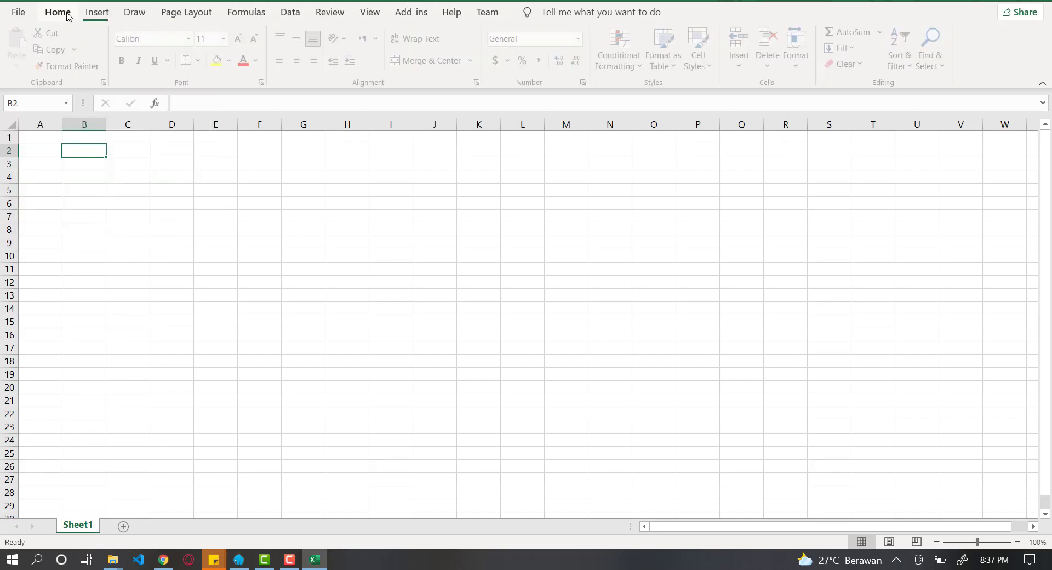
pyautogui.click(196, 220)
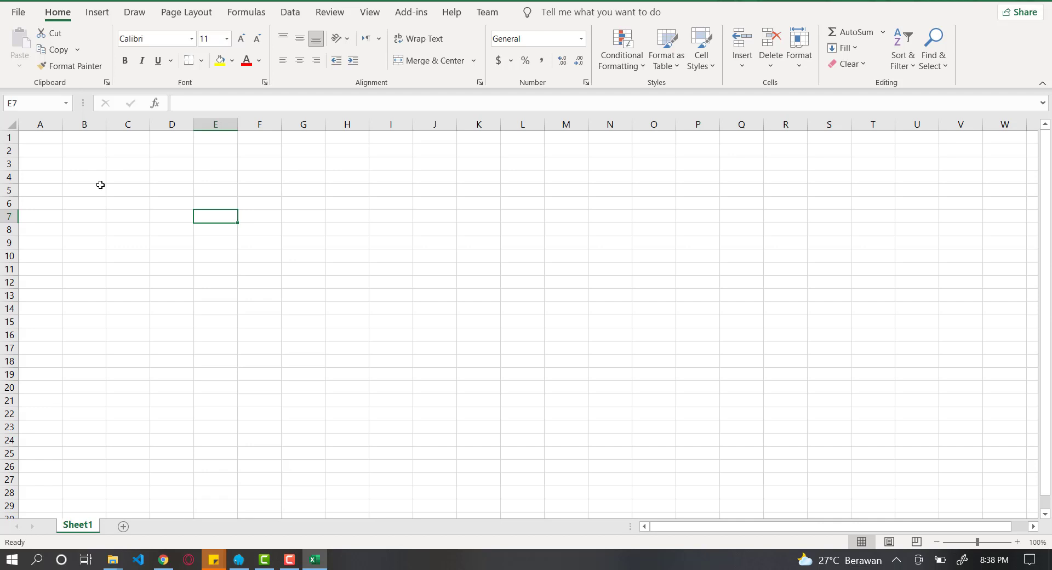
pyautogui.click(97, 185)
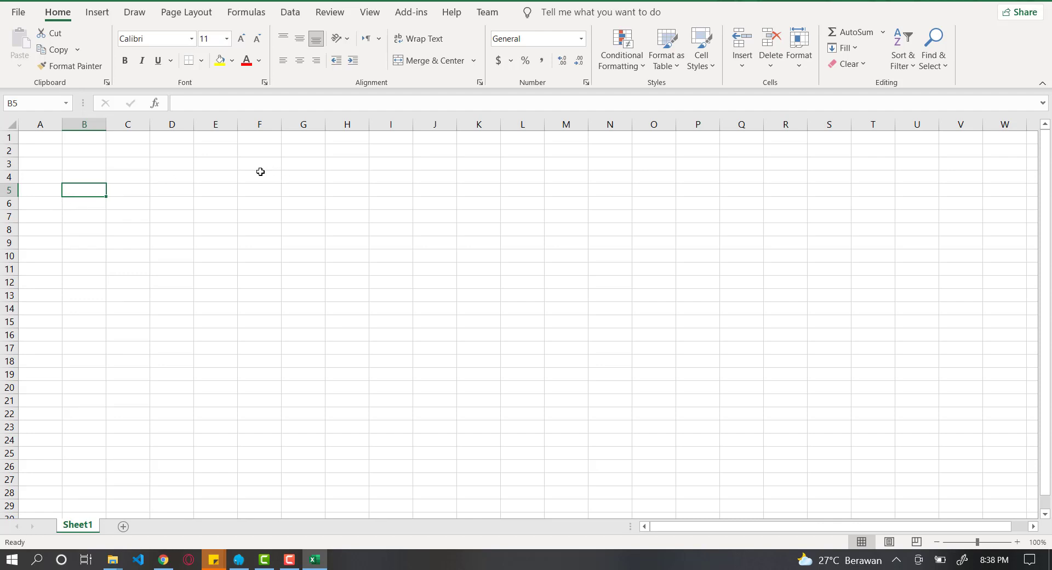
pyautogui.click(232, 176)
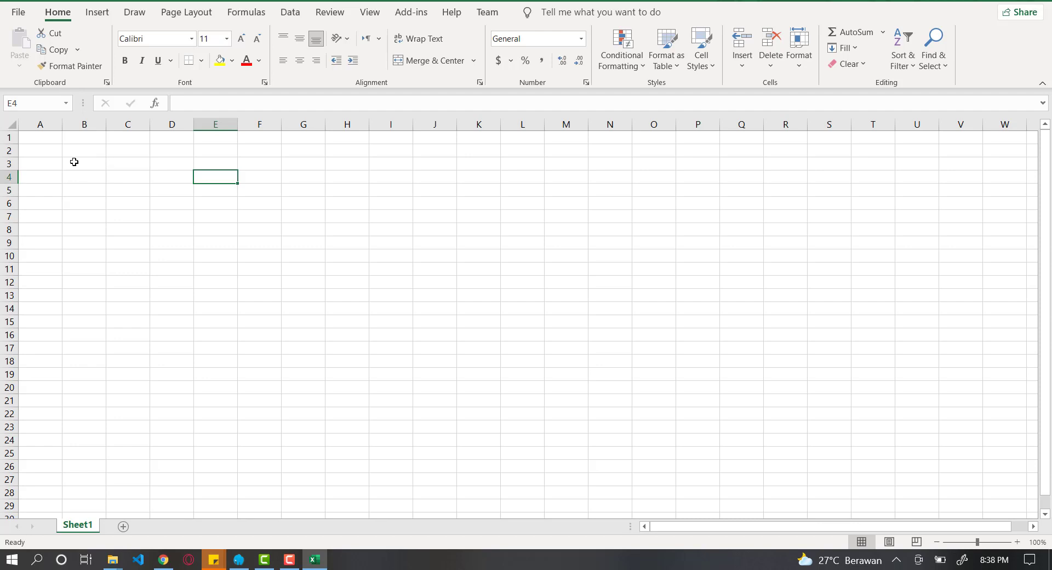
# Step: Enter the table title "Daftar Nilai Mahasiswa" in cell D4
pyautogui.click(179, 179)
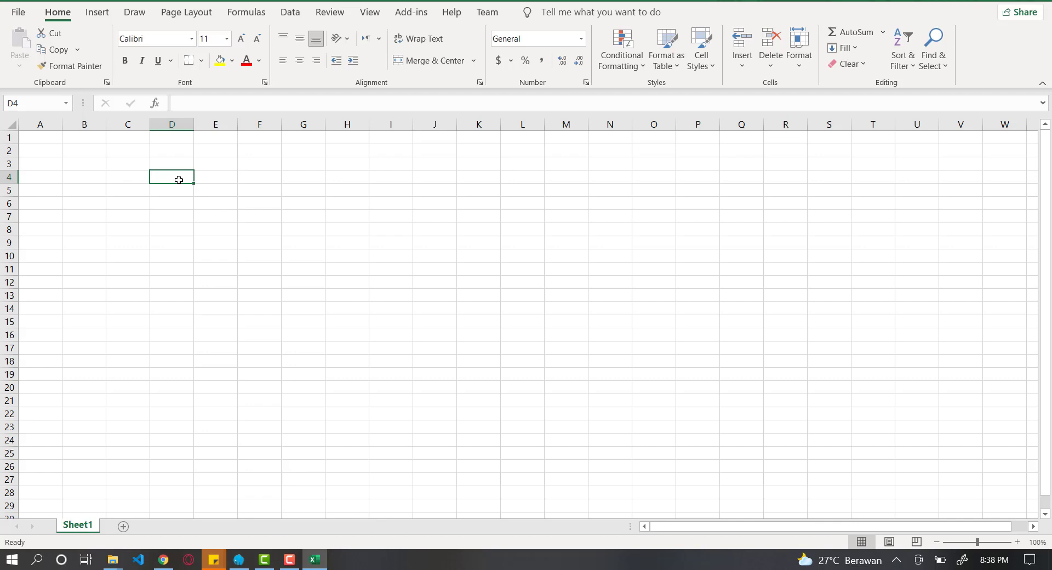
pyautogui.write('D')
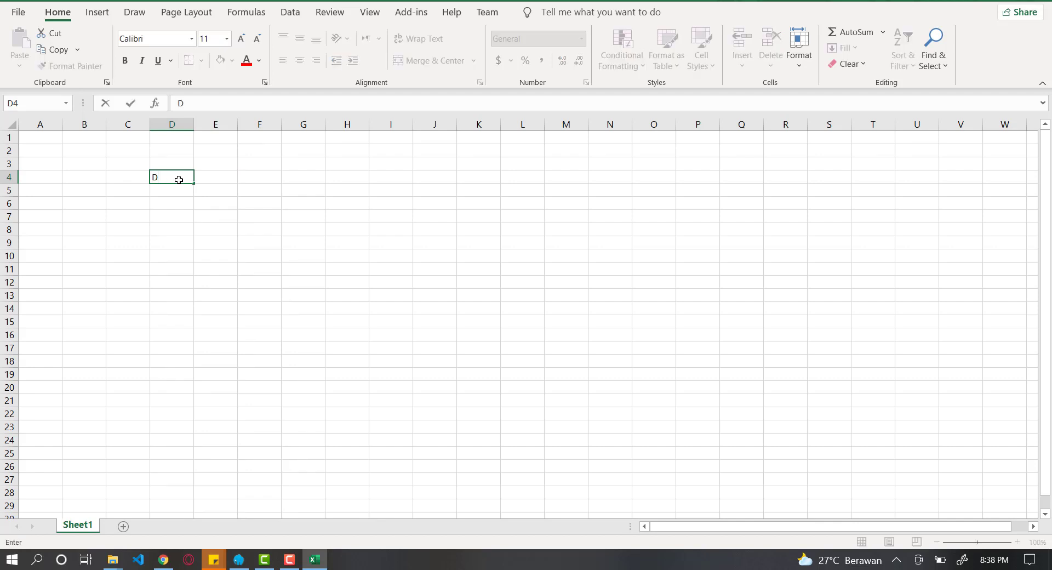
pyautogui.write('aftar Nilai Mahasiswa')
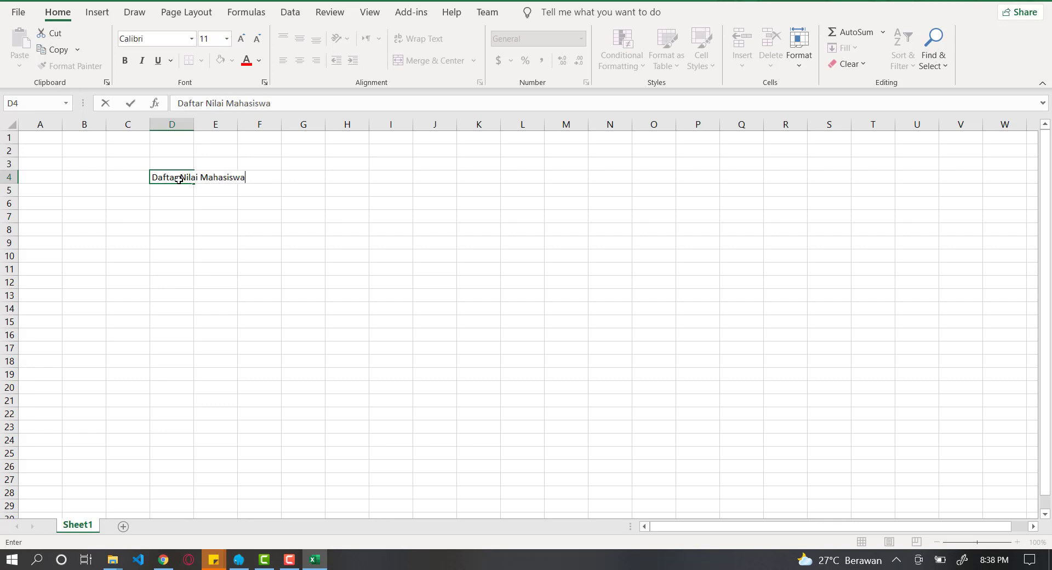
pyautogui.press('Return')
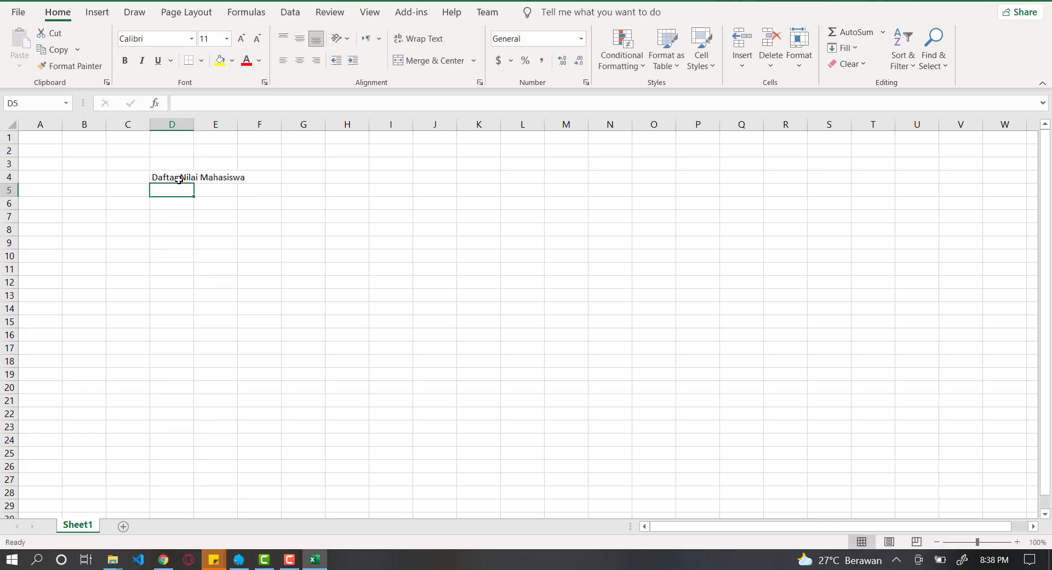
# Step: Enter the column headings No., Nirm, Nama Mahasiswa and Nilai in cells D5 to G5
pyautogui.write('No.')
pyautogui.press('Tab')
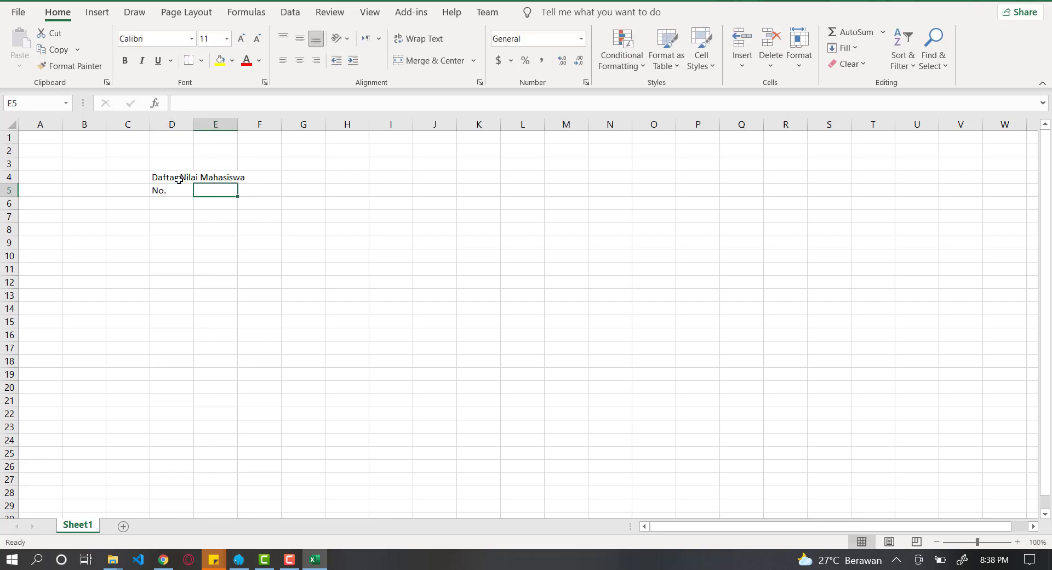
pyautogui.write('Nirm')
pyautogui.press('Tab')
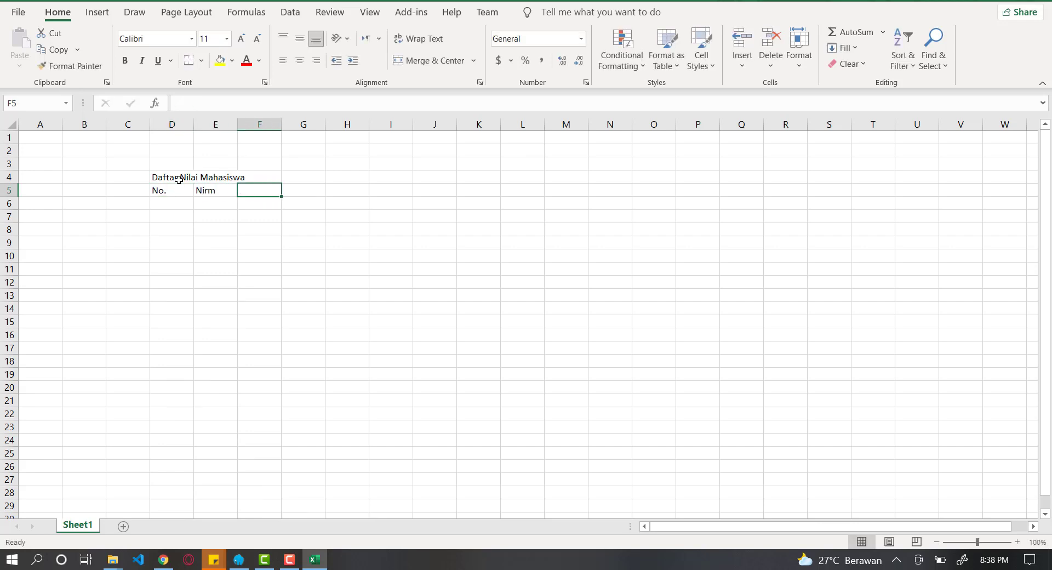
pyautogui.write('Nama Mahasiswa')
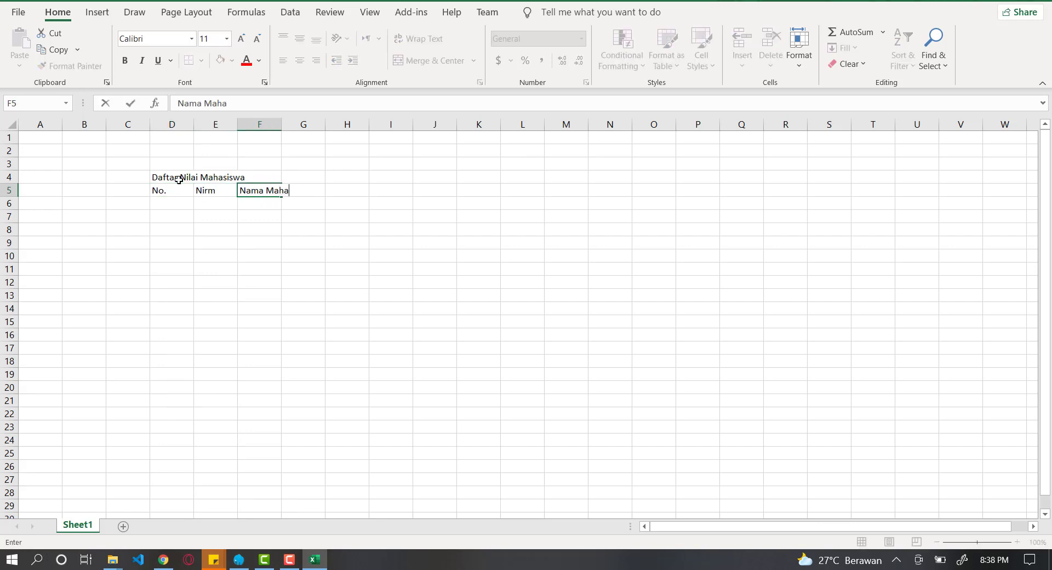
pyautogui.press('Tab')
pyautogui.write('Nilai')
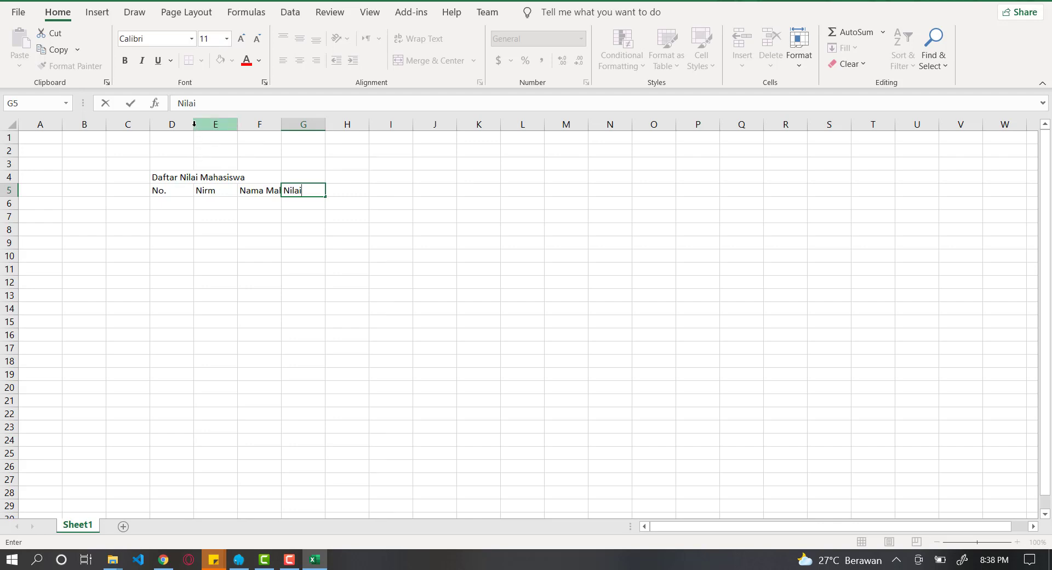
pyautogui.click(188, 189)
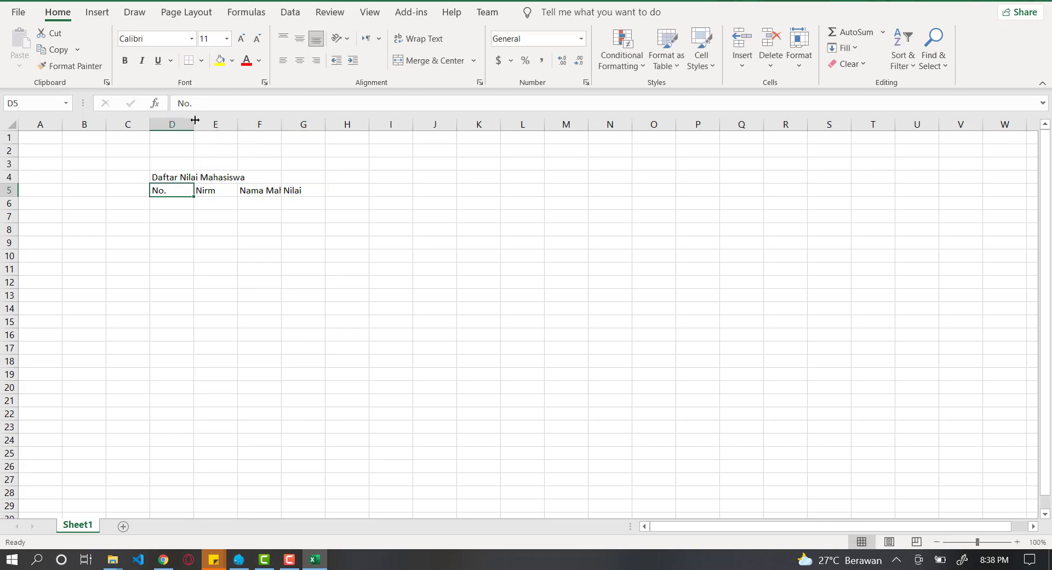
# Step: Narrow column D, widen columns E and F, and centre the headings in D5:G5 horizontally
pyautogui.moveTo(194, 120); pyautogui.dragTo(325, 127)
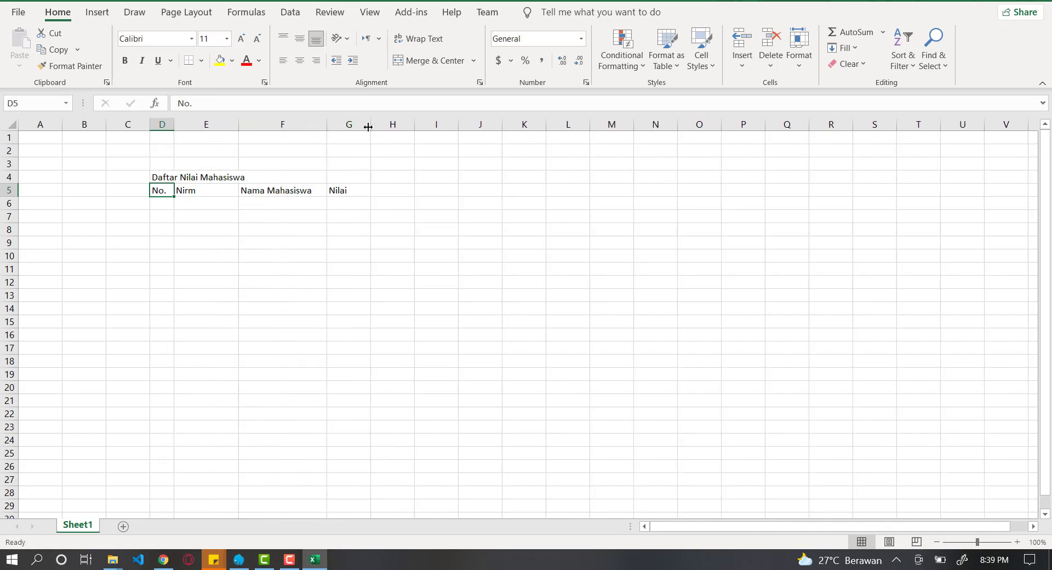
pyautogui.click(258, 206)
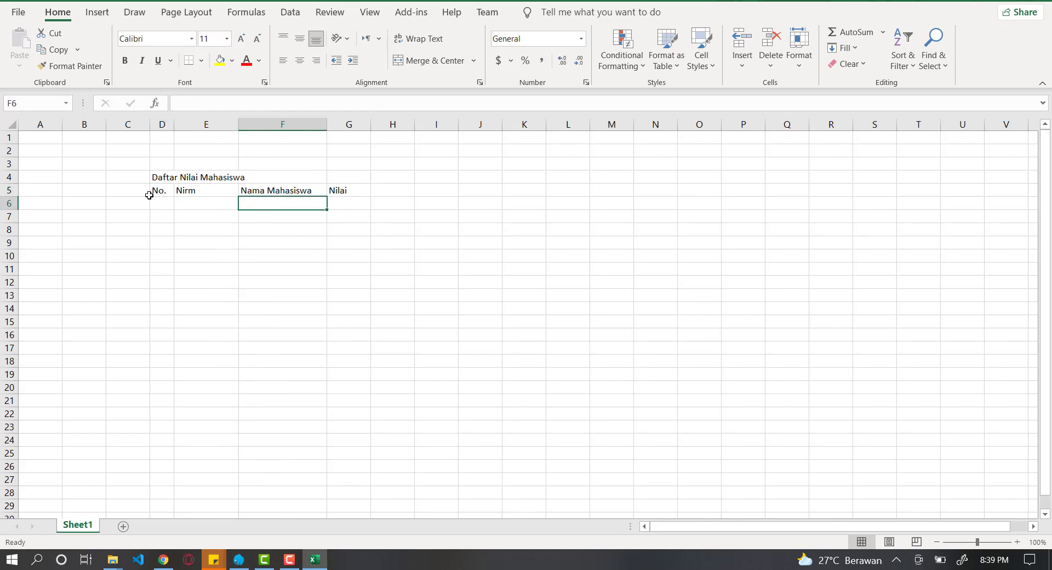
pyautogui.moveTo(158, 191); pyautogui.dragTo(363, 191)
pyautogui.click(301, 60)
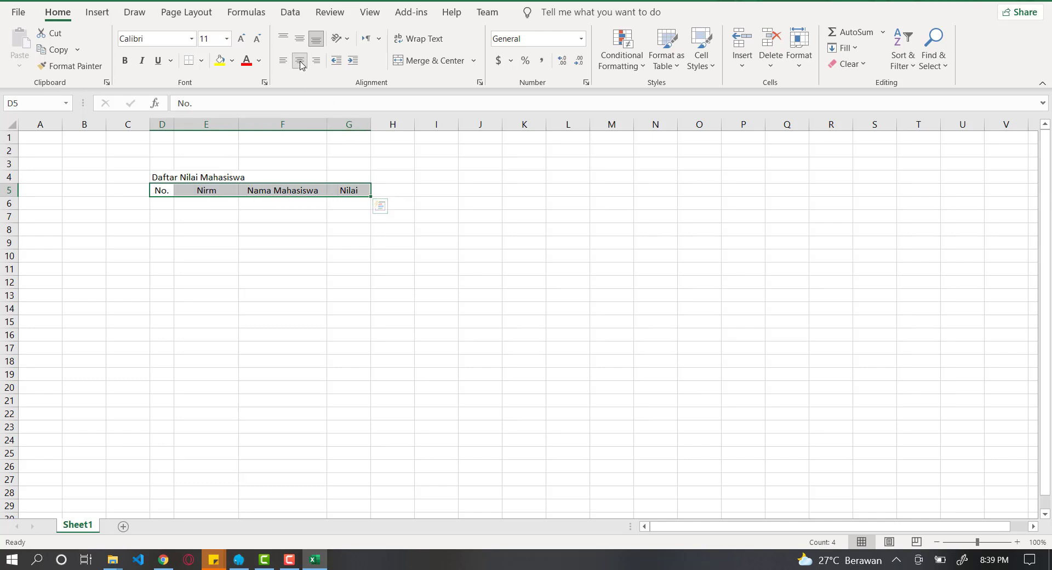
pyautogui.moveTo(170, 218); pyautogui.dragTo(171, 218)
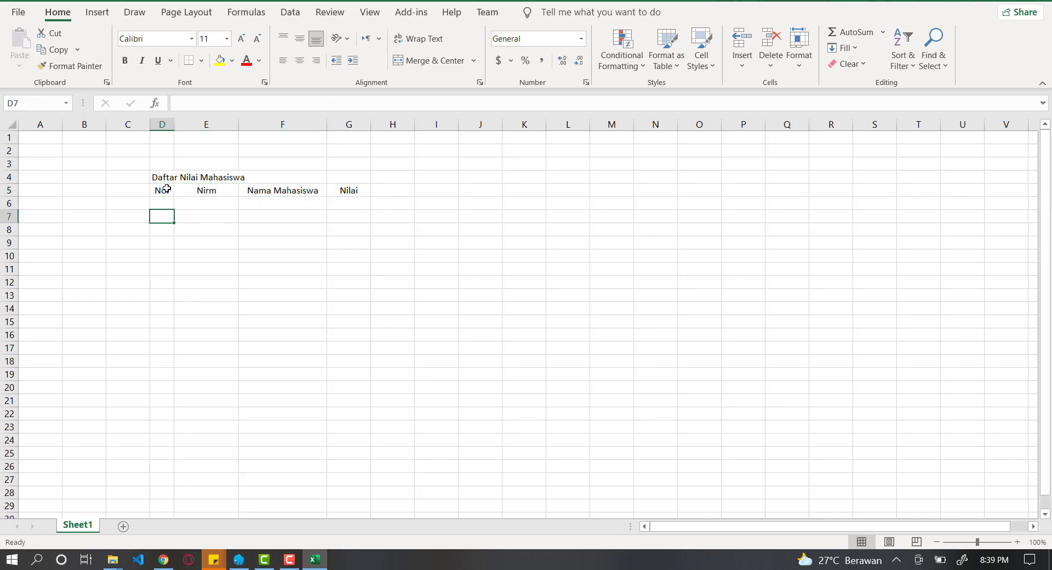
# Step: Widen the Nama Mahasiswa and Nilai columns (F and G)
pyautogui.click(156, 176)
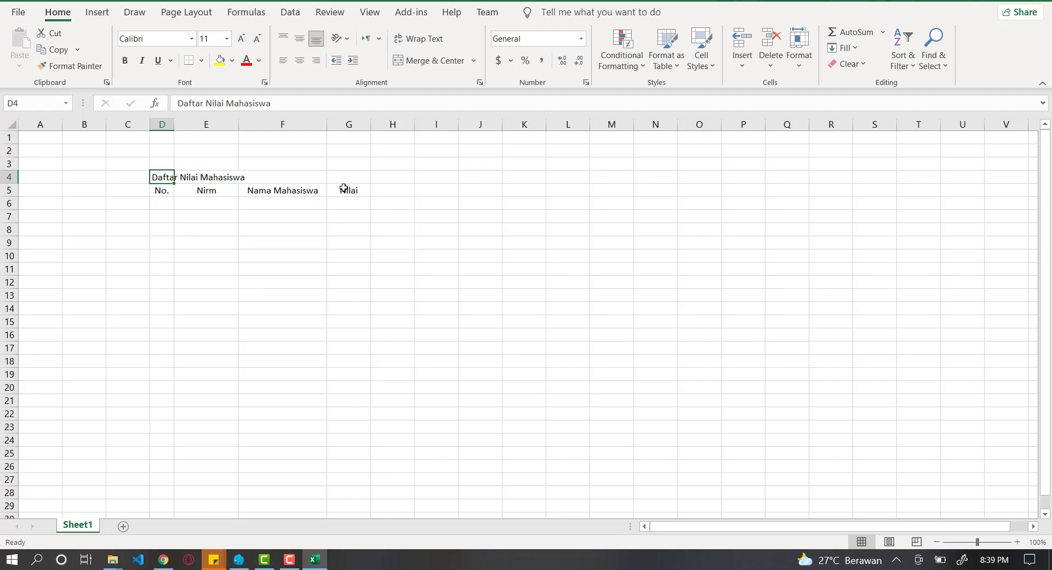
pyautogui.moveTo(326, 126); pyautogui.dragTo(416, 127)
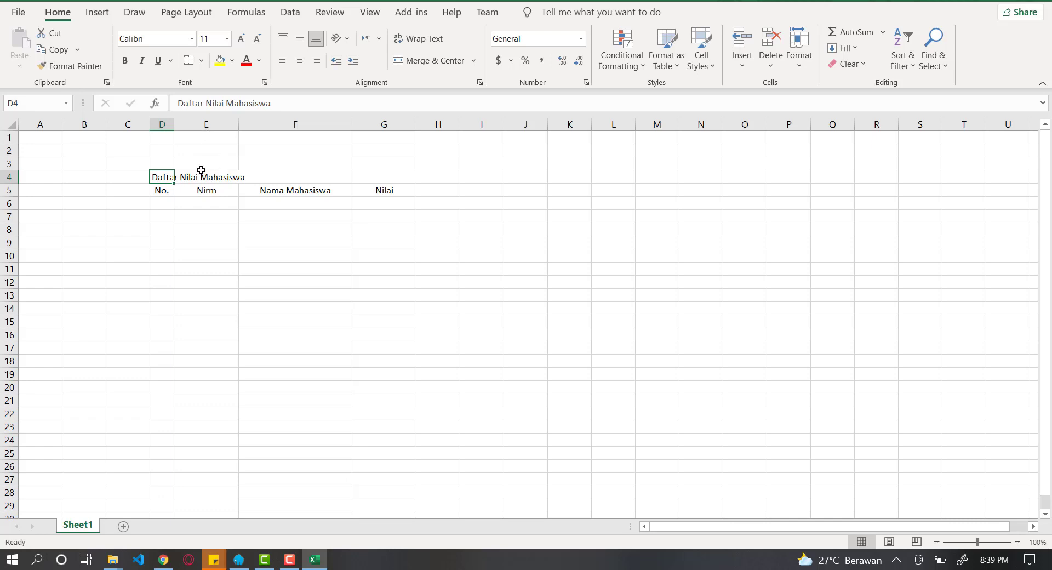
pyautogui.click(201, 166)
pyautogui.click(184, 192)
# Step: Merge and centre the title Daftar Nilai Mahasiswa across cells D4:G4
pyautogui.moveTo(164, 178); pyautogui.dragTo(372, 177)
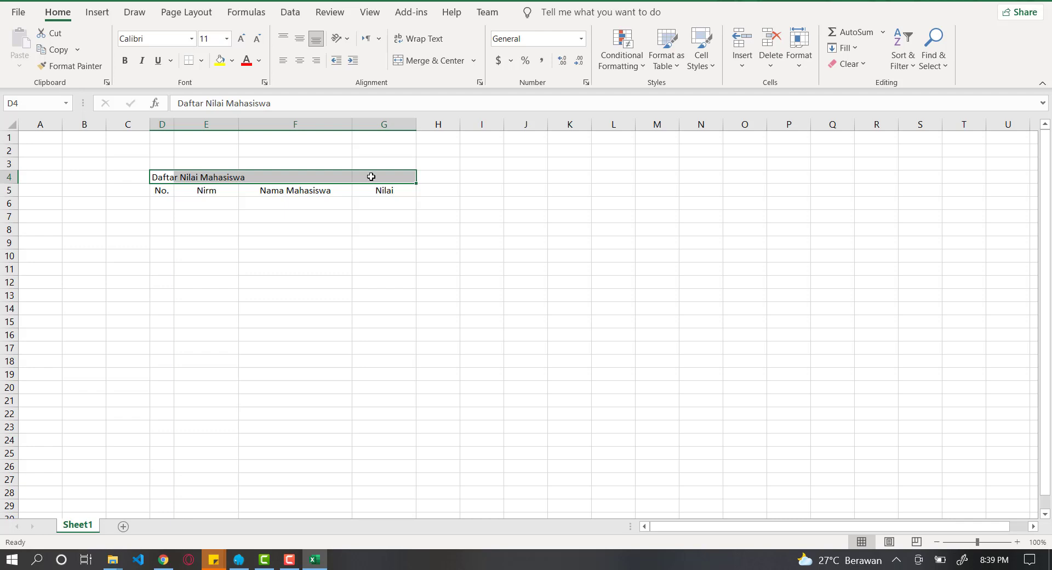
pyautogui.click(286, 178)
pyautogui.click(160, 177)
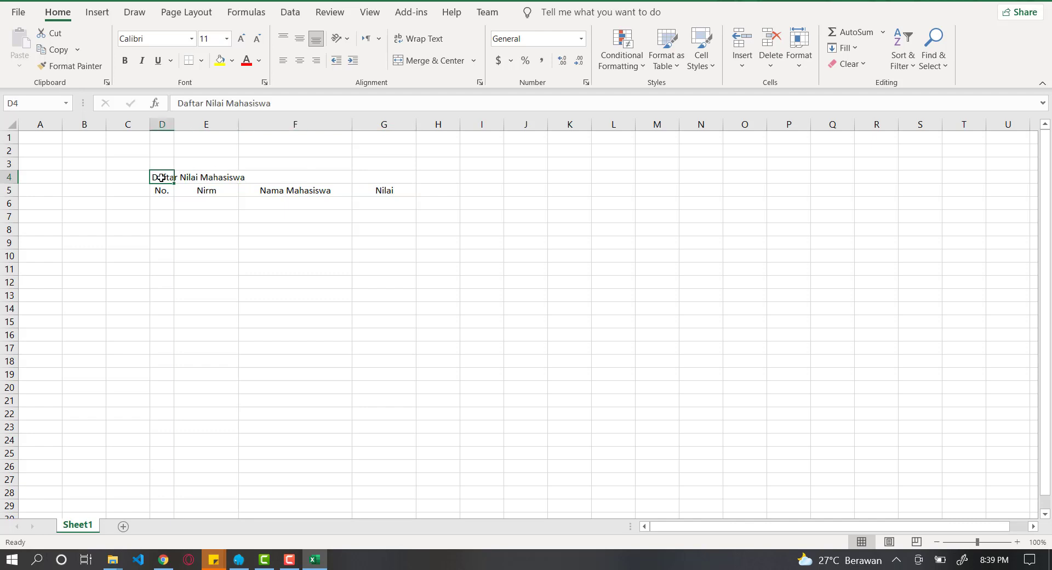
pyautogui.moveTo(161, 177); pyautogui.dragTo(387, 176)
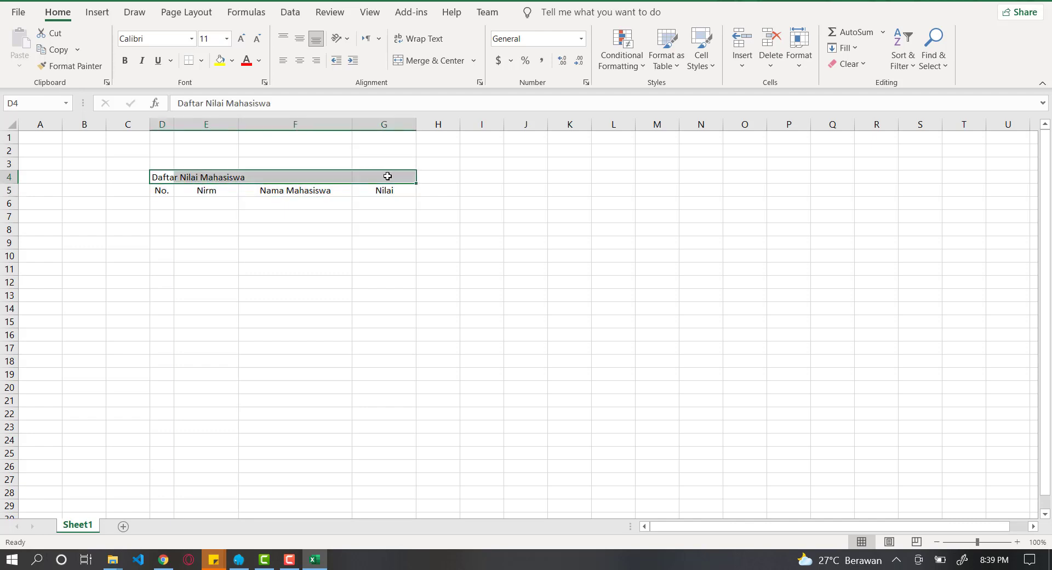
pyautogui.click(418, 64)
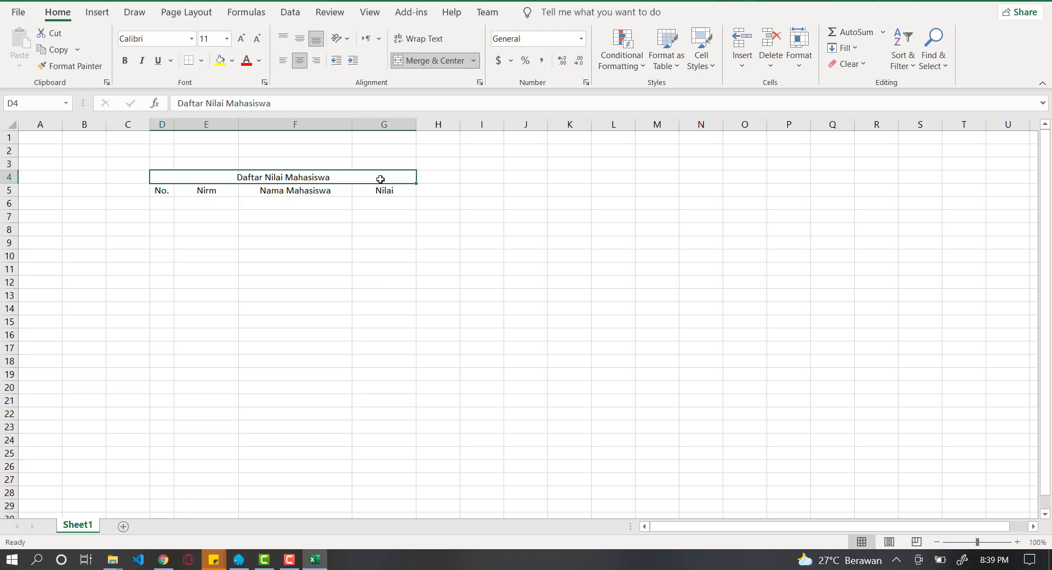
# Step: Make the merged title Daftar Nilai Mahasiswa bold
pyautogui.click(282, 189)
pyautogui.click(282, 178)
pyautogui.click(125, 61)
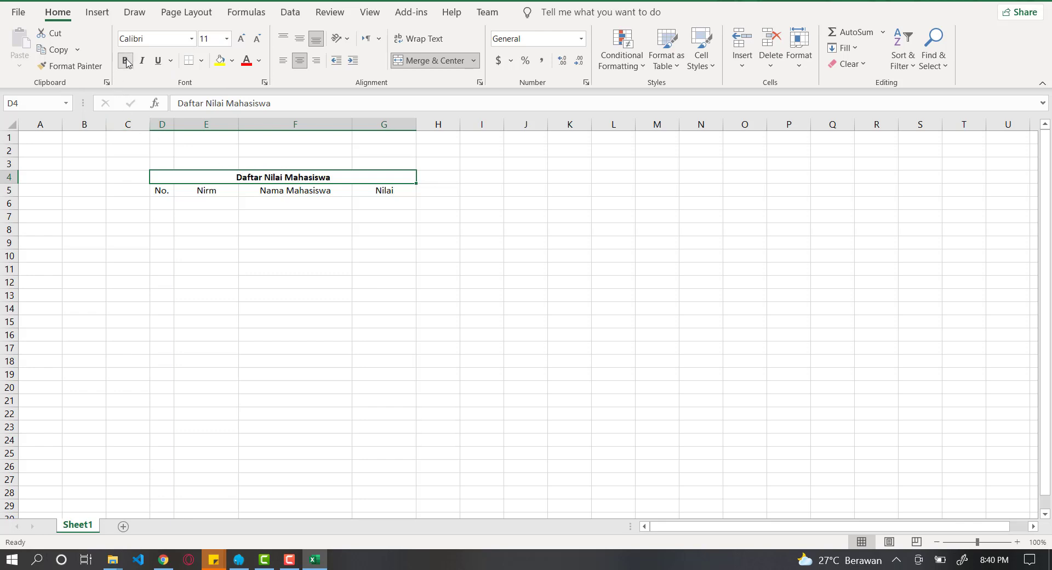
pyautogui.click(241, 256)
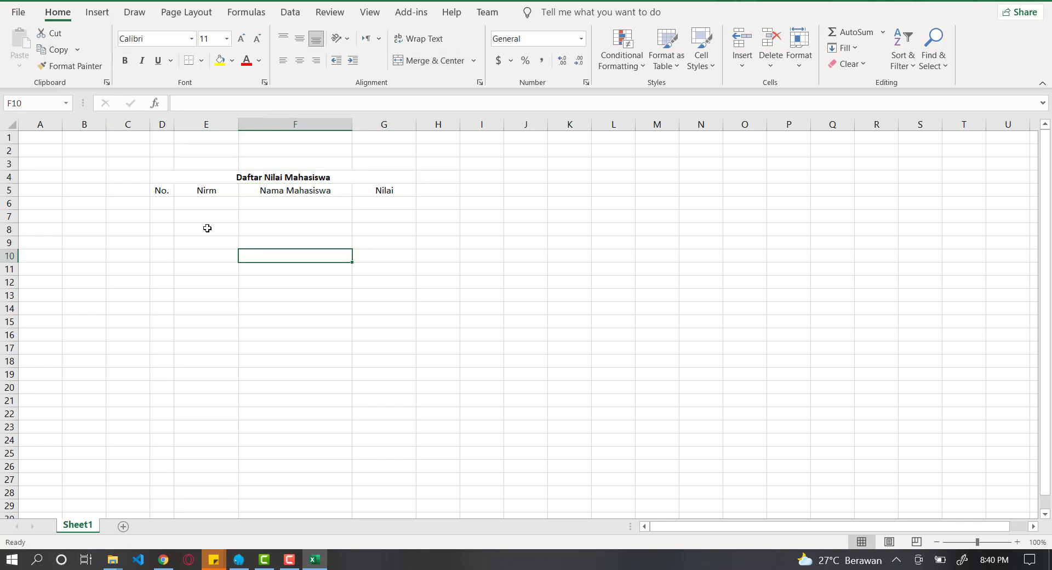
# Step: Number the No. column from 1 to 10 in D6:D15 by entering 1 and 2 and extending the series
pyautogui.click(168, 201)
pyautogui.write('1')
pyautogui.press('Return')
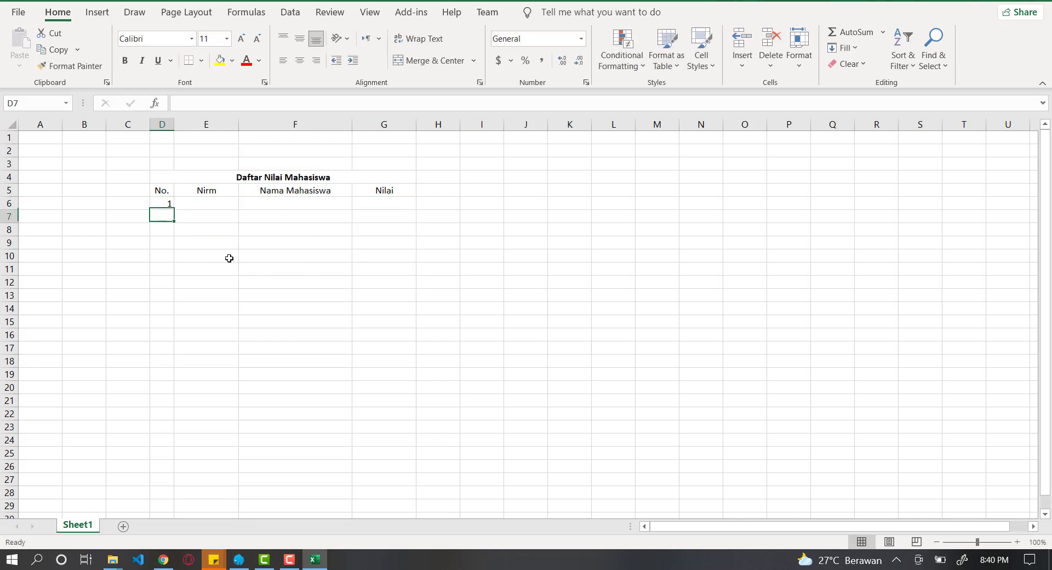
pyautogui.write('2')
pyautogui.press('Up')
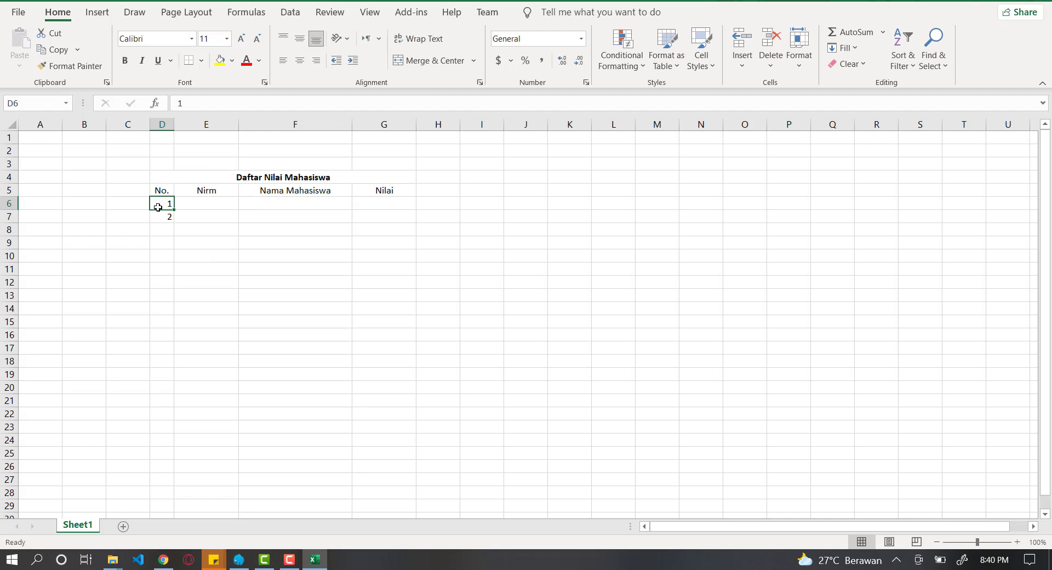
pyautogui.moveTo(158, 207); pyautogui.dragTo(157, 219)
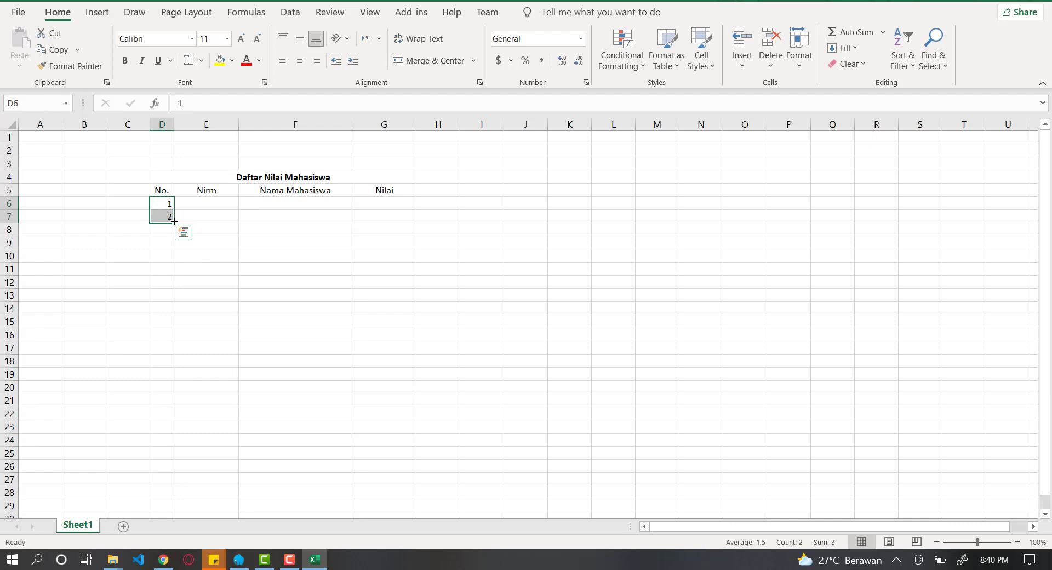
pyautogui.moveTo(174, 223); pyautogui.dragTo(179, 328)
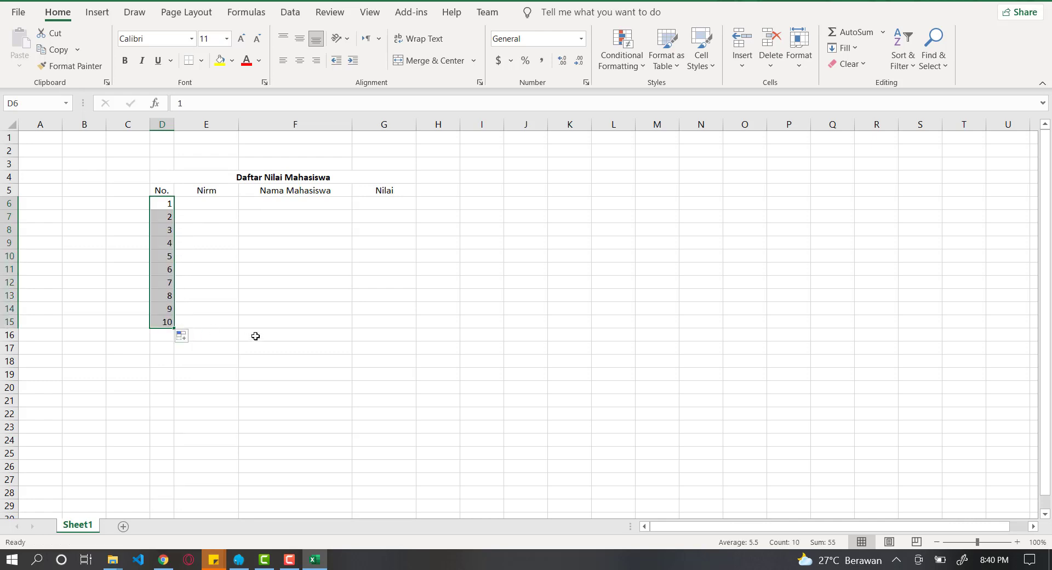
# Step: Enter the three students' ID numbers under Nirm in E6:E8
pyautogui.click(213, 201)
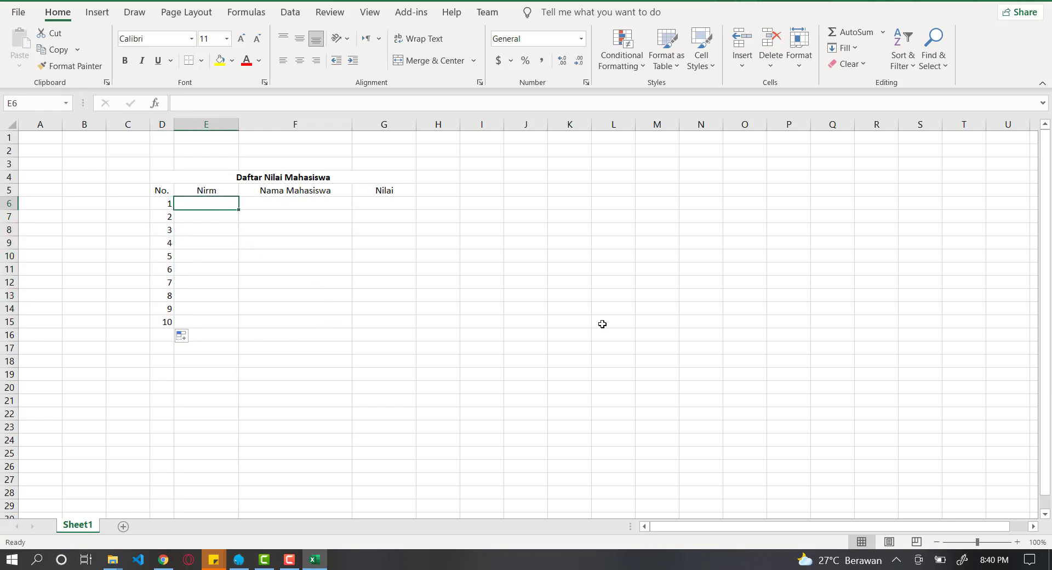
pyautogui.write('2021')
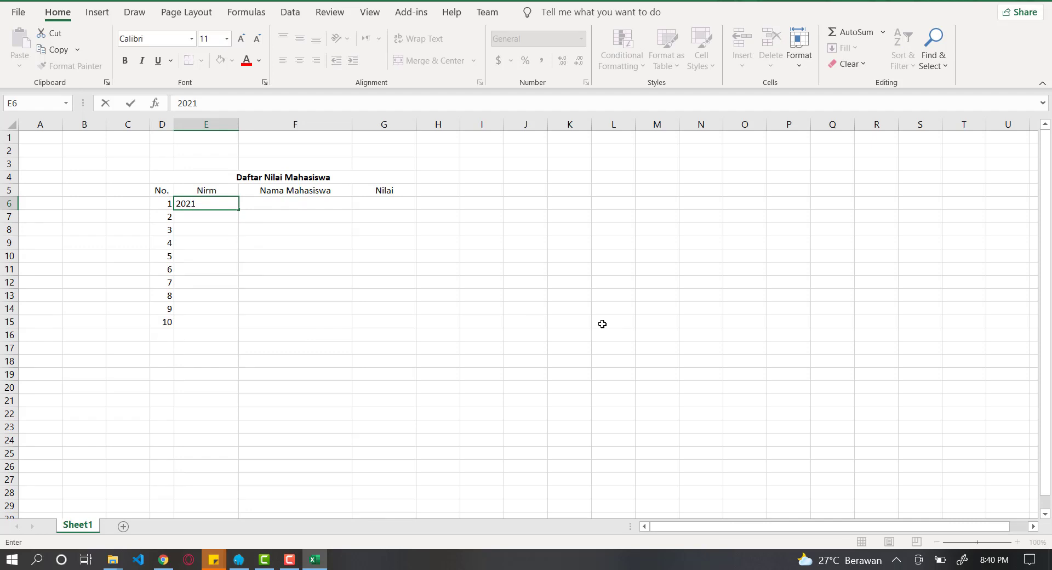
pyautogui.write('08001')
pyautogui.press('Return')
pyautogui.write('2021')
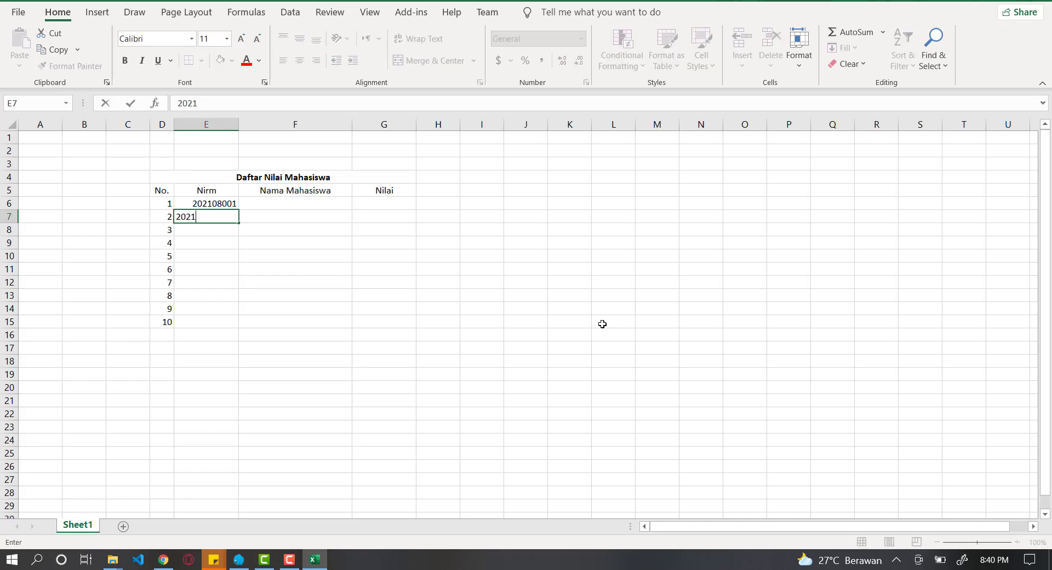
pyautogui.write('08002')
pyautogui.press('Return')
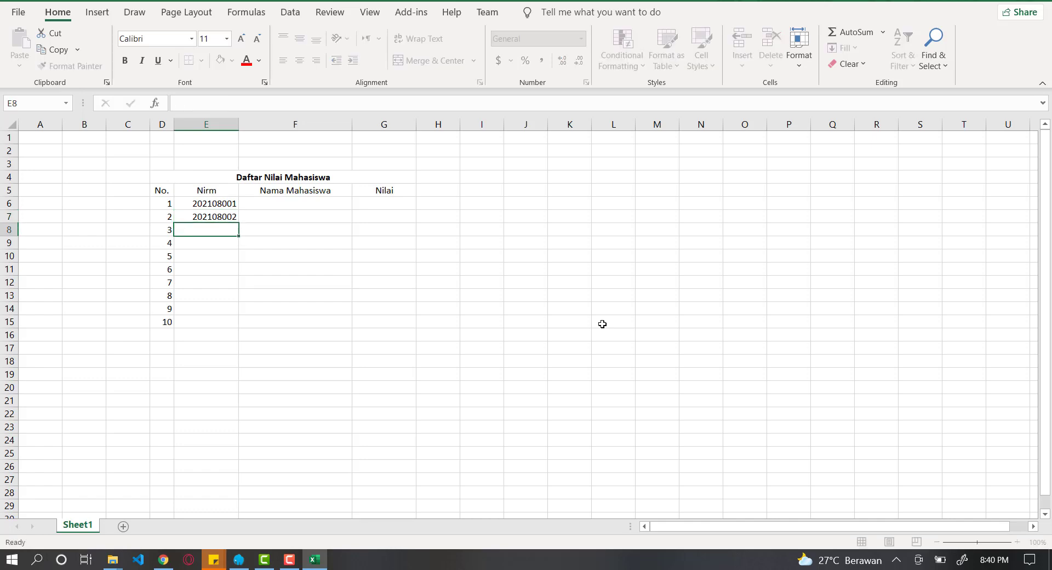
pyautogui.write('202109121')
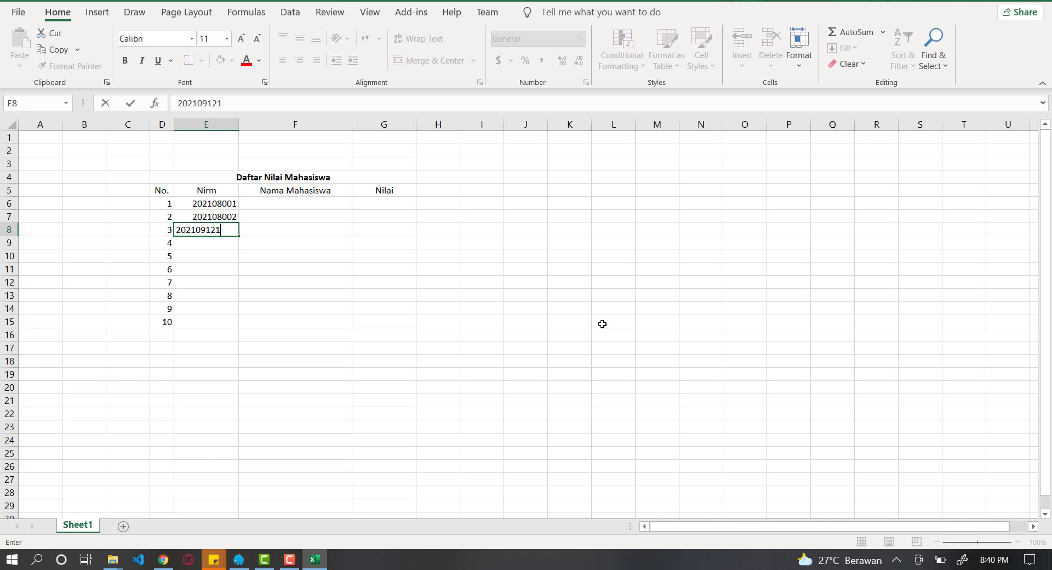
pyautogui.press('Return')
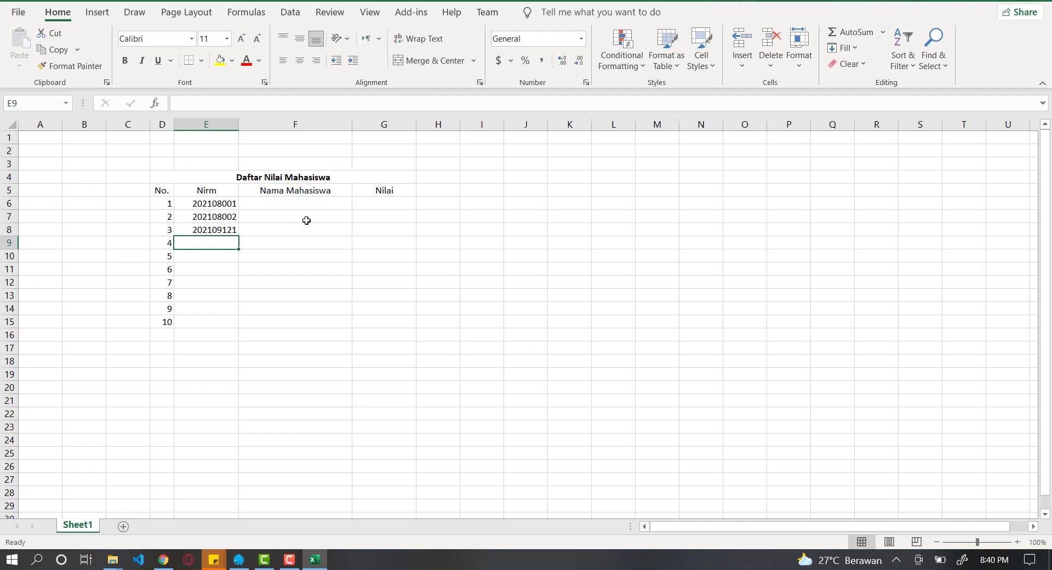
# Step: Enter the three students' first names under Nama Mahasiswa in F6:F8
pyautogui.click(291, 208)
pyautogui.write('Anton')
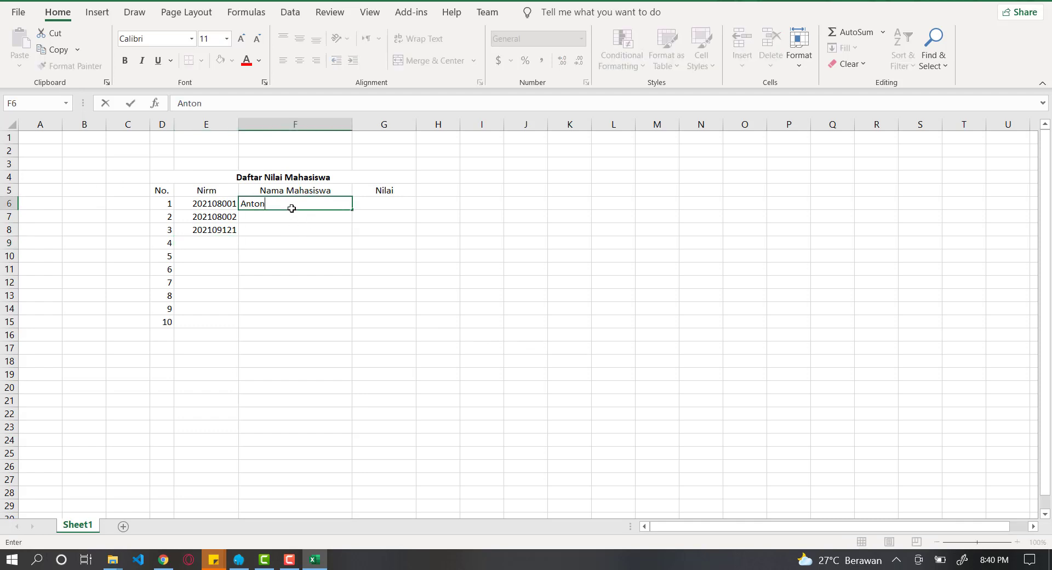
pyautogui.press('Return')
pyautogui.write('Febi')
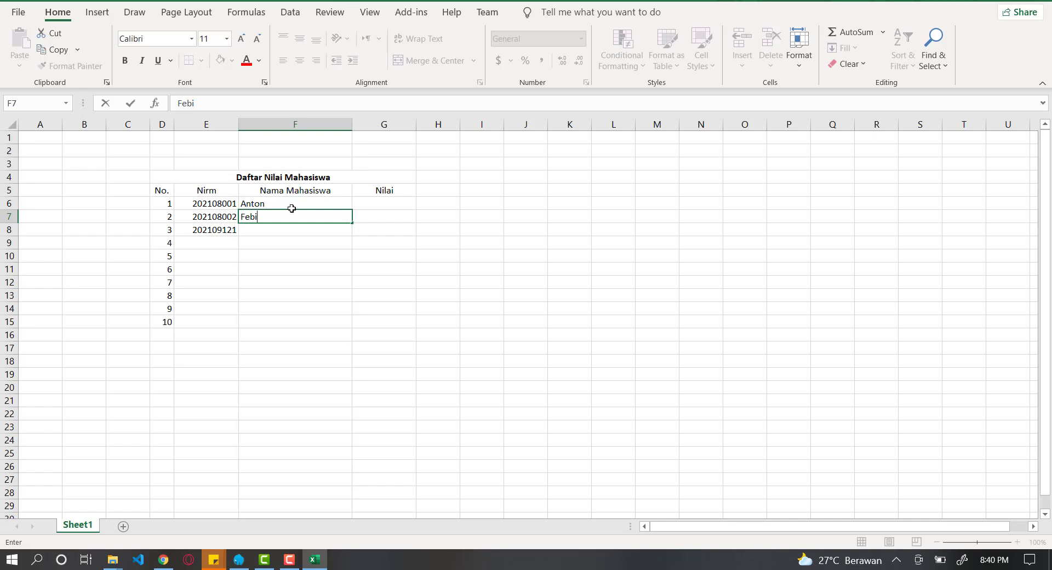
pyautogui.press('Return')
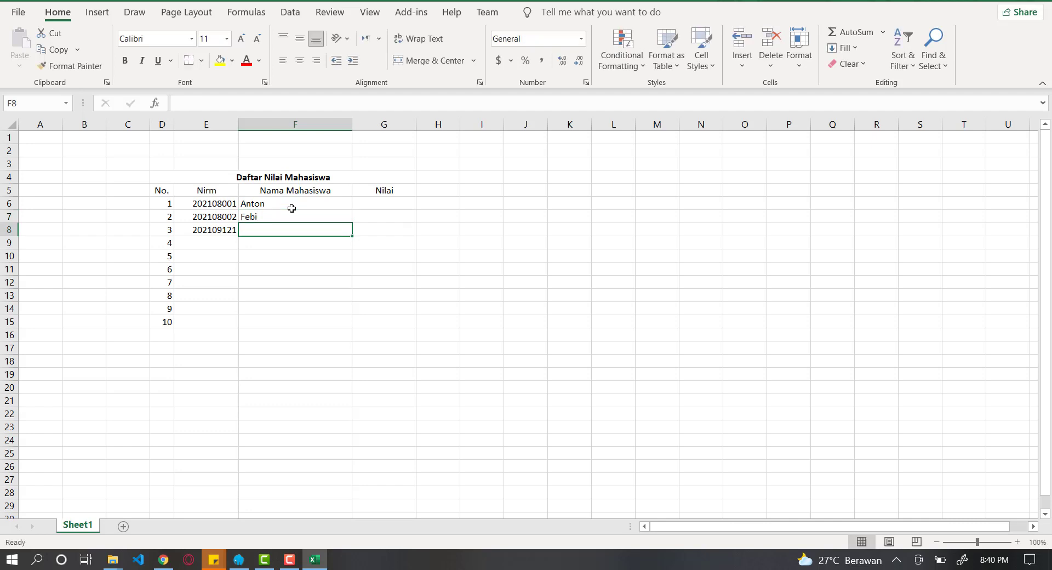
pyautogui.write('Dimas')
pyautogui.press('Tab')
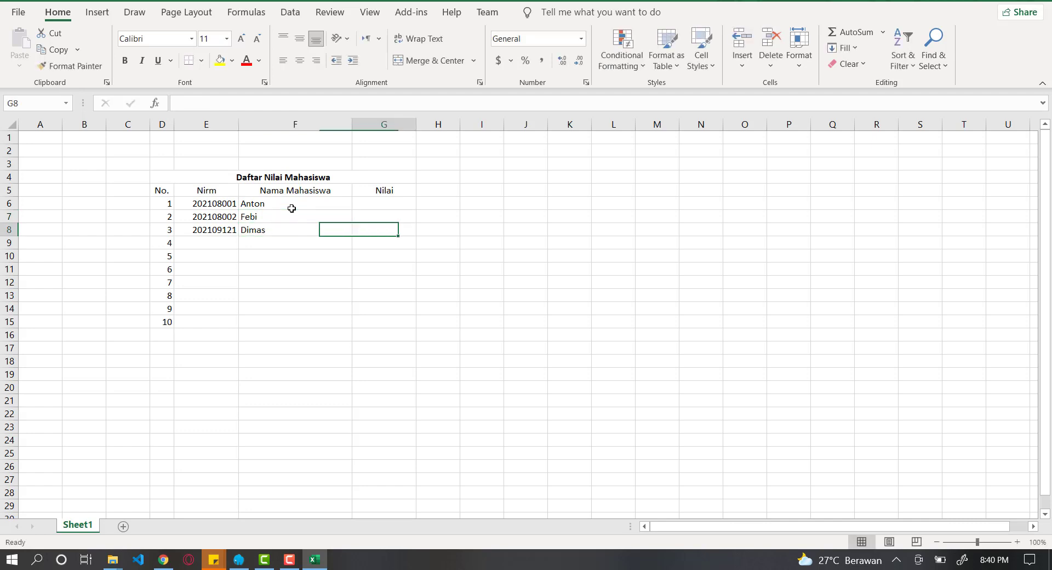
# Step: Enter the grades 80, 85 and 60 under Nilai in G6:G8
pyautogui.press('Up')
pyautogui.press('Up')
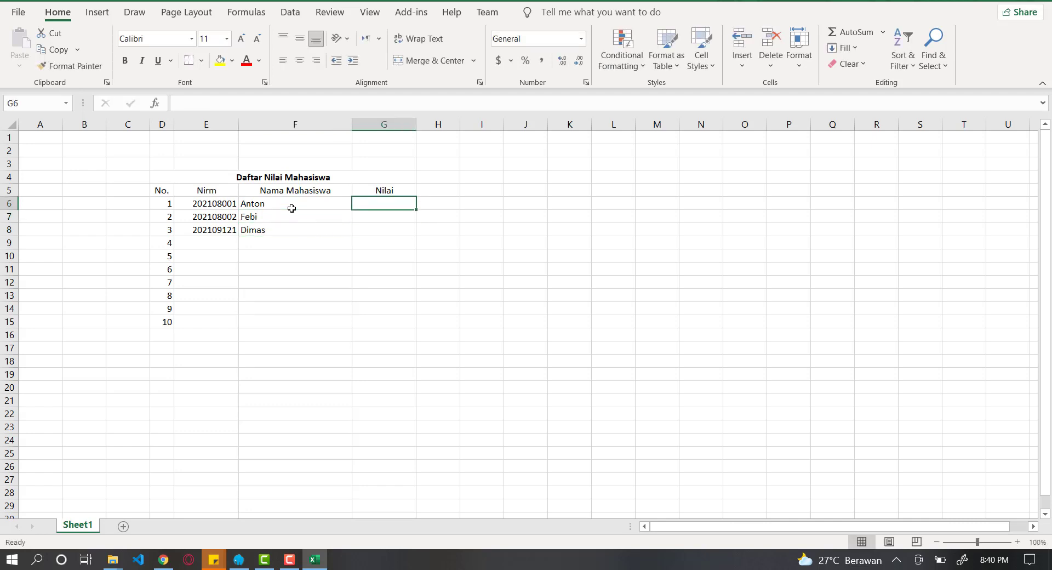
pyautogui.write('80')
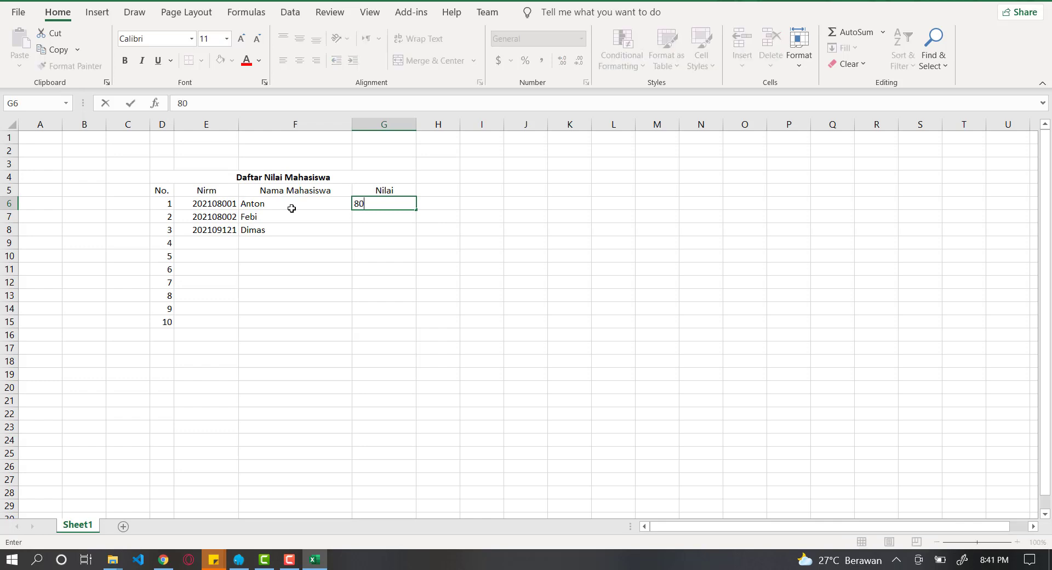
pyautogui.press('Return')
pyautogui.write('85')
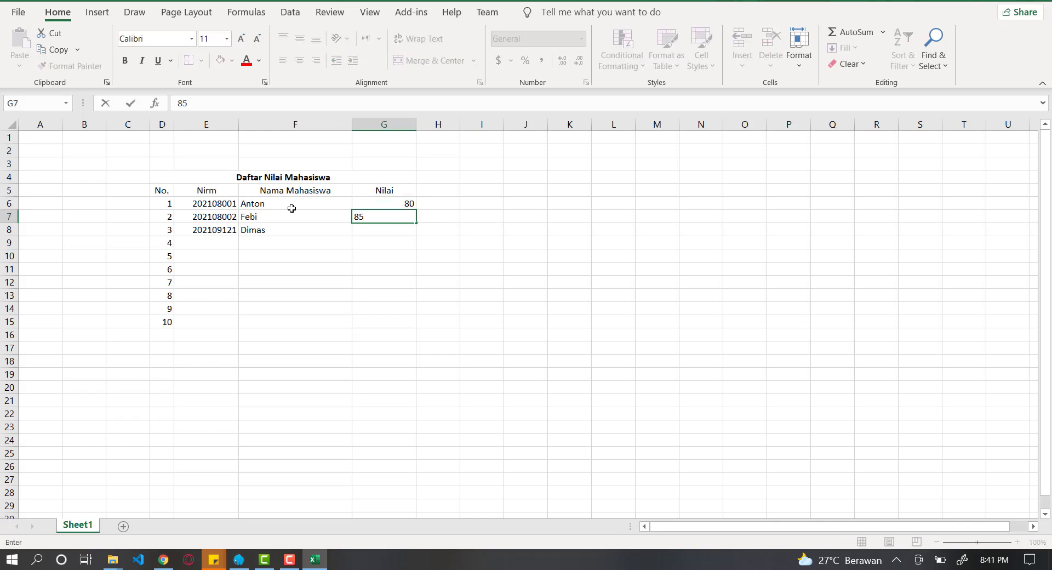
pyautogui.press('Return')
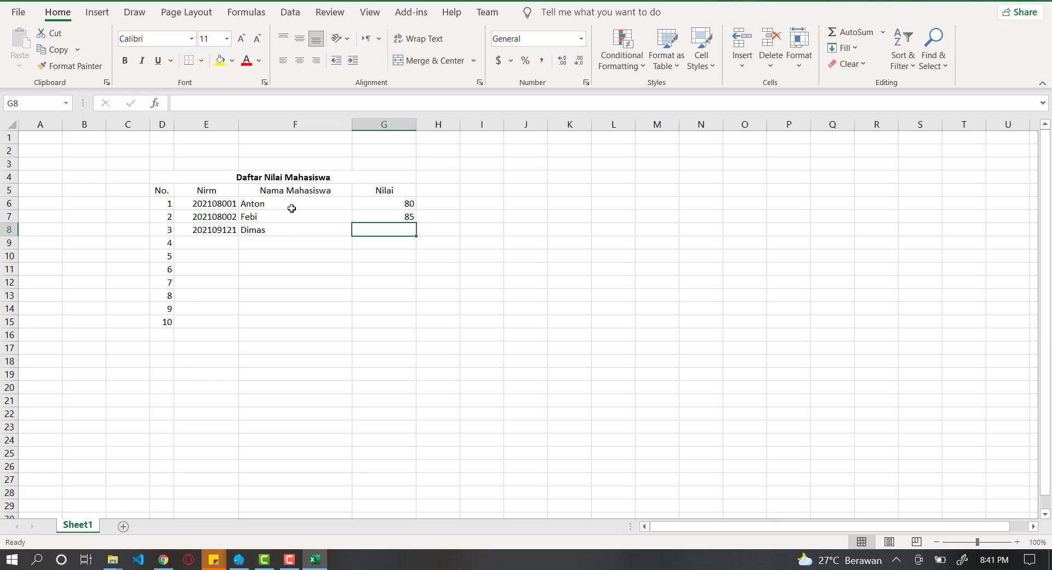
pyautogui.write('60')
pyautogui.press('Return')
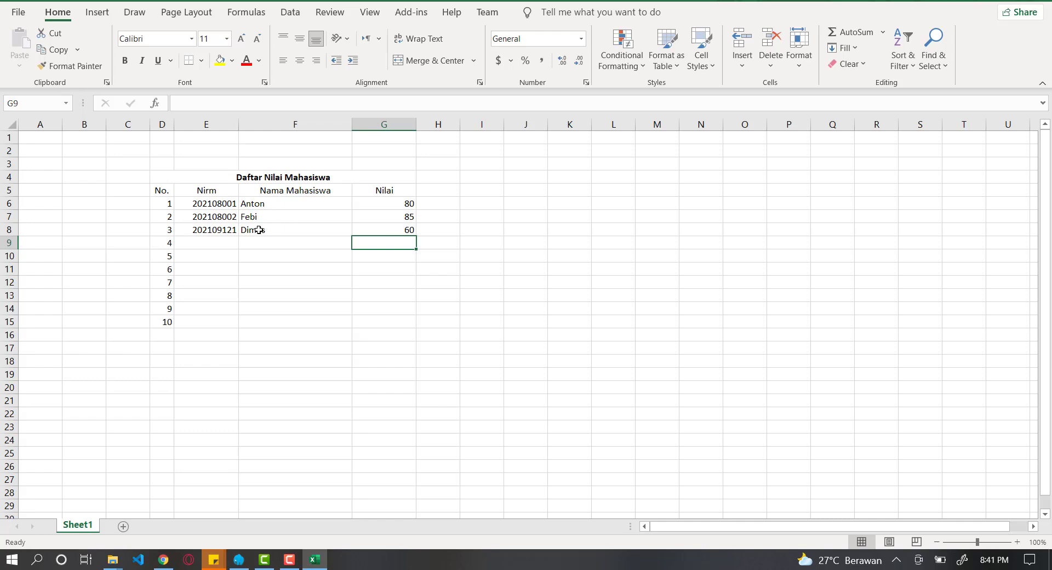
# Step: Delete the entire rows 9 to 15, which hold the unused numbers 4 to 10
pyautogui.moveTo(155, 241); pyautogui.dragTo(169, 323)
pyautogui.rightClick(159, 299)
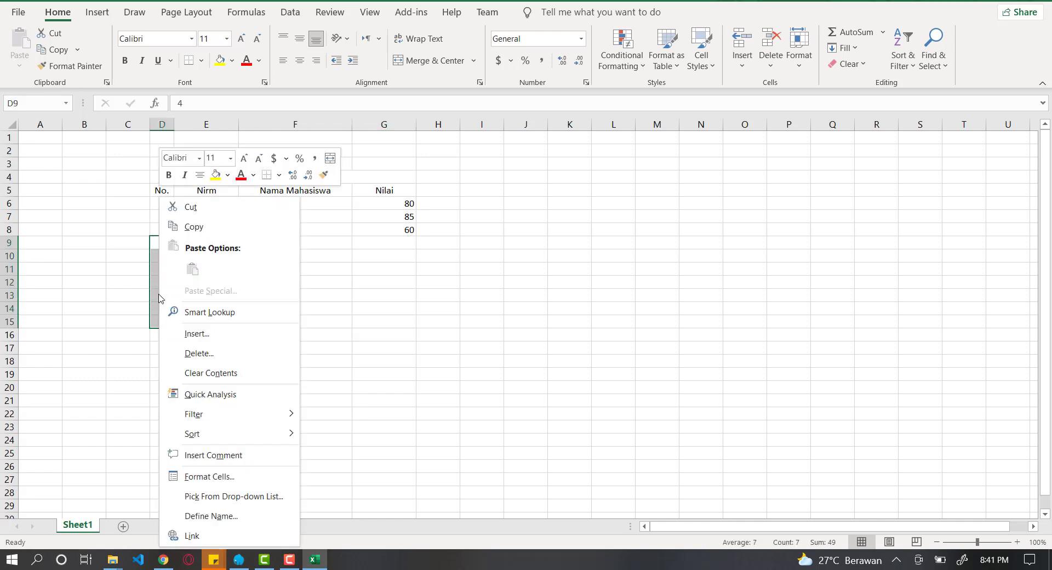
pyautogui.click(167, 354)
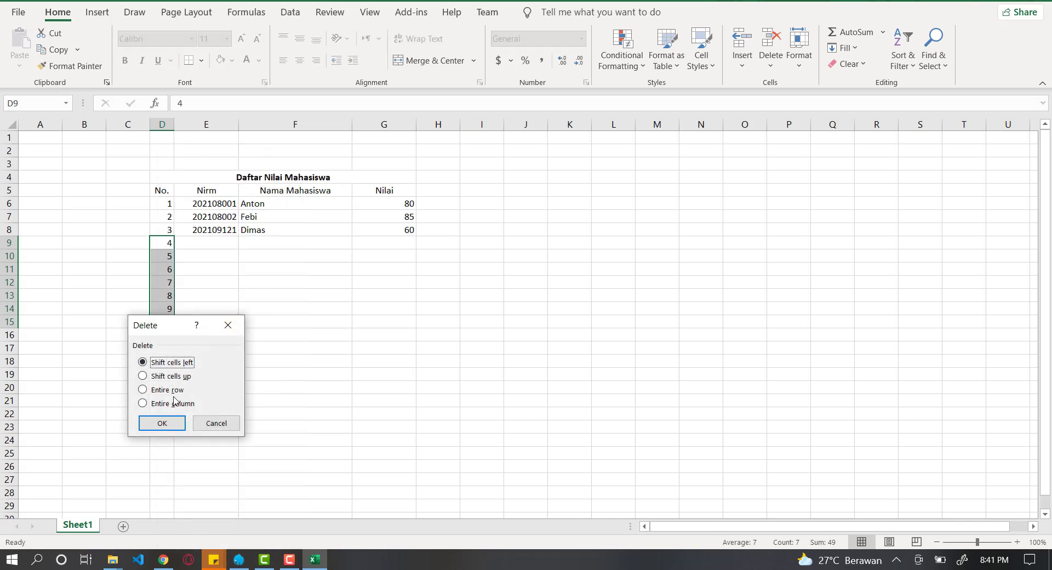
pyautogui.click(173, 394)
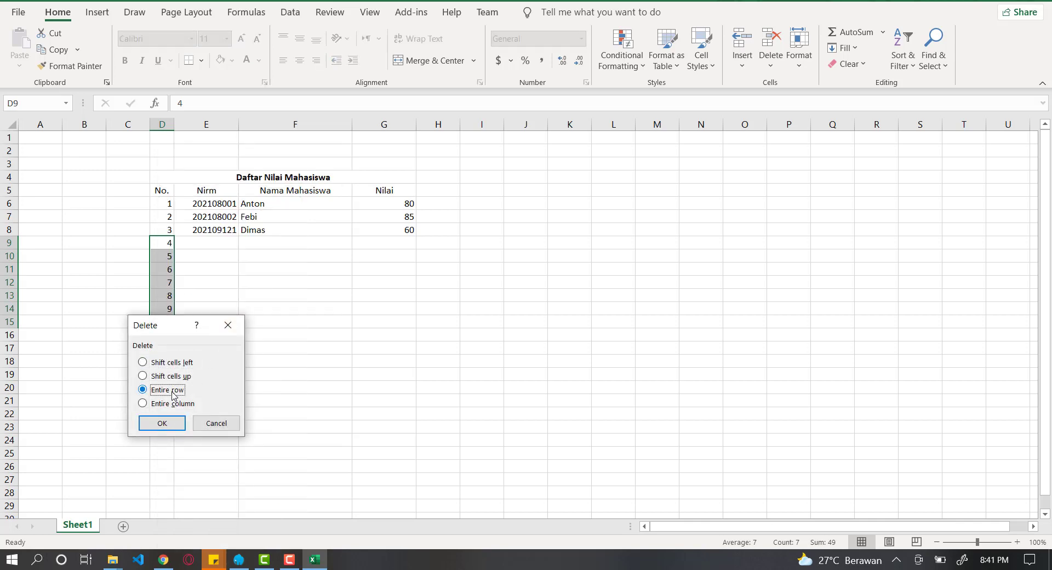
pyautogui.click(166, 424)
pyautogui.click(294, 335)
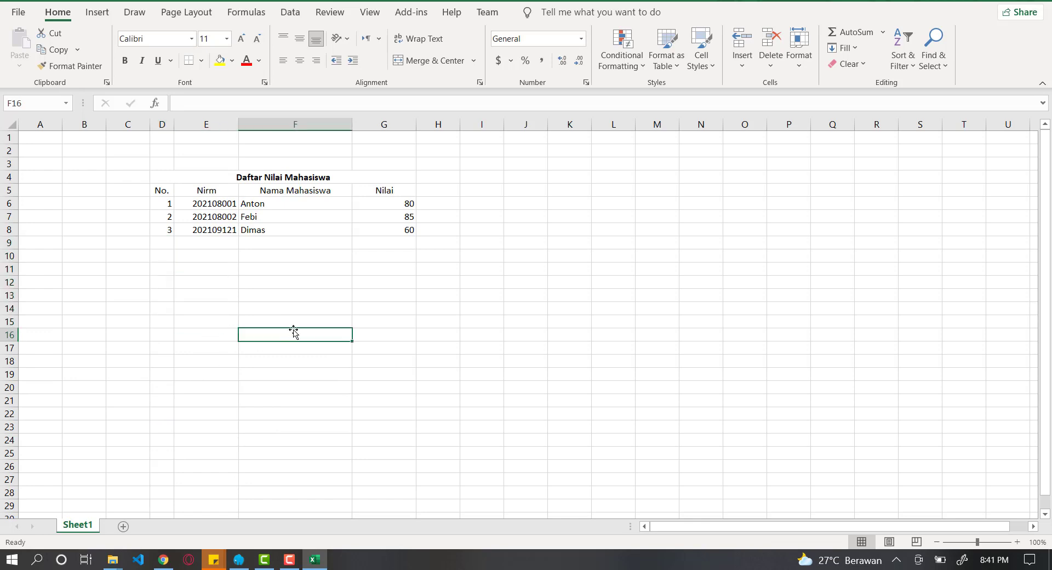
pyautogui.click(227, 270)
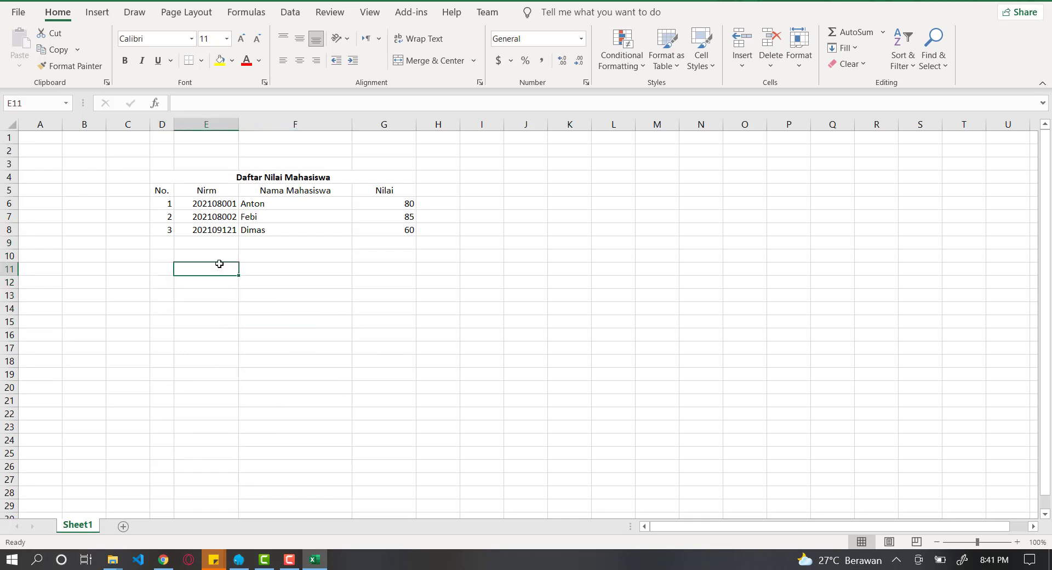
pyautogui.click(213, 215)
pyautogui.click(295, 218)
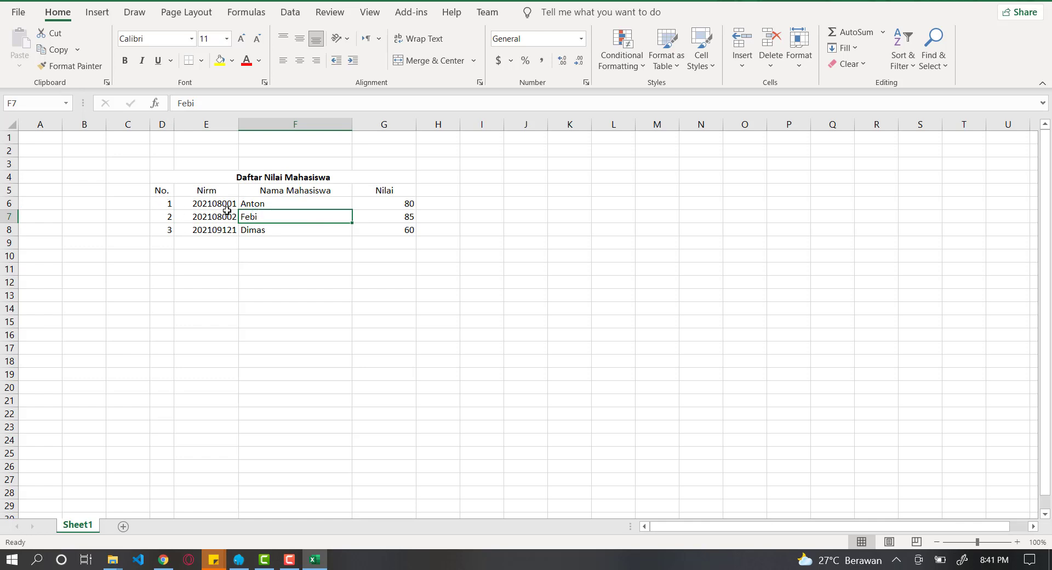
# Step: Centre the row numbers 1 to 3 in D6:D8 horizontally
pyautogui.moveTo(158, 208); pyautogui.dragTo(161, 231)
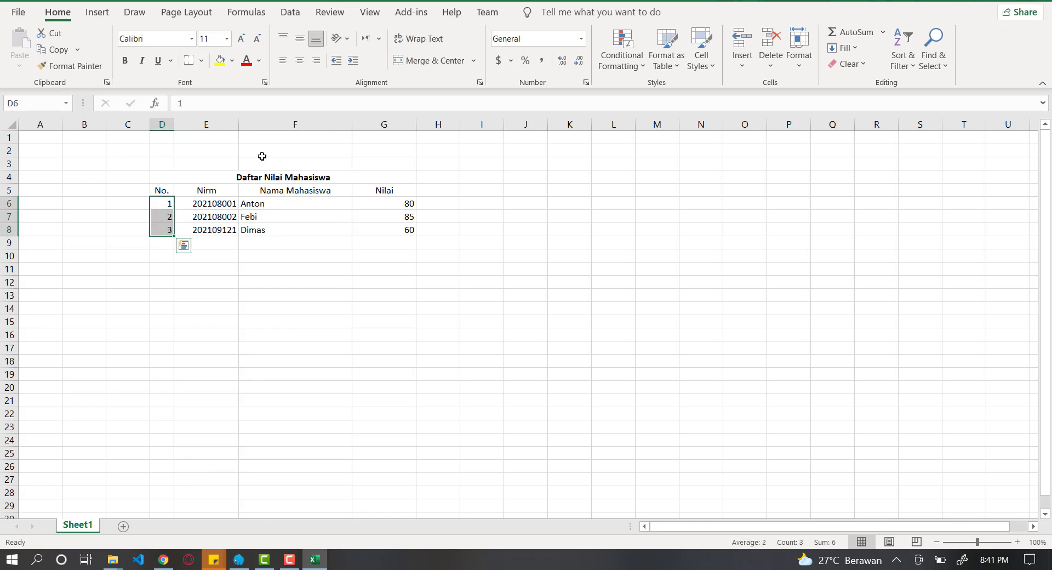
pyautogui.click(300, 61)
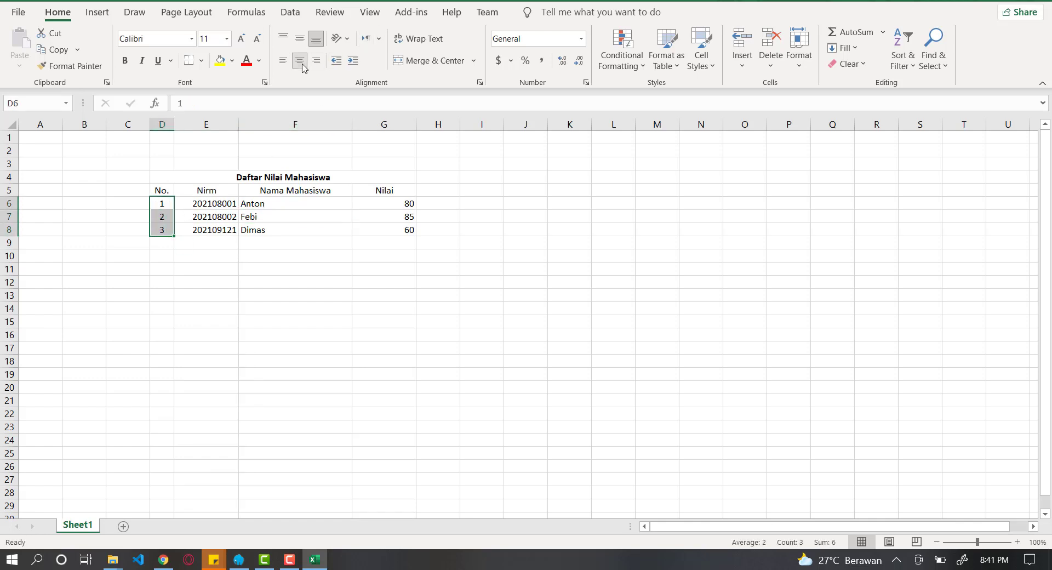
pyautogui.click(301, 215)
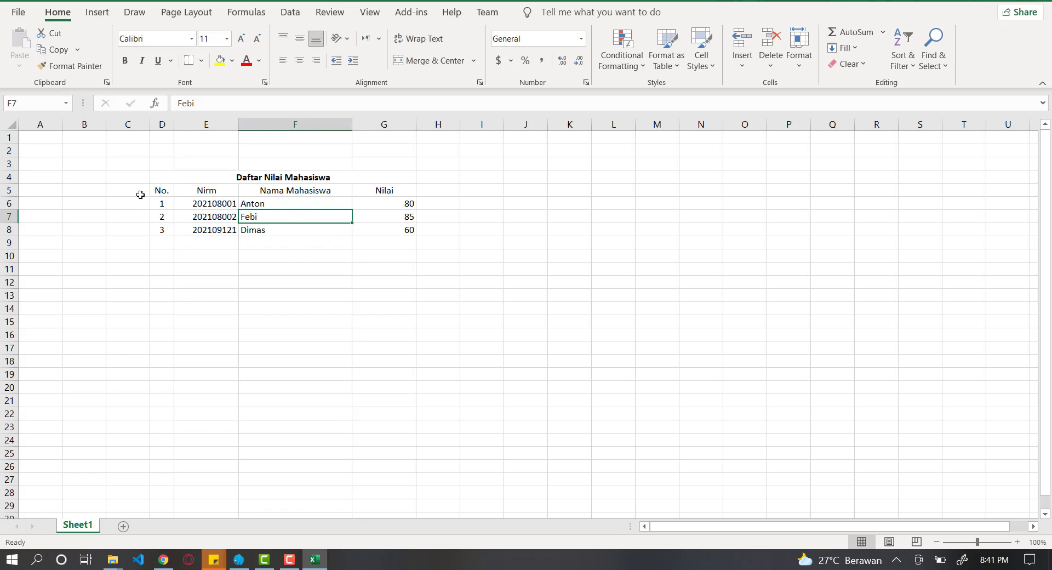
# Step: Apply All Borders to the table range D5:G8, from the headings through the last student row
pyautogui.click(165, 189)
pyautogui.moveTo(165, 190); pyautogui.dragTo(400, 234)
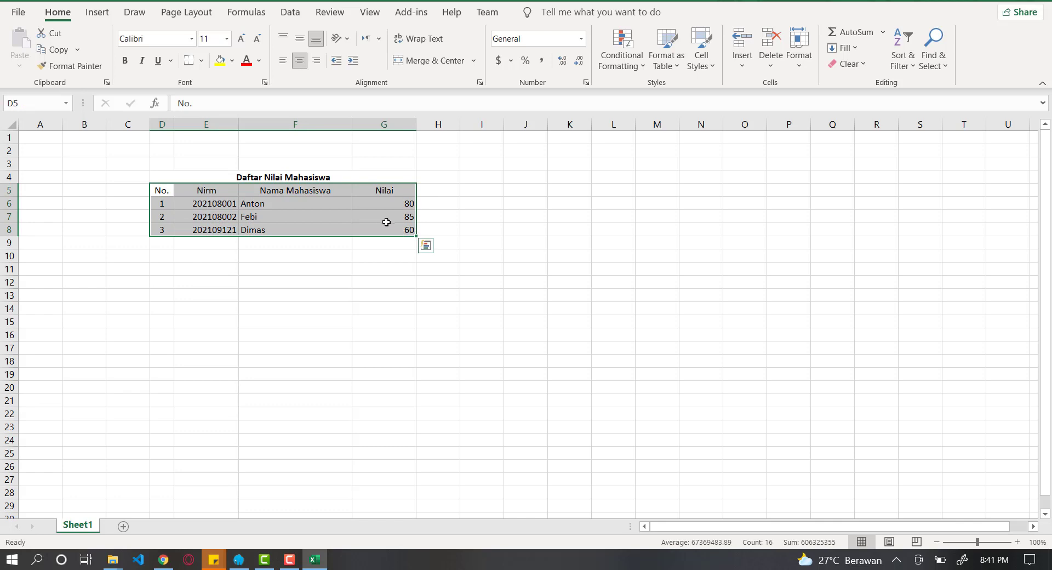
pyautogui.click(202, 61)
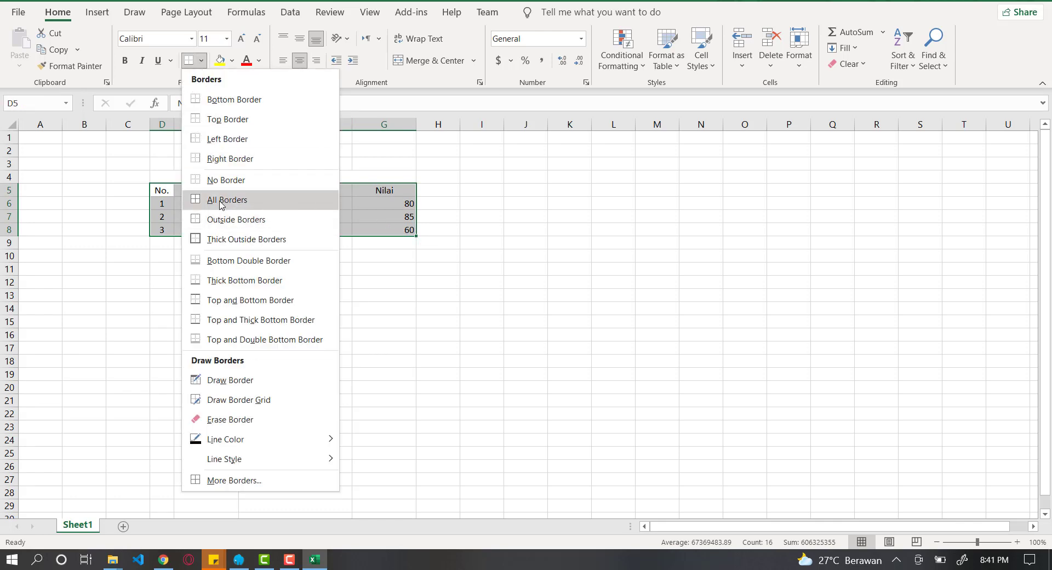
pyautogui.click(219, 201)
pyautogui.click(485, 320)
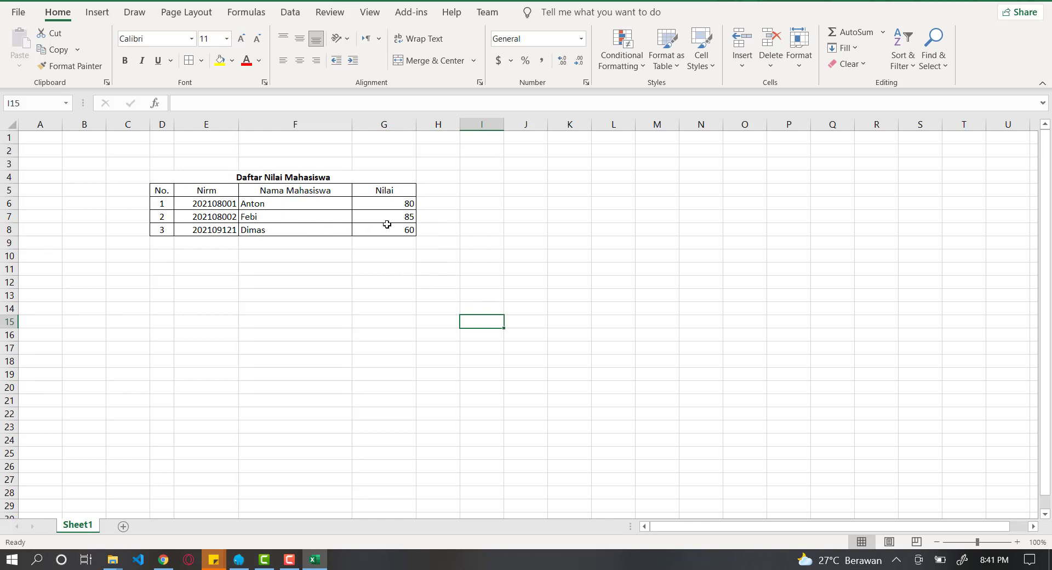
# Step: Turn off the gridlines on the worksheet, toggling them back on once to compare the display
pyautogui.click(366, 16)
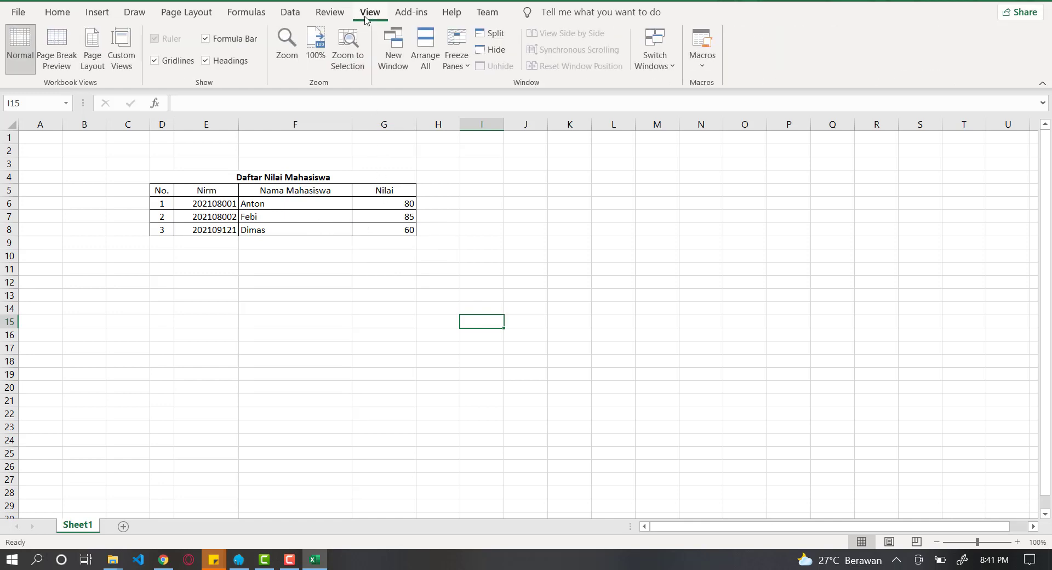
pyautogui.click(155, 62)
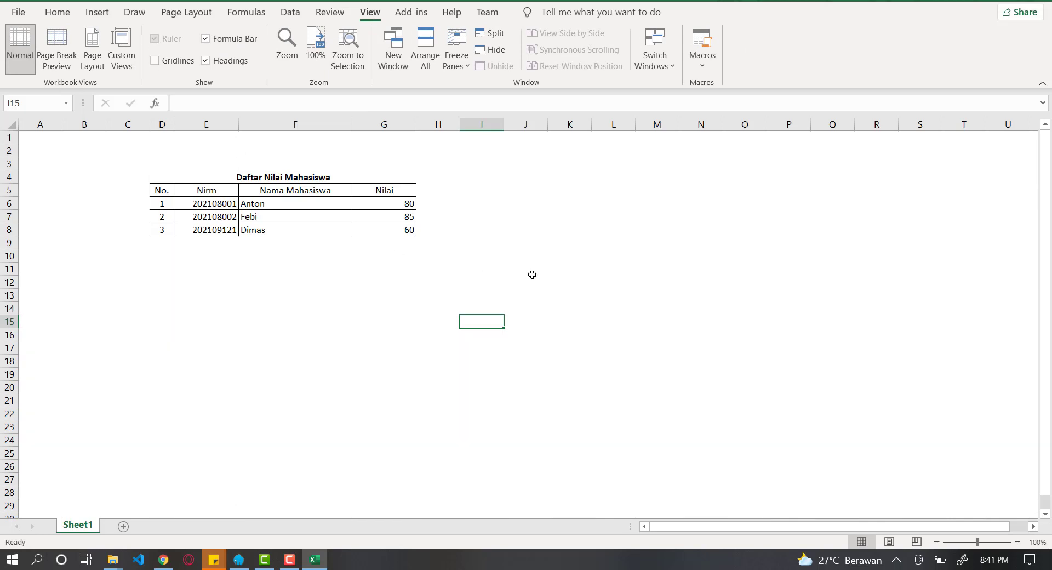
pyautogui.click(155, 61)
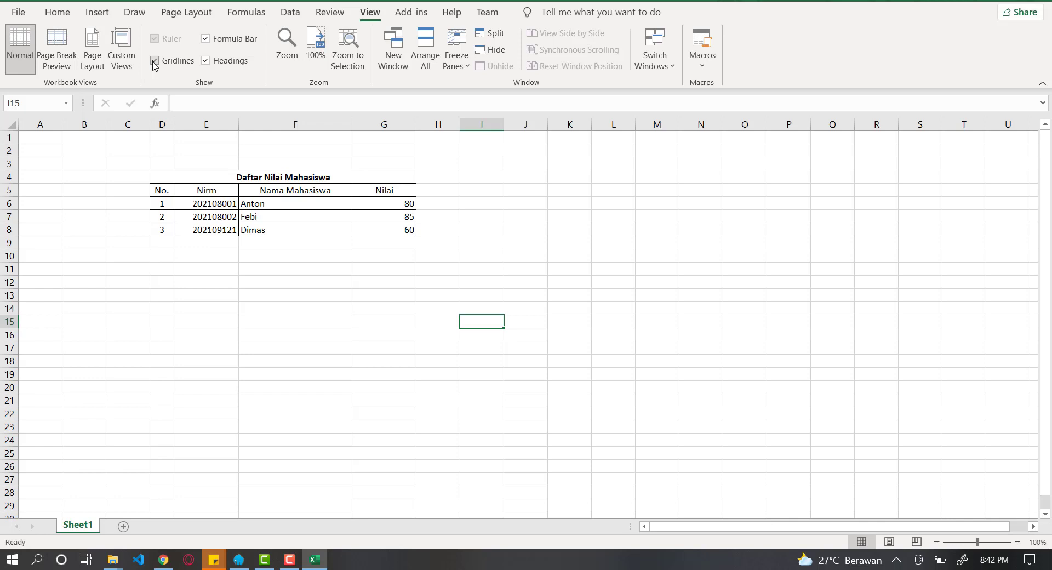
pyautogui.click(154, 62)
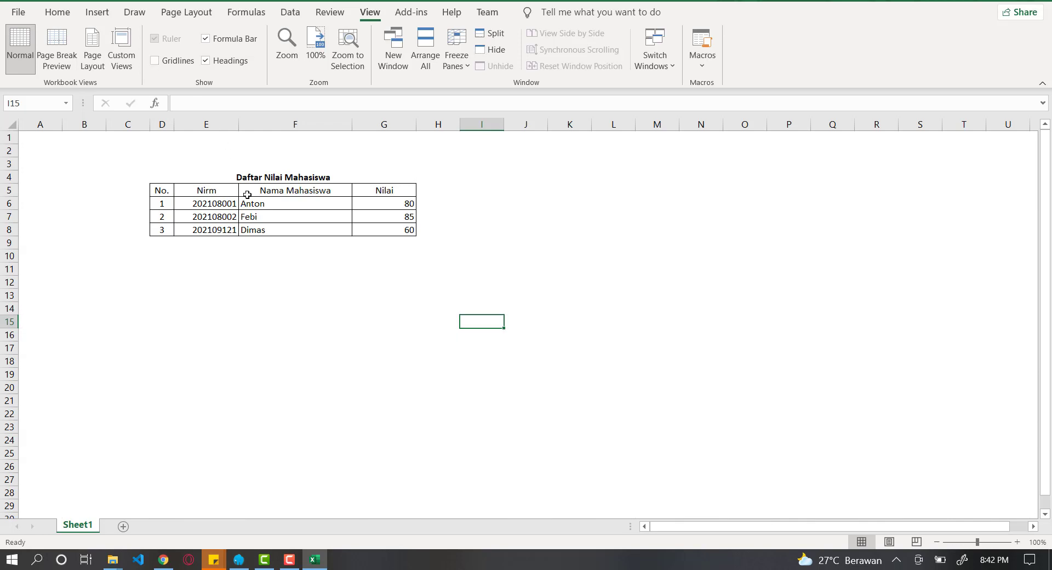
pyautogui.click(327, 305)
pyautogui.click(263, 253)
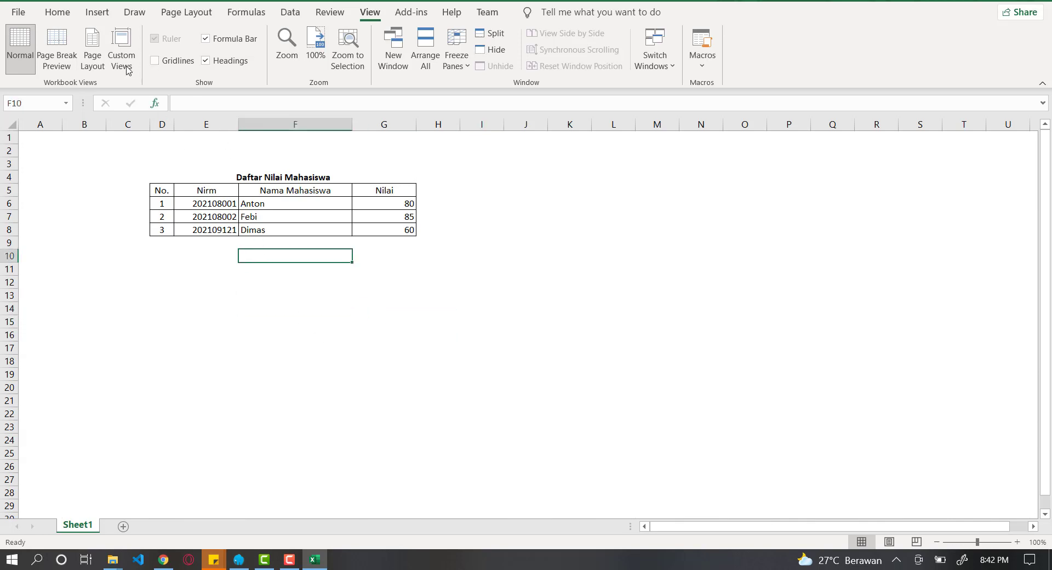
pyautogui.click(170, 253)
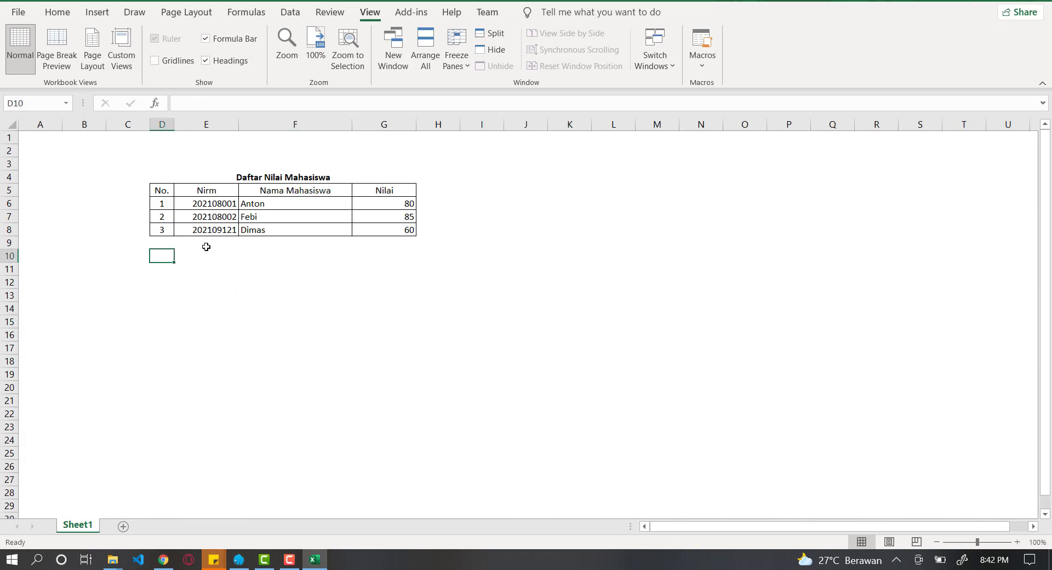
pyautogui.click(209, 255)
pyautogui.click(307, 256)
pyautogui.click(429, 254)
pyautogui.click(405, 243)
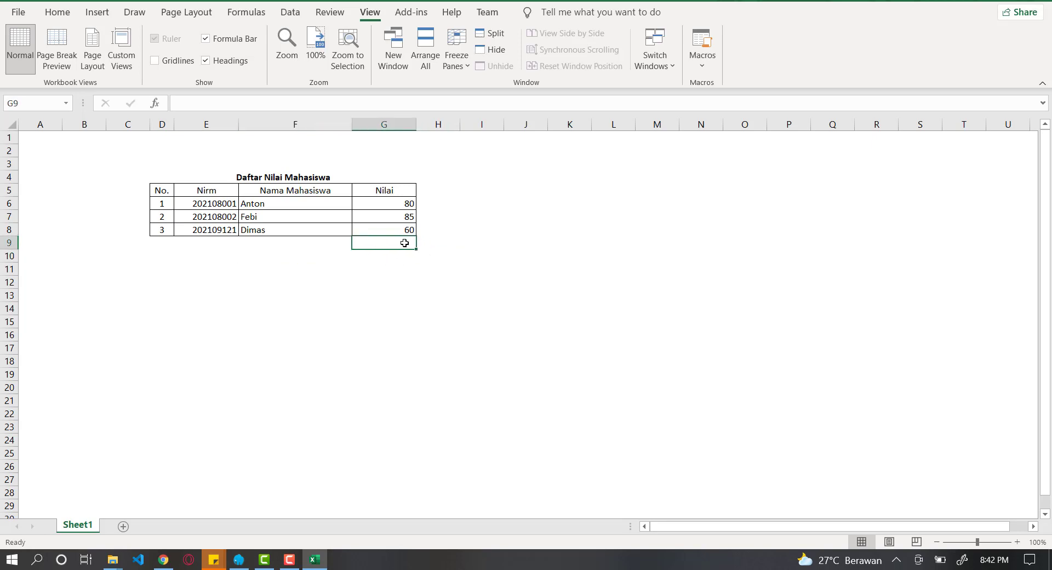
# Step: Turn the worksheet gridlines back on
pyautogui.click(156, 61)
pyautogui.click(303, 318)
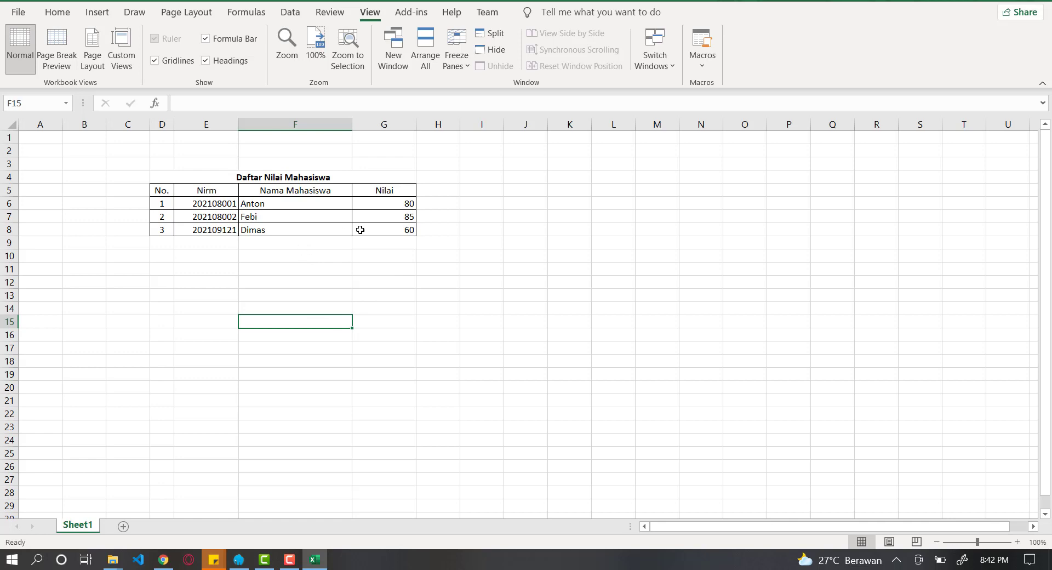
# Step: Enter the label "Jumlah Nilai" in F9, directly below the last student name
pyautogui.click(328, 245)
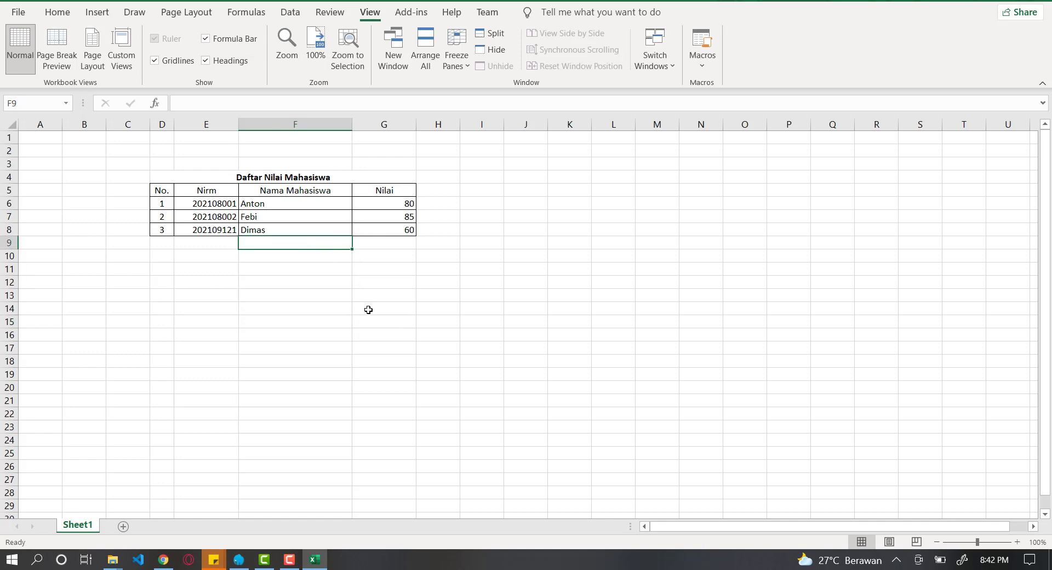
pyautogui.write('Juml')
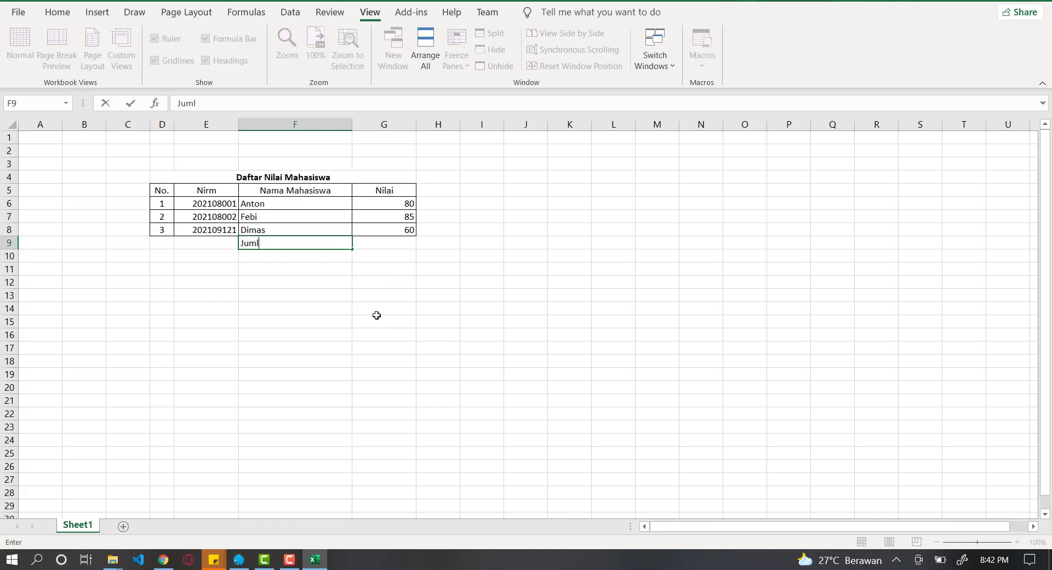
pyautogui.write('ah Nilai')
pyautogui.press('Tab')
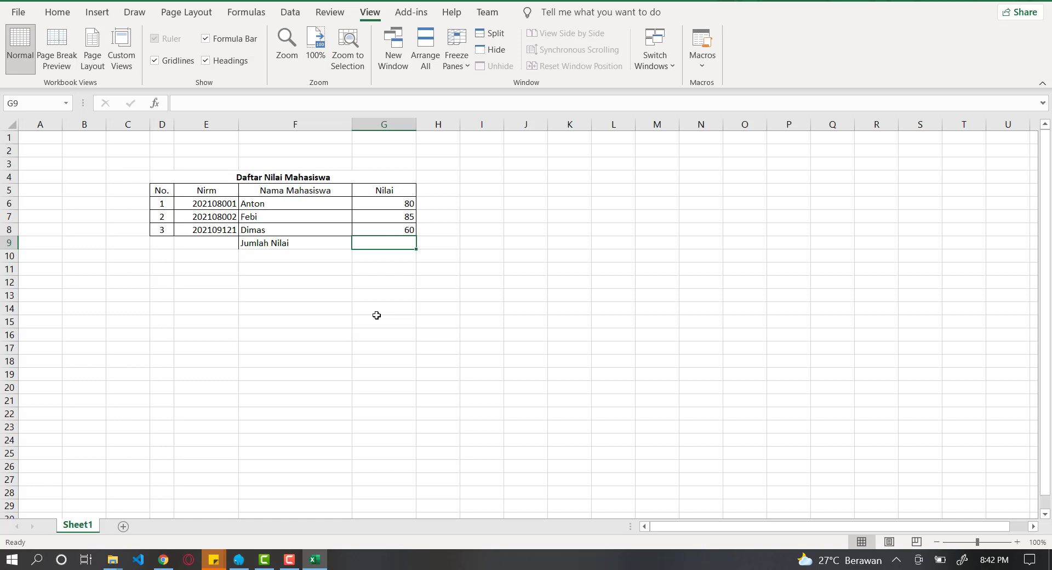
# Step: Total the three student scores in G9 with the formula =SUM(G6:G8)
pyautogui.write('=')
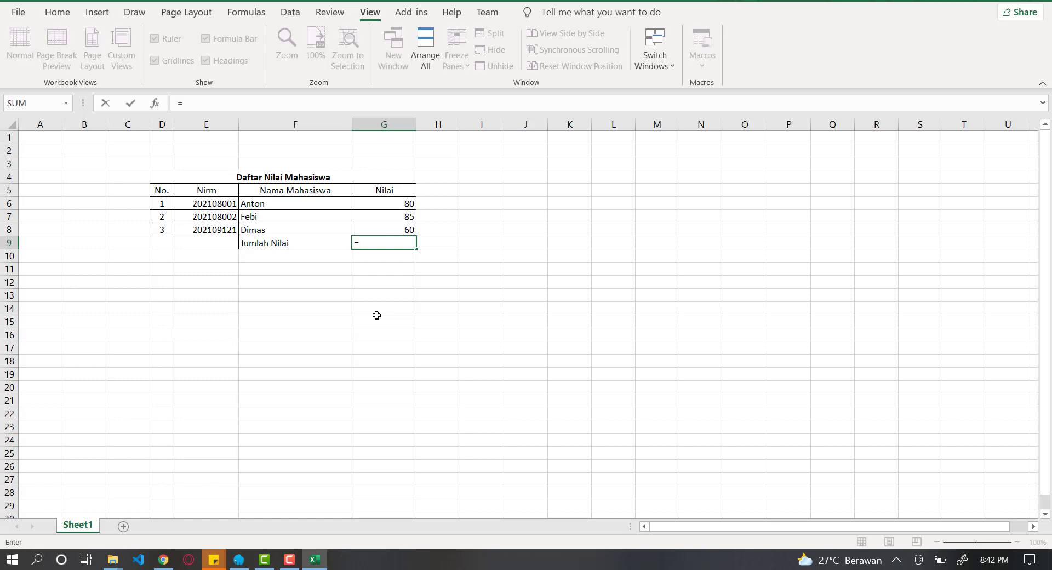
pyautogui.write('sum')
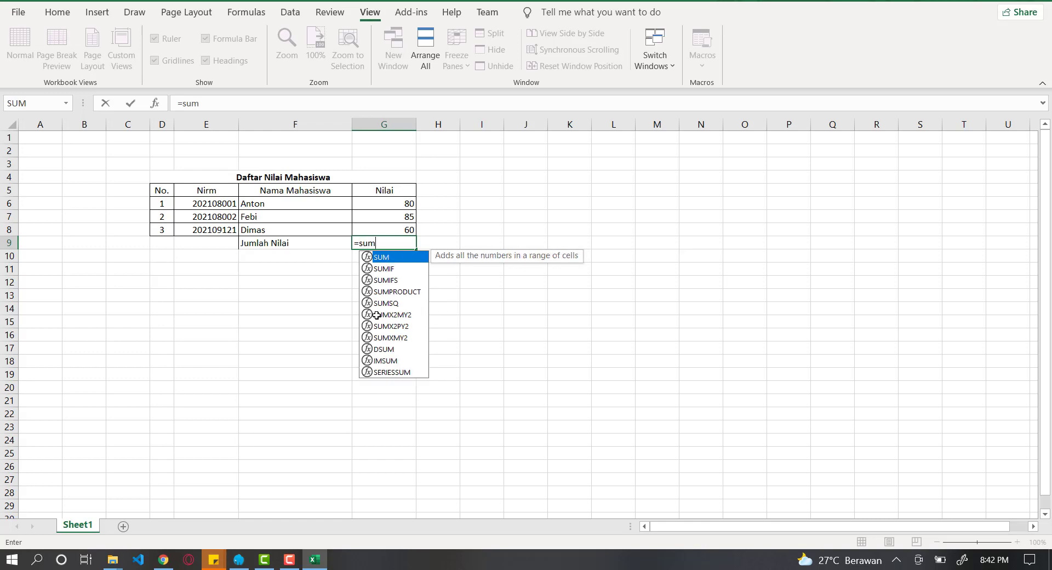
pyautogui.write('(')
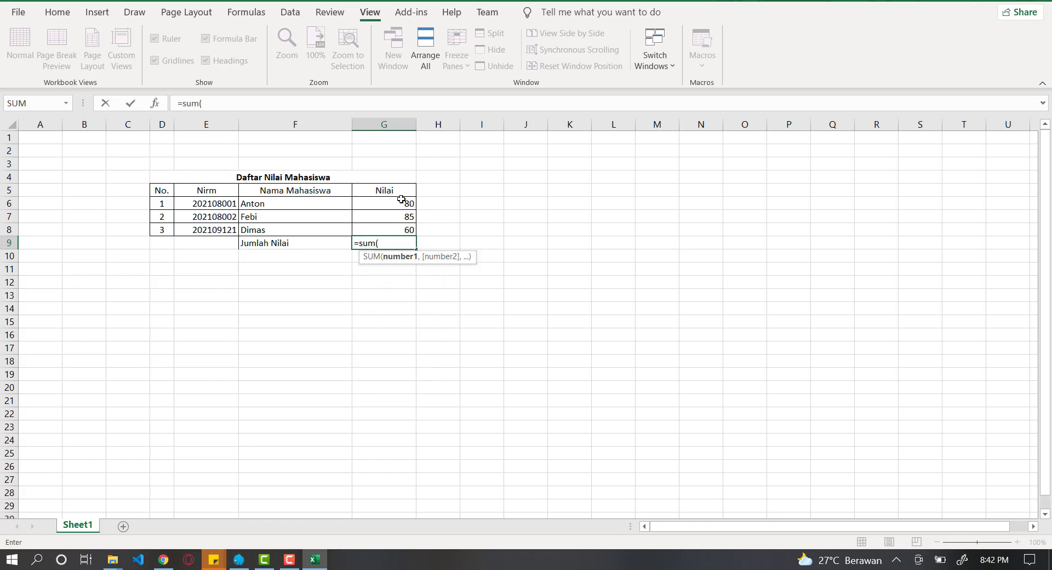
pyautogui.moveTo(402, 201); pyautogui.dragTo(398, 228)
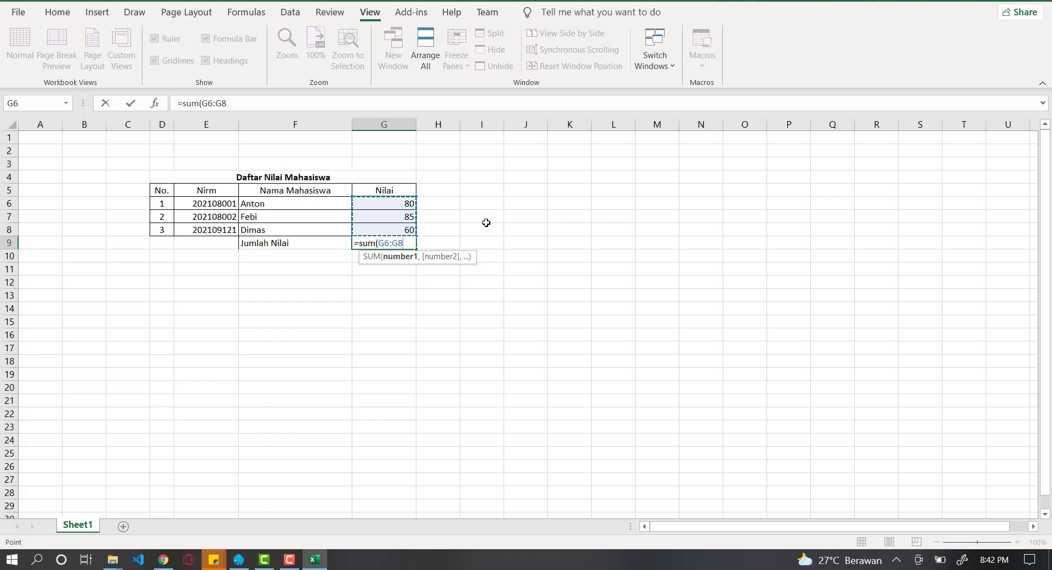
pyautogui.press('Return')
pyautogui.press('Up')
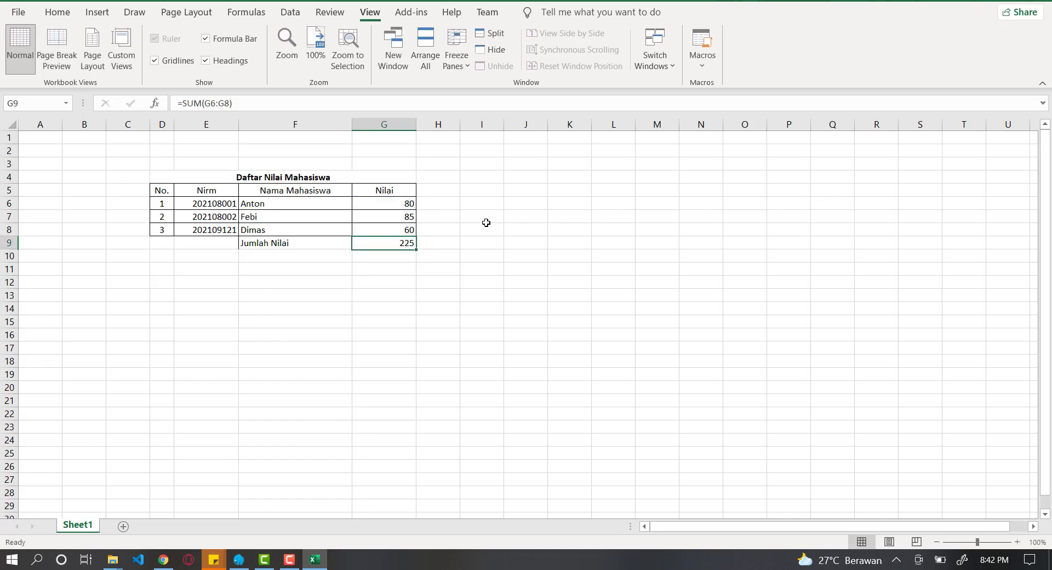
# Step: Examine the SUM formula in G9, the score range G6:G8 it adds, and the row numbers in D6:D8
pyautogui.press('Down')
pyautogui.press('Left')
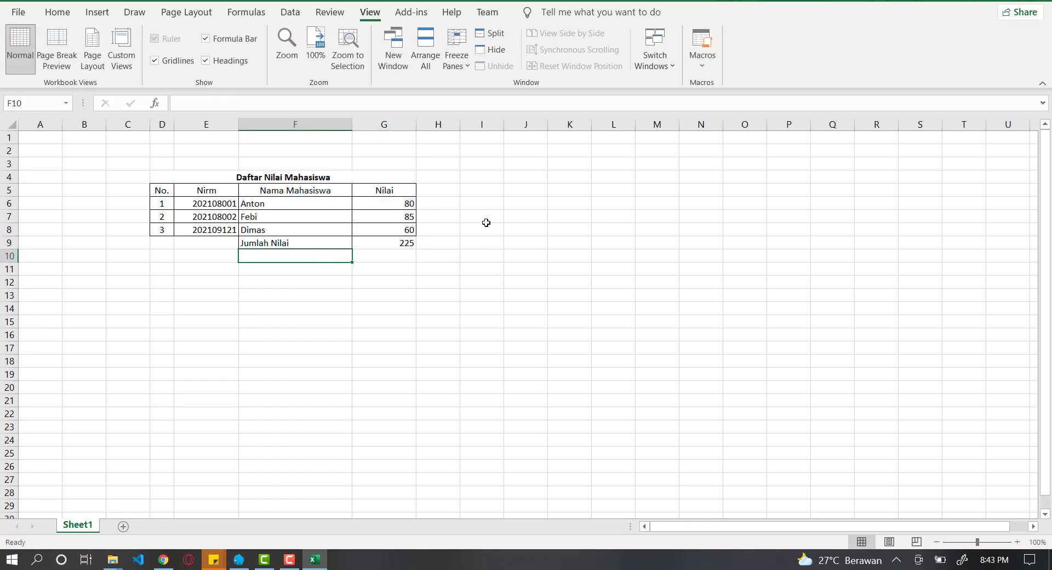
pyautogui.press('Right')
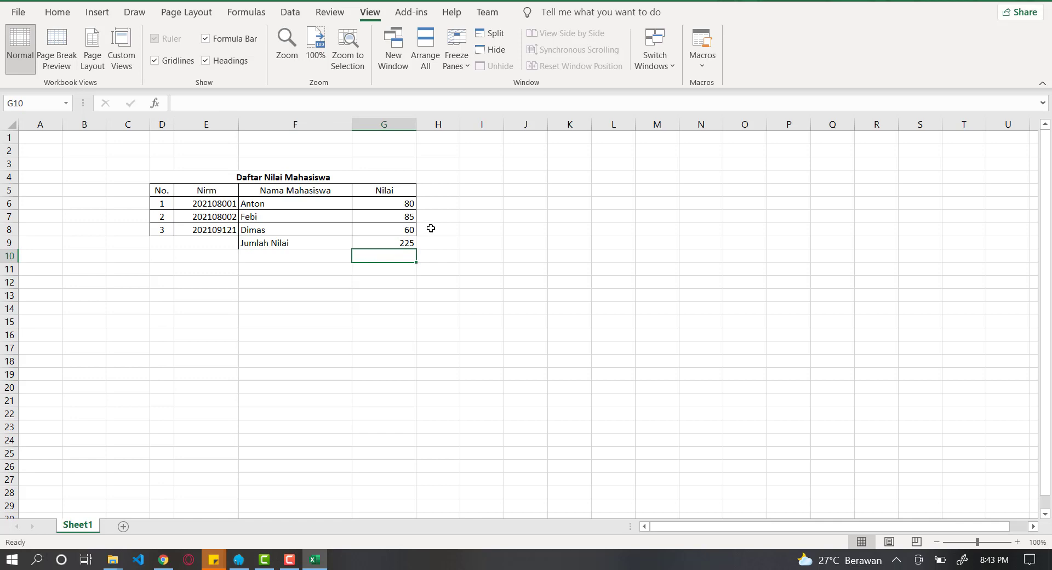
pyautogui.click(398, 243)
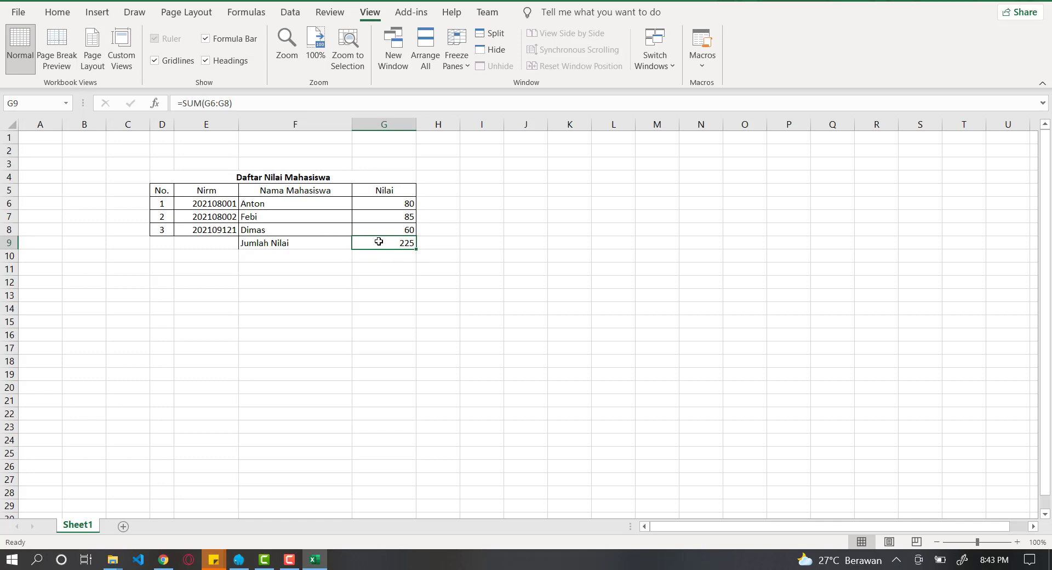
pyautogui.click(187, 104)
pyautogui.click(206, 103)
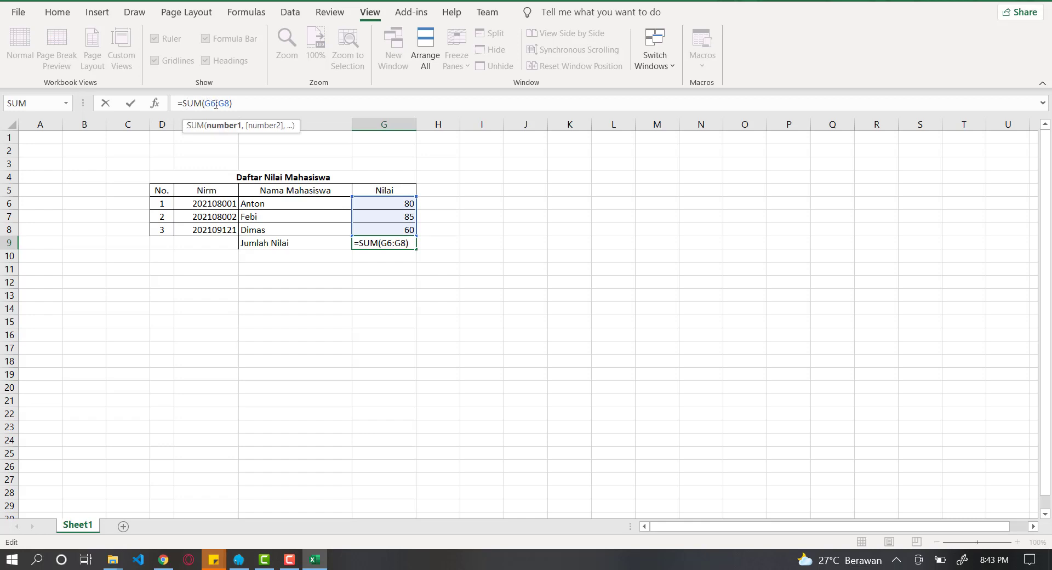
pyautogui.moveTo(216, 103); pyautogui.dragTo(211, 104)
pyautogui.press('Return')
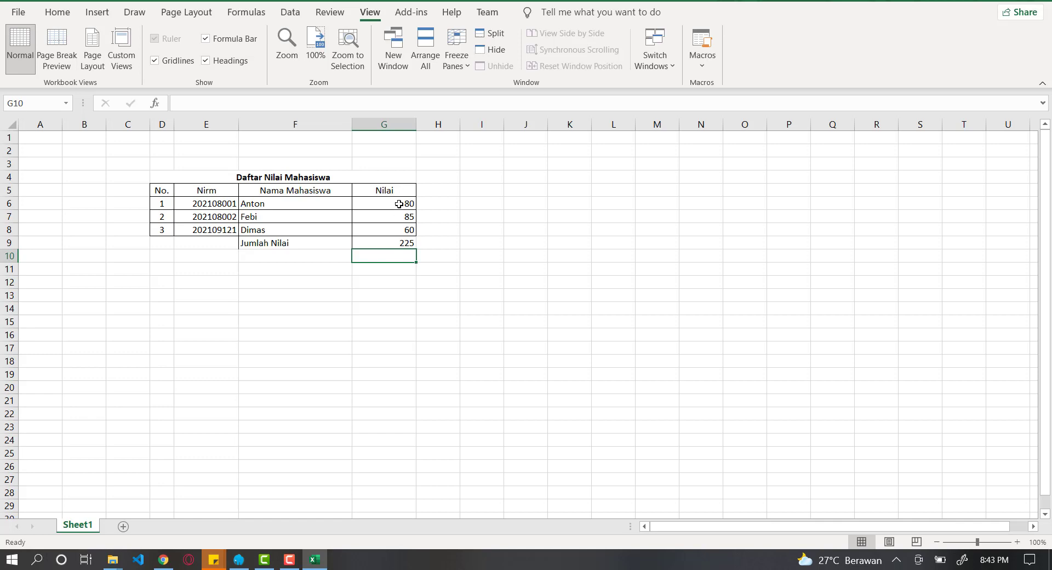
pyautogui.moveTo(399, 205); pyautogui.dragTo(398, 230)
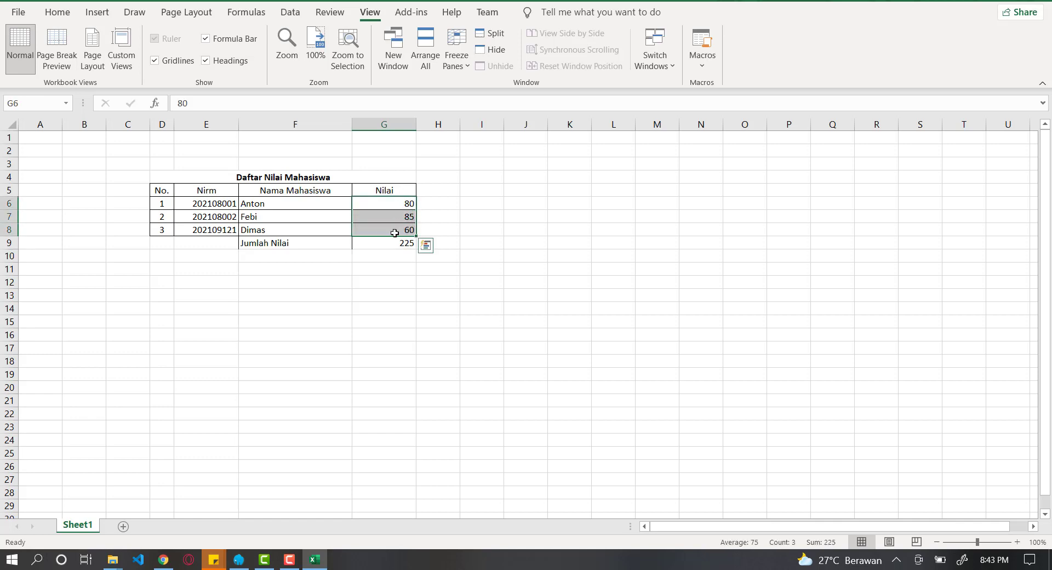
pyautogui.click(400, 207)
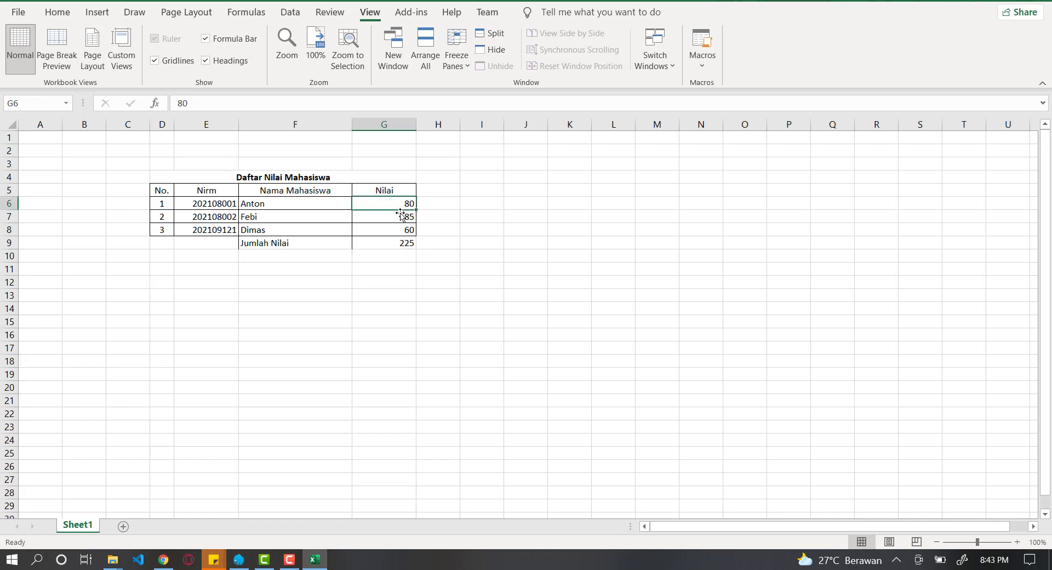
pyautogui.click(399, 244)
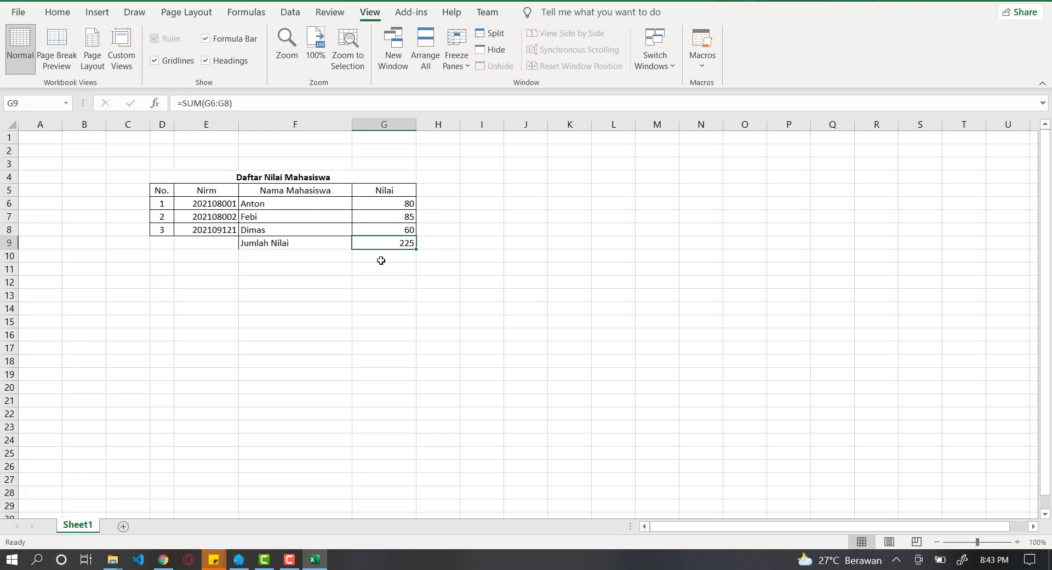
pyautogui.click(327, 258)
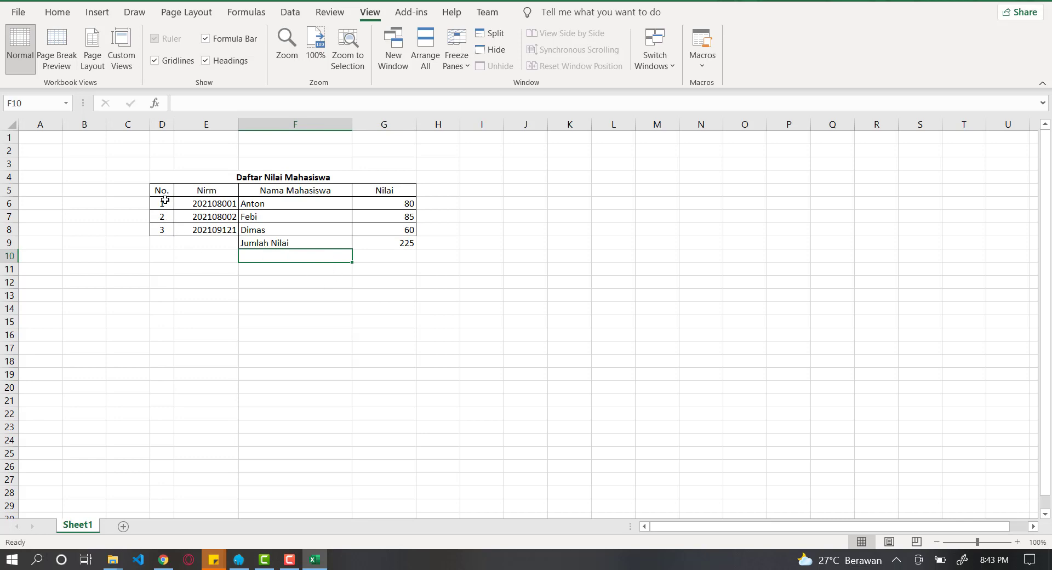
pyautogui.moveTo(164, 204); pyautogui.dragTo(159, 227)
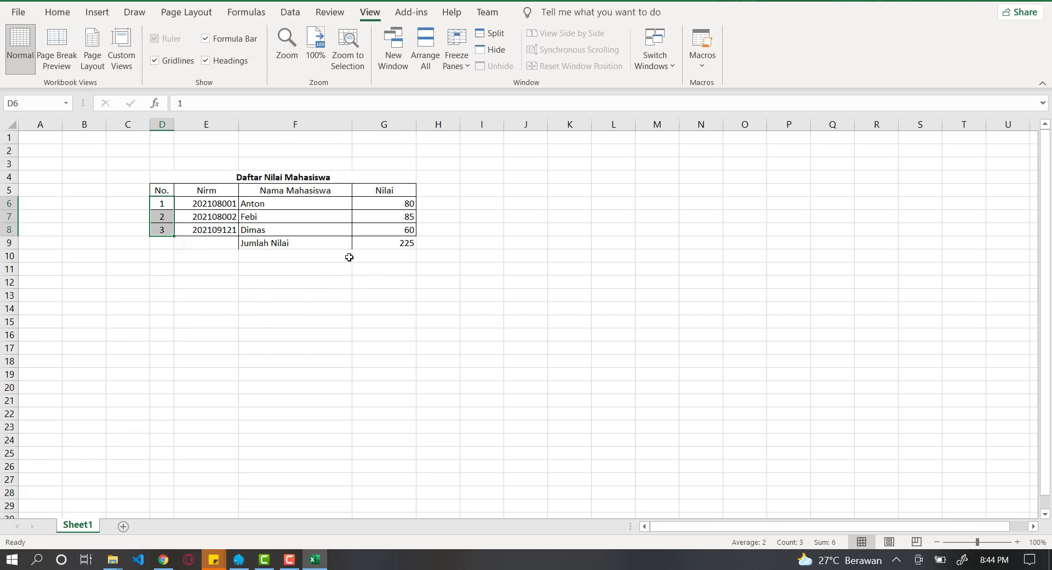
# Step: Enter the label "Jumlah Data" in F10, below the score total's label
pyautogui.click(333, 256)
pyautogui.write('Jumlah da')
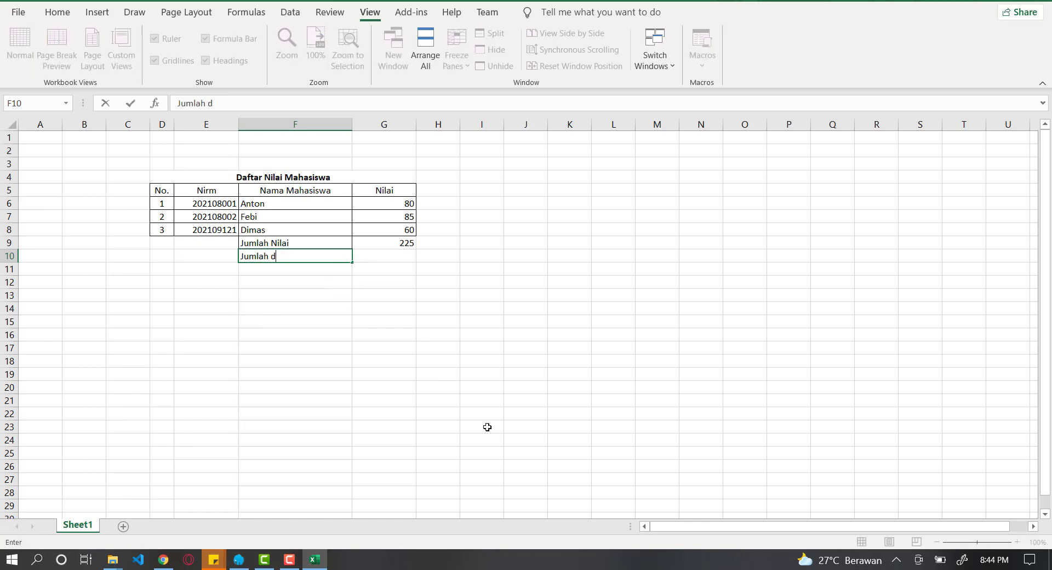
pyautogui.press('BackSpace')
pyautogui.write('Data')
pyautogui.press('Return')
pyautogui.press('Up')
pyautogui.press('Right')
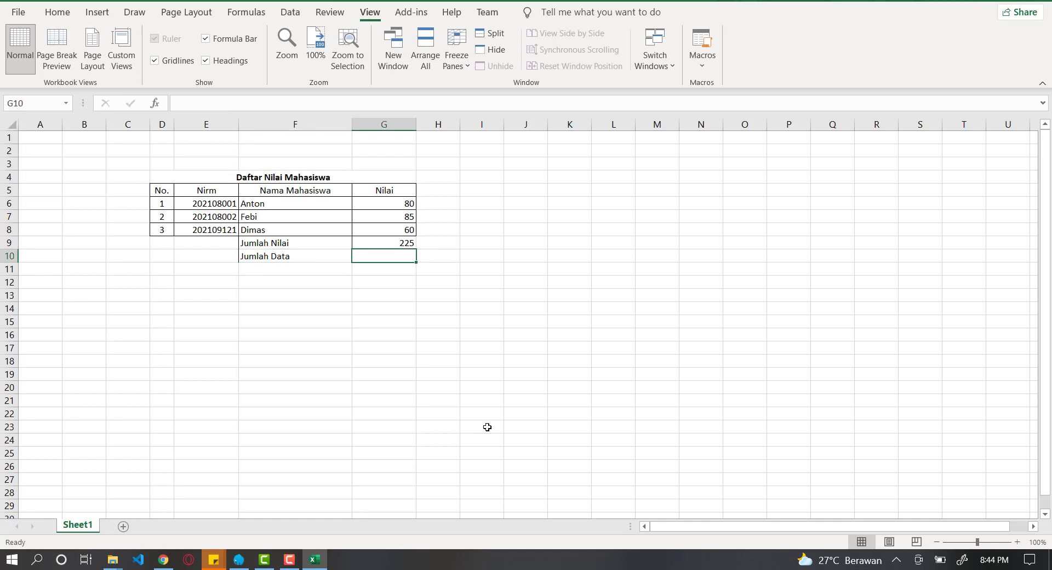
# Step: Count the student scores in G10 with the formula =COUNT(G6:G8)
pyautogui.write('=')
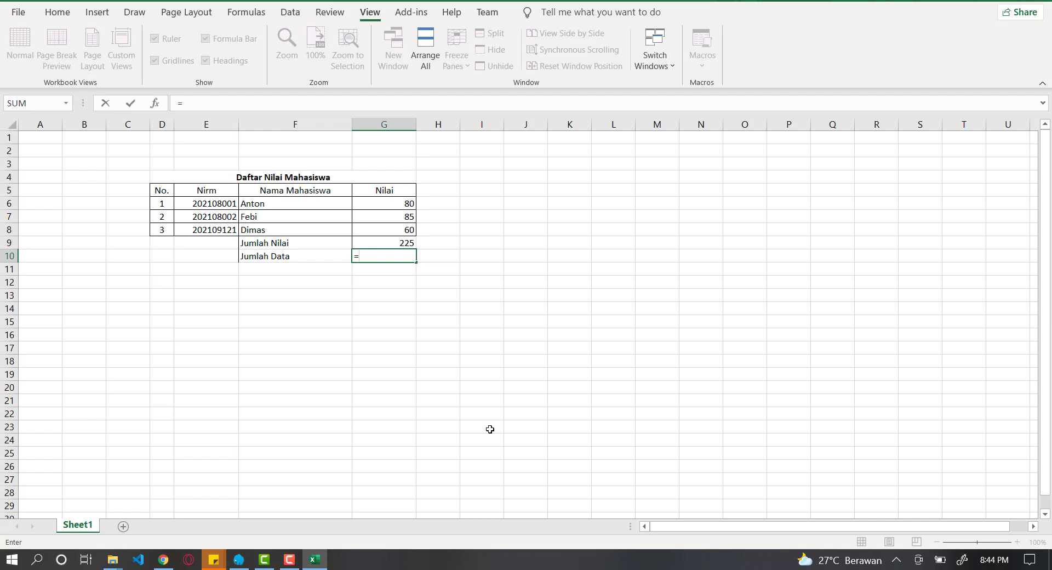
pyautogui.write('count')
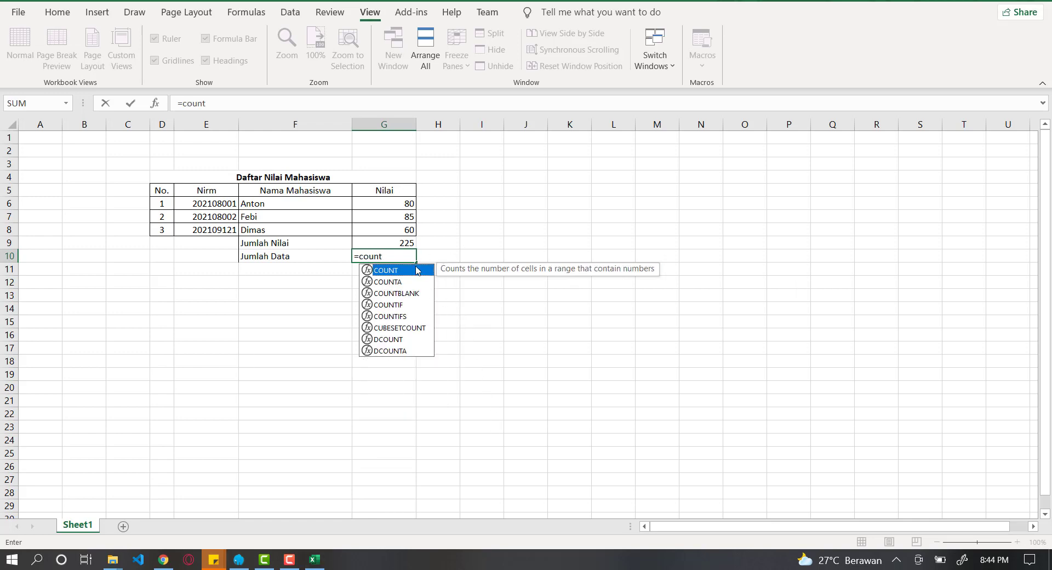
pyautogui.click(393, 257)
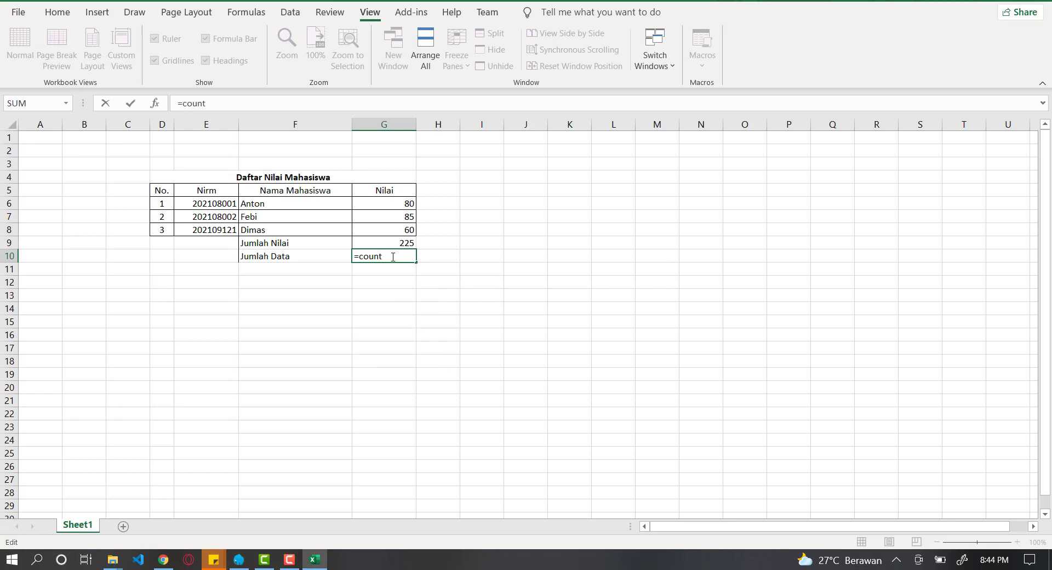
pyautogui.write('(')
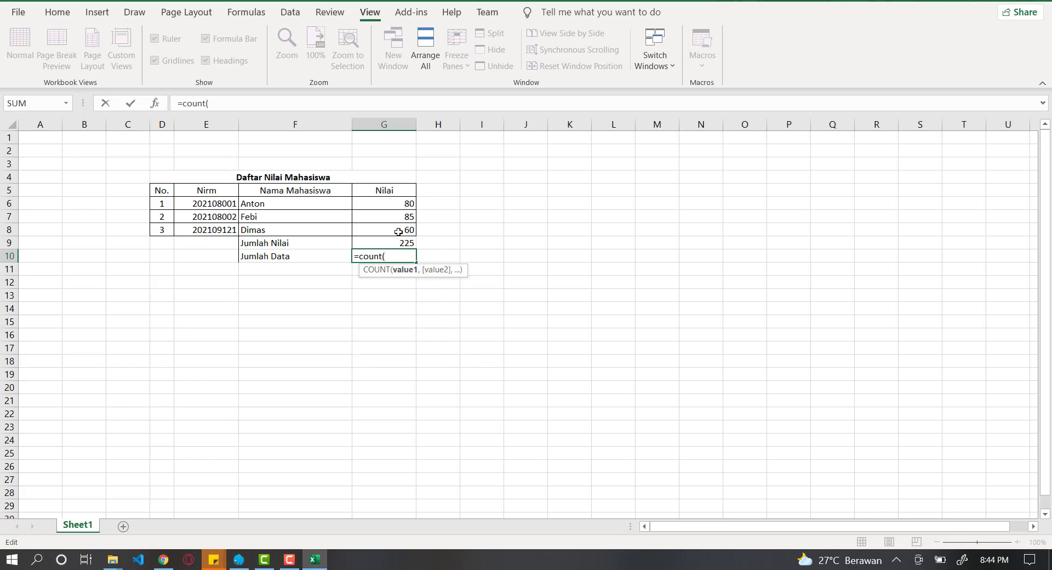
pyautogui.moveTo(405, 203); pyautogui.dragTo(401, 222)
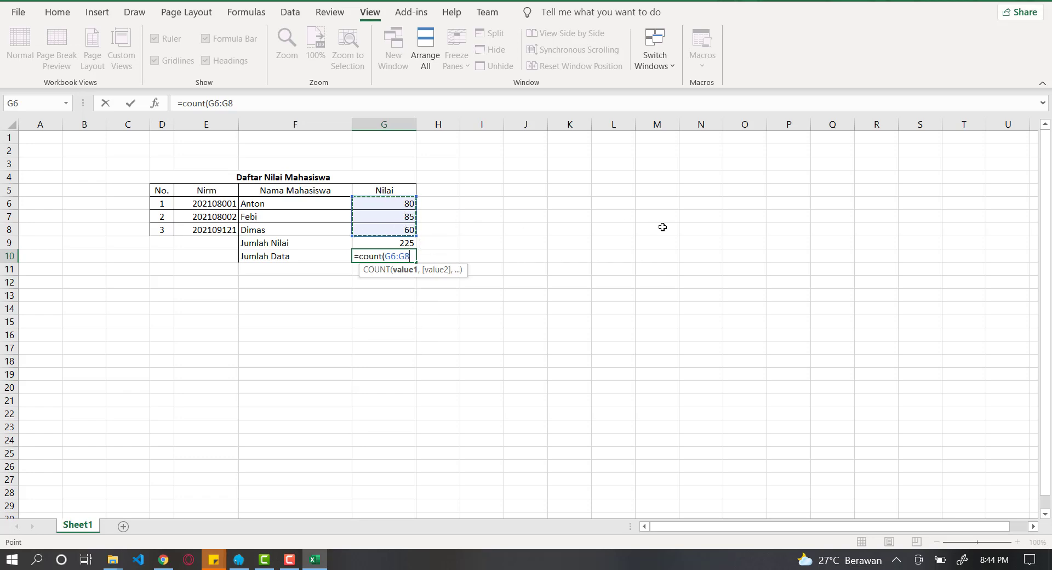
pyautogui.press('Return')
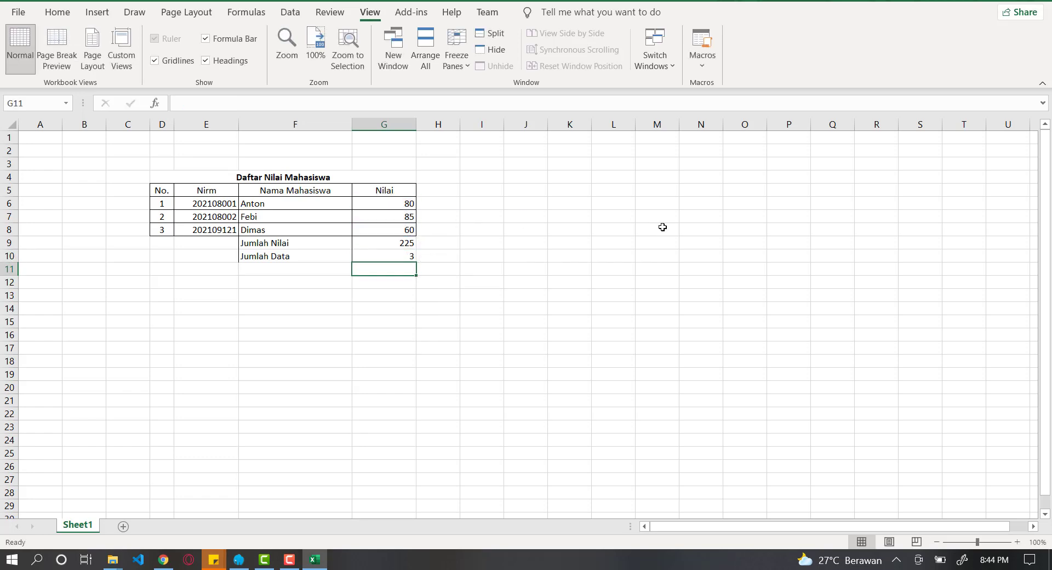
pyautogui.press('Up')
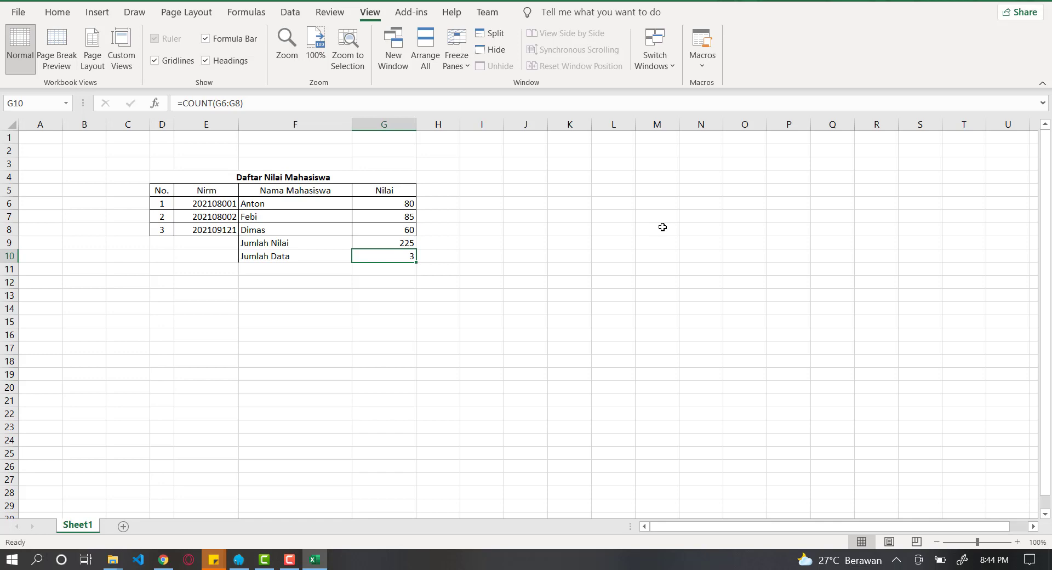
# Step: Enter the label "Rata-rata Nilai" in F11, below the data count's label
pyautogui.press('Down')
pyautogui.press('Left')
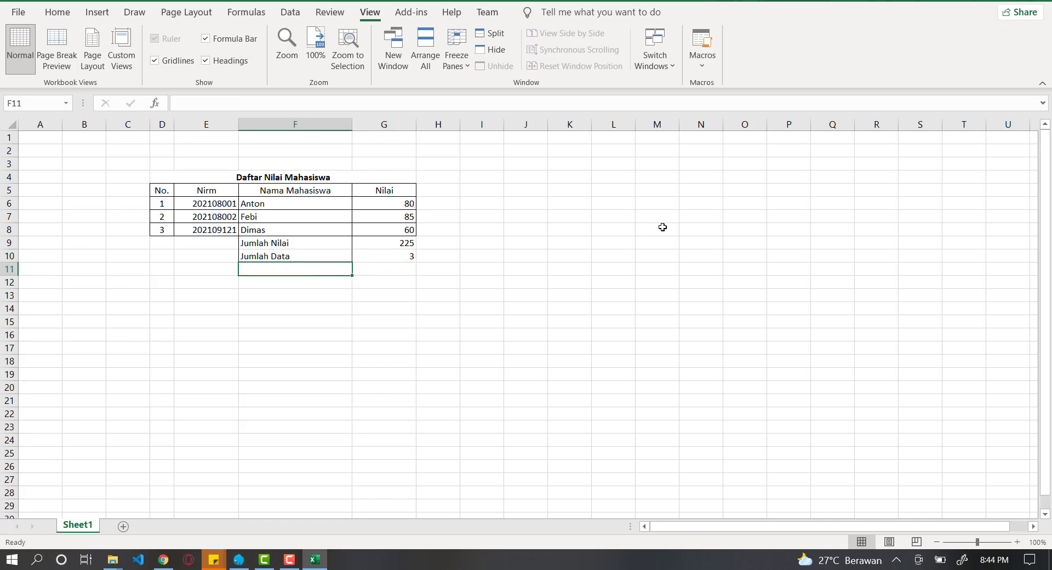
pyautogui.write('Rata-rata Nilai')
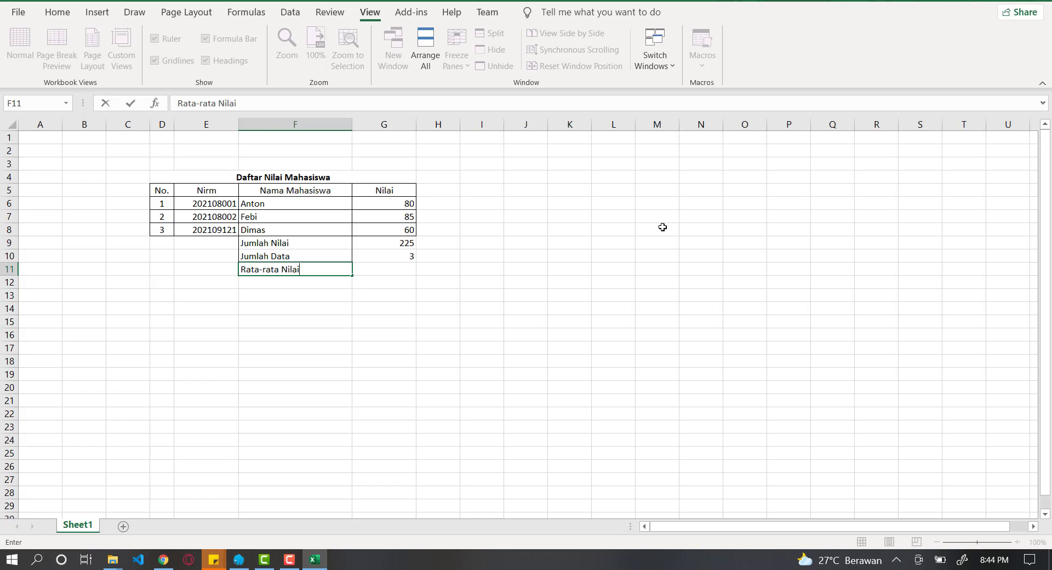
pyautogui.press('Tab')
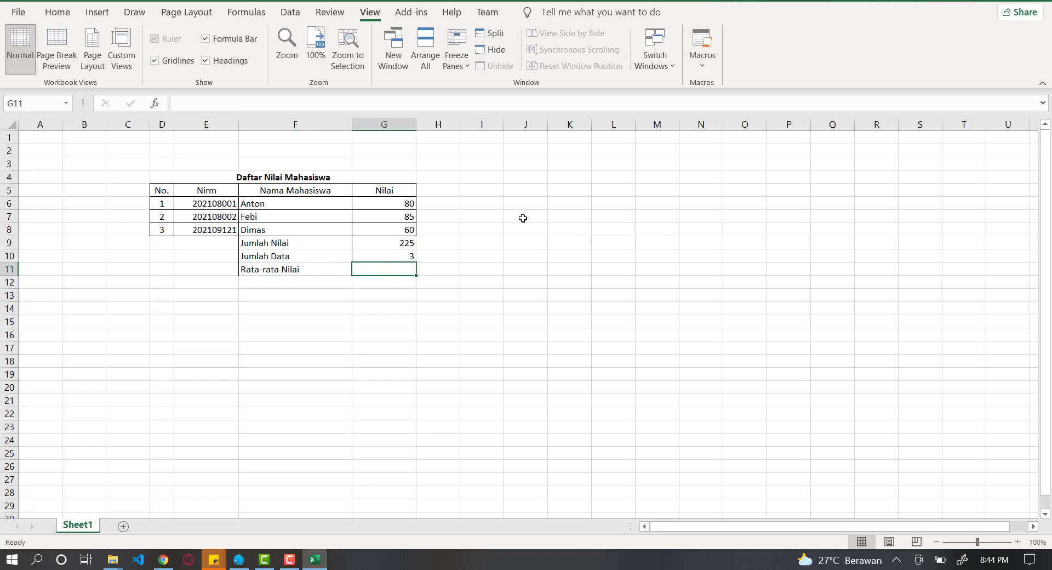
pyautogui.click(398, 203)
pyautogui.click(395, 243)
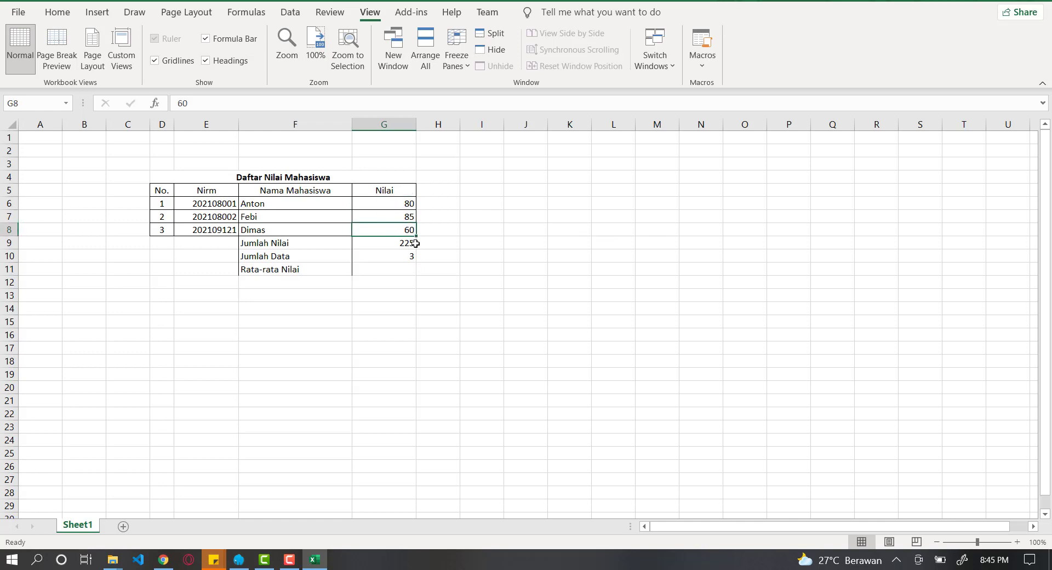
pyautogui.click(383, 268)
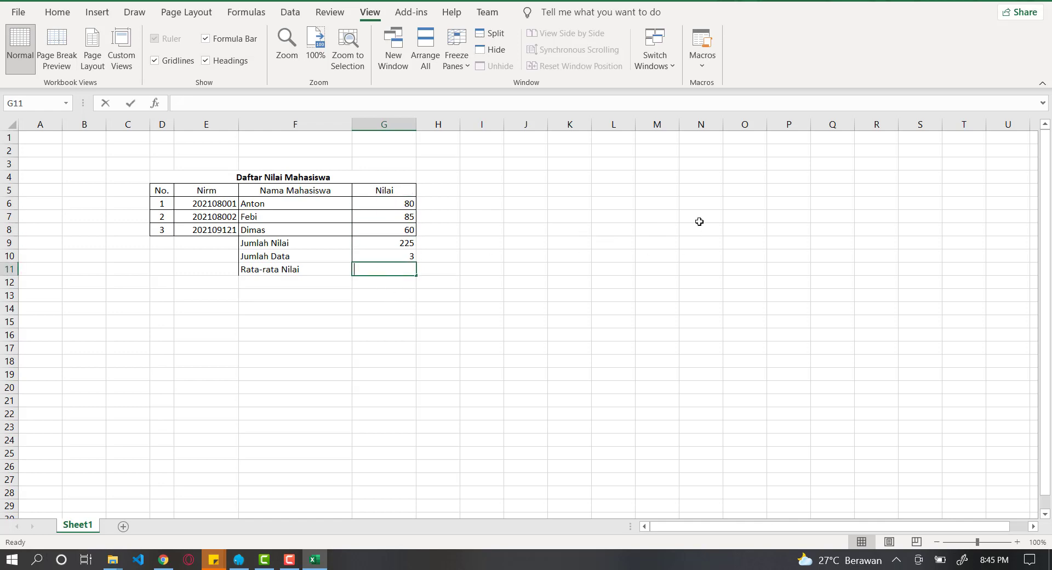
pyautogui.write('=av')
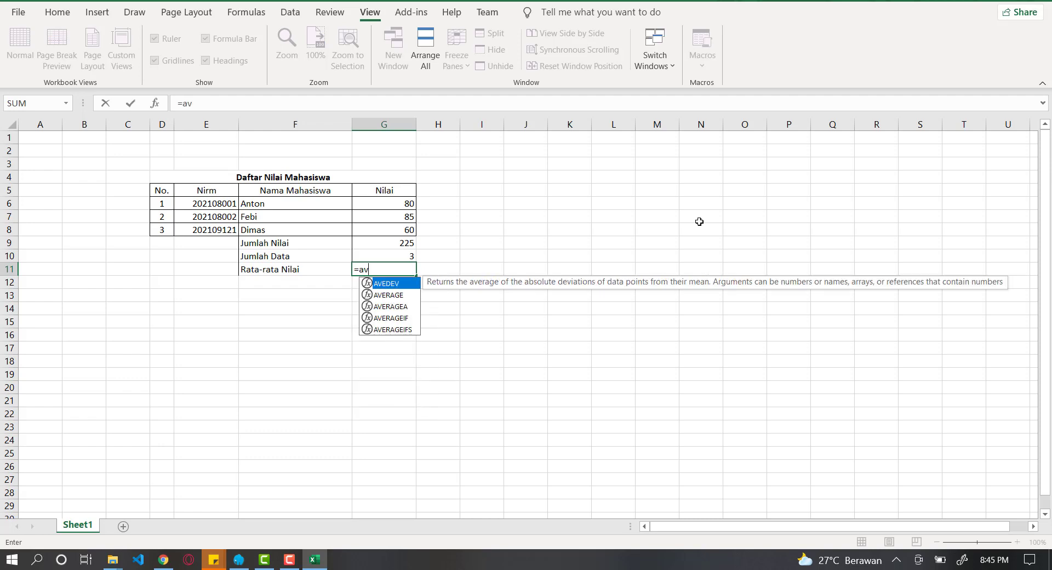
pyautogui.press('Down')
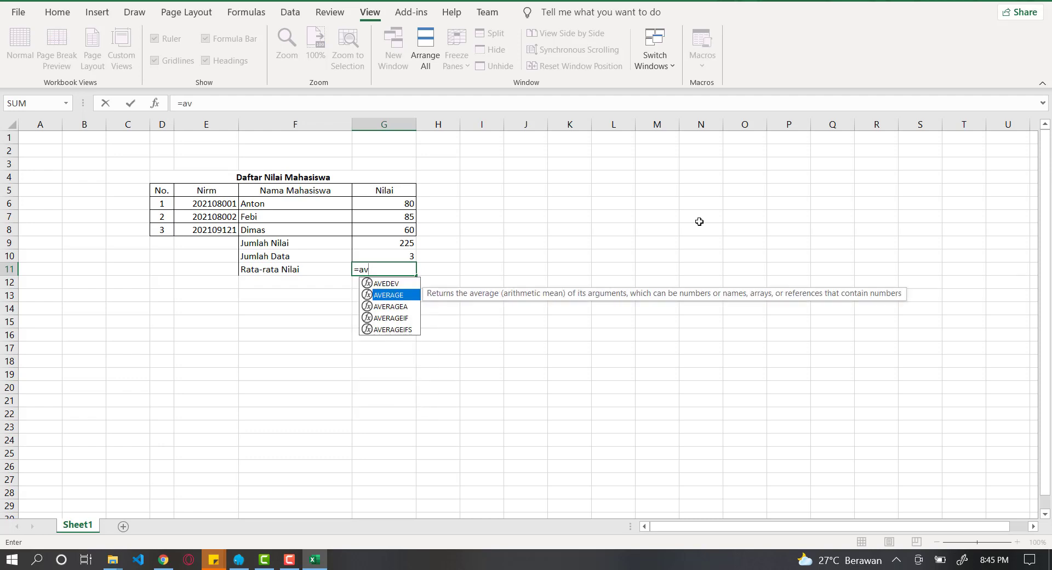
pyautogui.press('Return')
pyautogui.press('Up')
# Step: Calculate the average of the student scores in G11 with the formula =AVERAGE(G6:G8)
pyautogui.write('=')
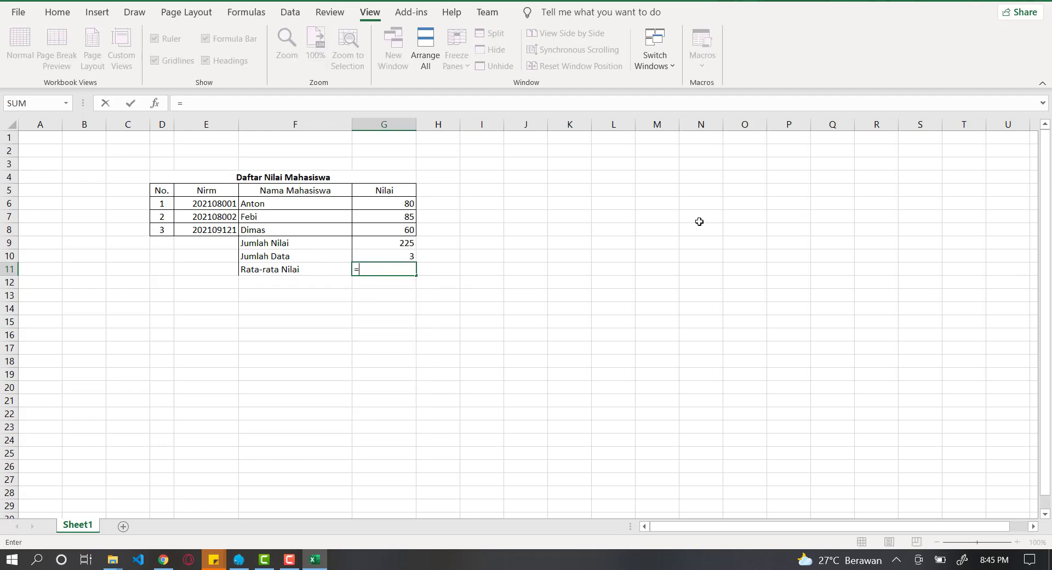
pyautogui.write('avera')
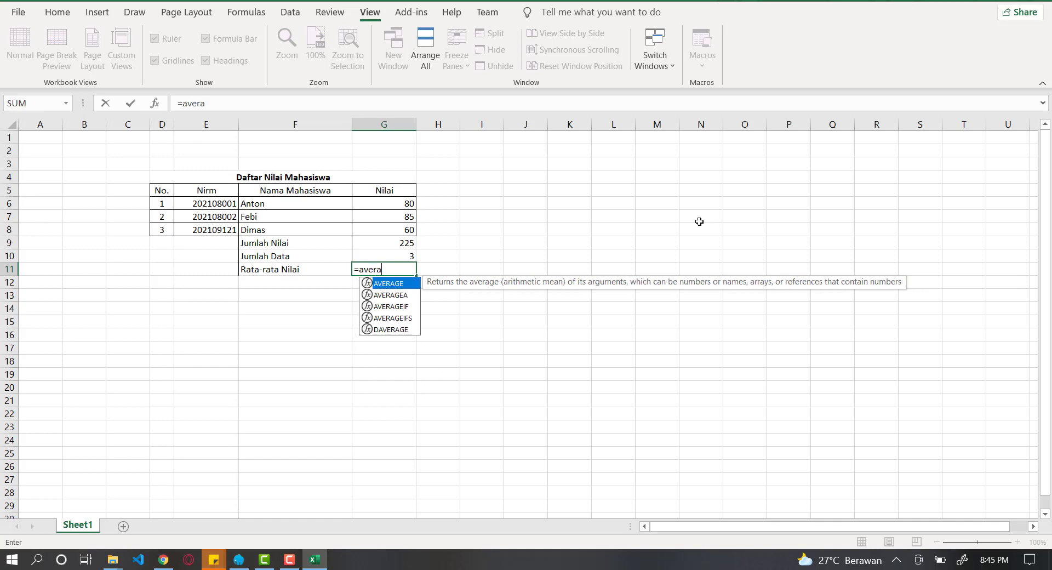
pyautogui.write('ge(')
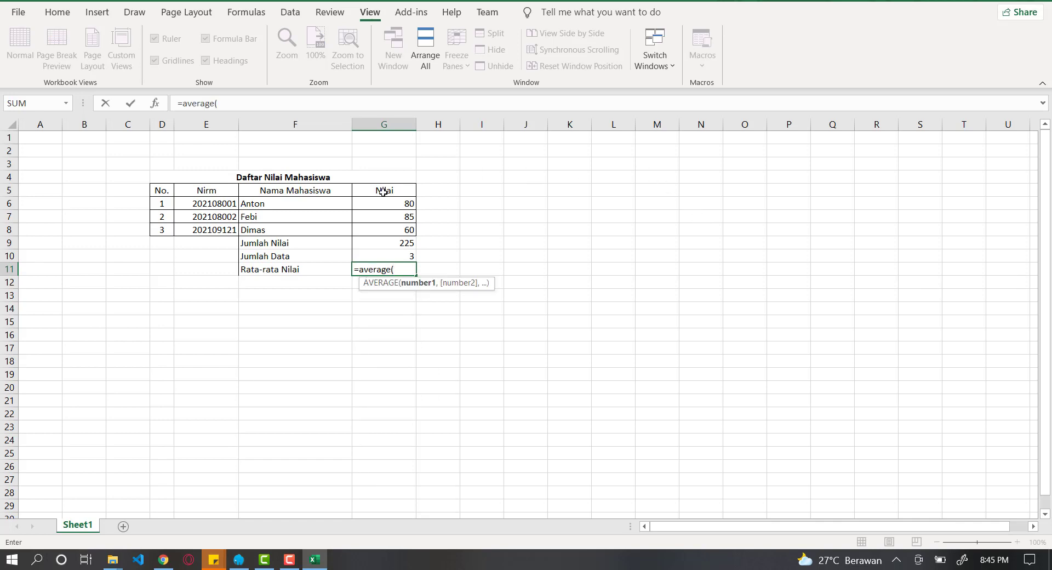
pyautogui.click(378, 208)
pyautogui.moveTo(378, 210); pyautogui.dragTo(377, 225)
pyautogui.press('Return')
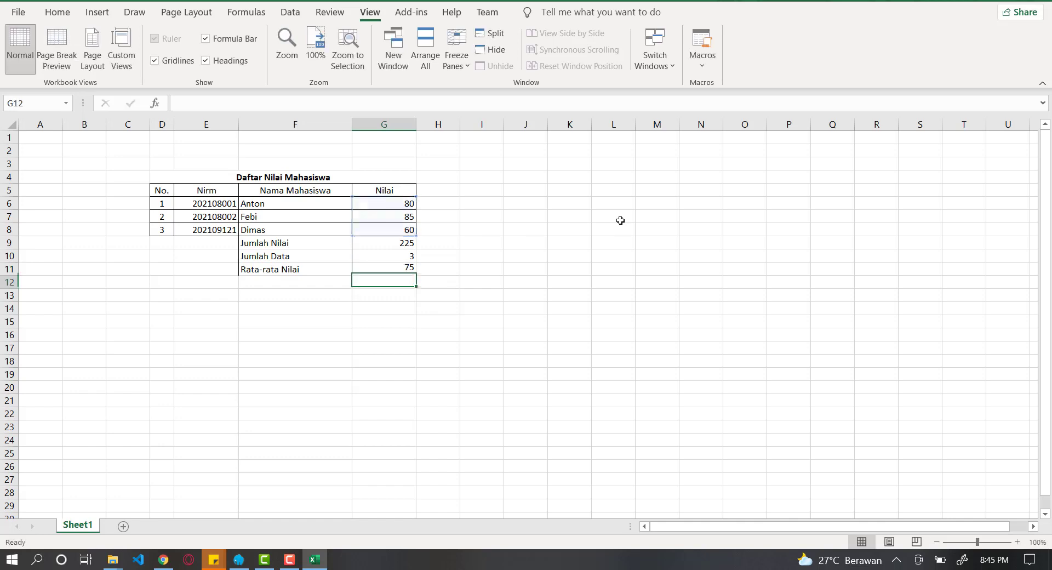
pyautogui.press('Up')
pyautogui.press('Up')
pyautogui.press('Down')
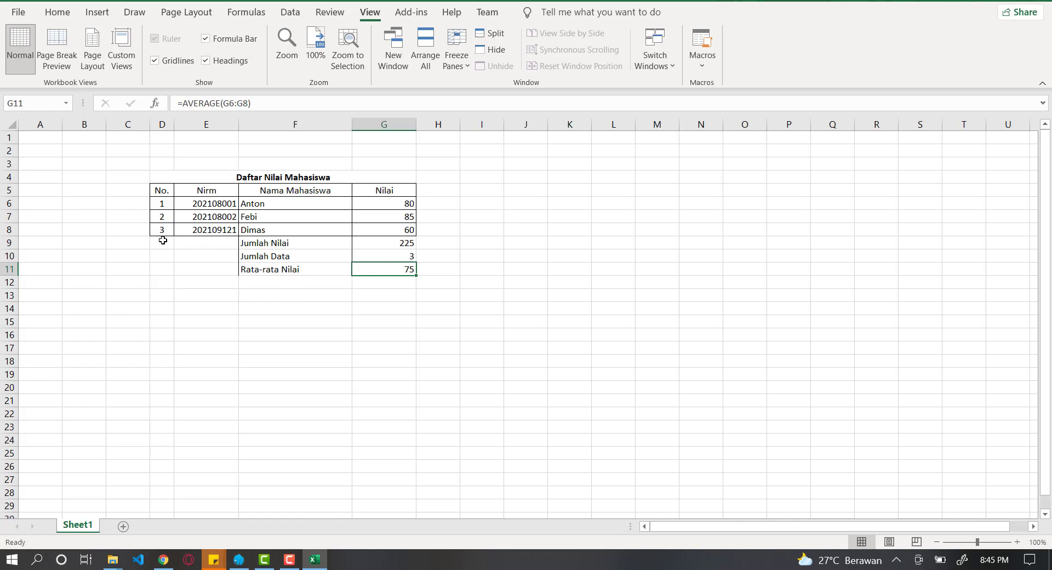
# Step: Merge D9:F9 into one cell for the "Jumlah Nilai" label and right-align it
pyautogui.click(59, 13)
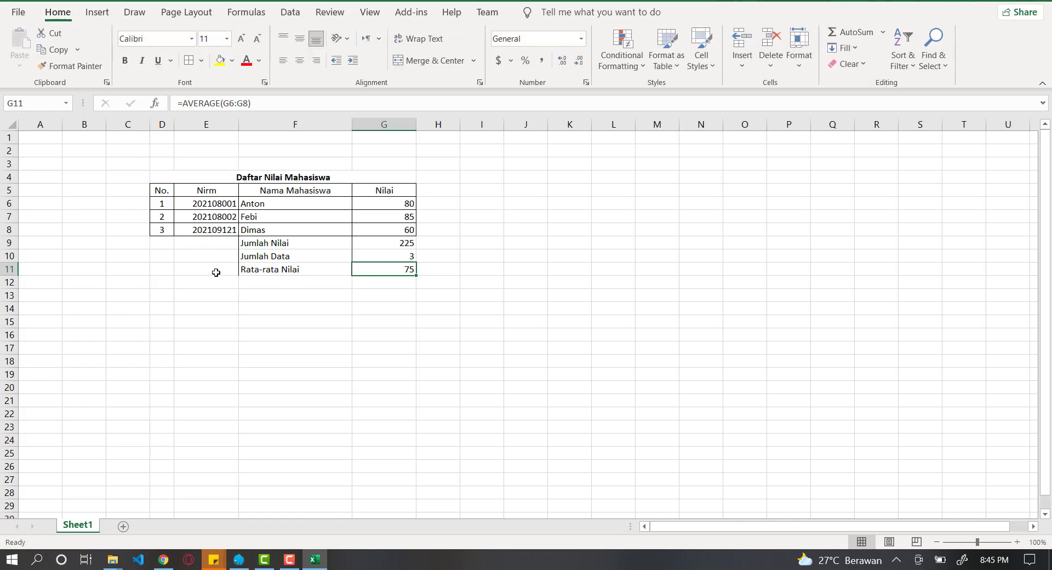
pyautogui.moveTo(165, 244); pyautogui.dragTo(291, 243)
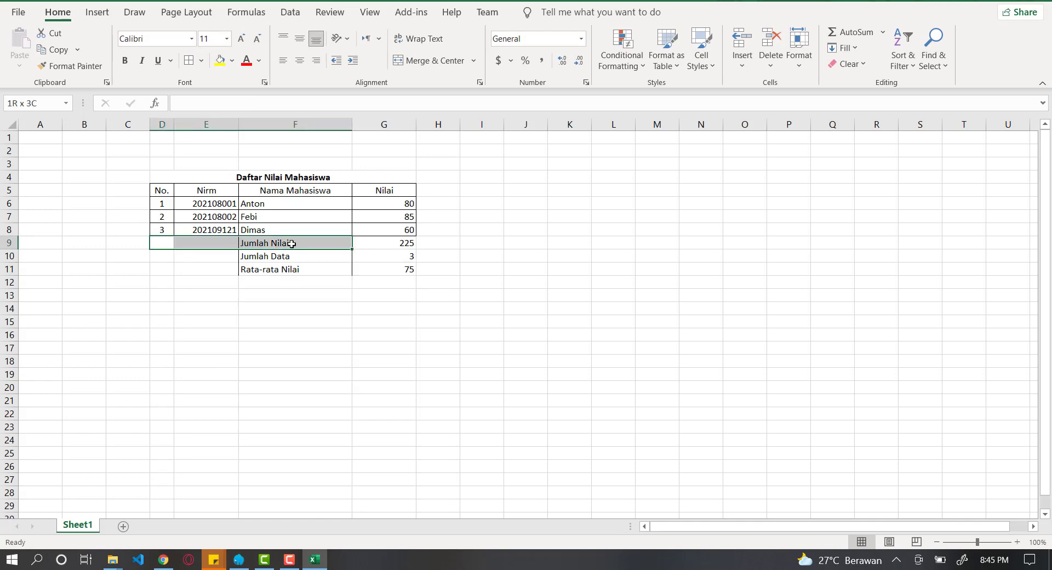
pyautogui.click(410, 61)
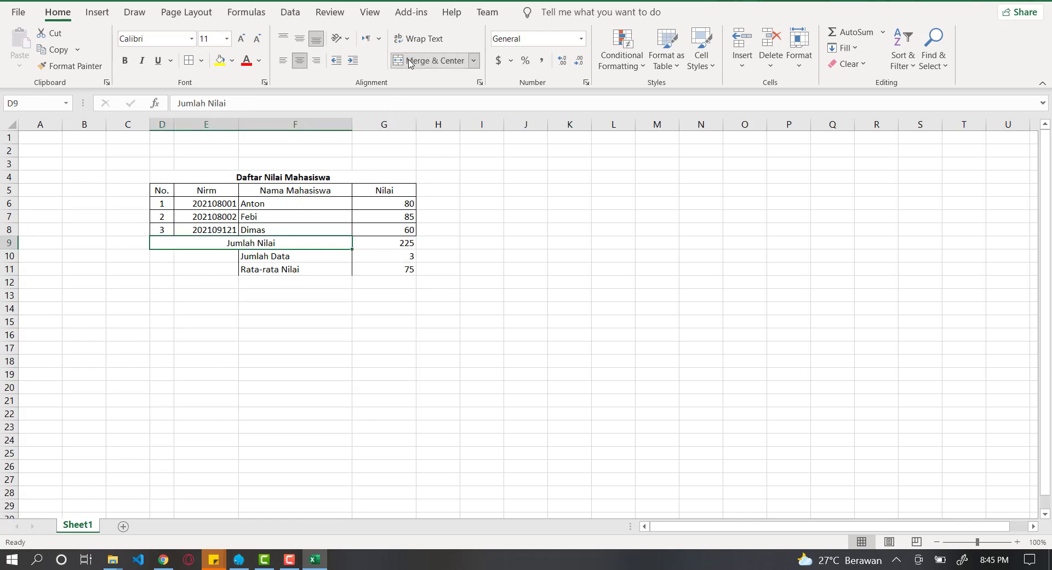
pyautogui.click(318, 63)
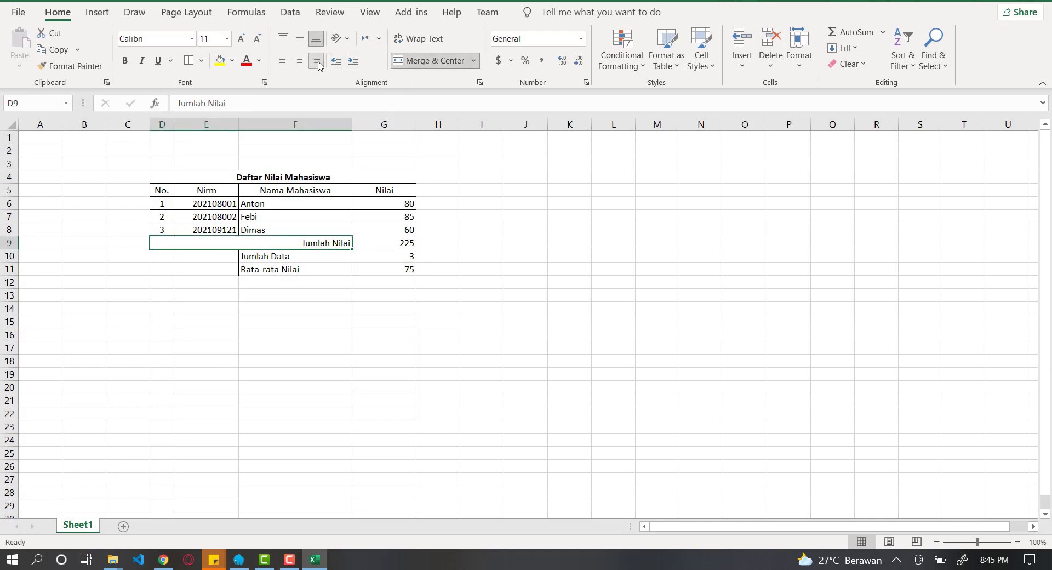
# Step: Merge D10:F10 into one cell for the "Jumlah Data" label and right-align it
pyautogui.moveTo(158, 254); pyautogui.dragTo(265, 253)
pyautogui.click(410, 62)
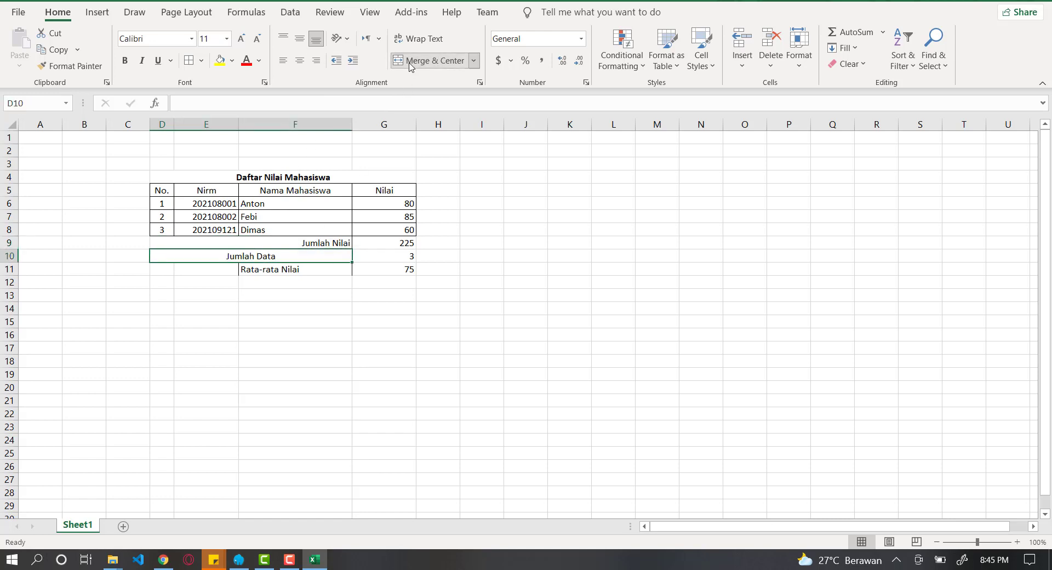
pyautogui.click(317, 61)
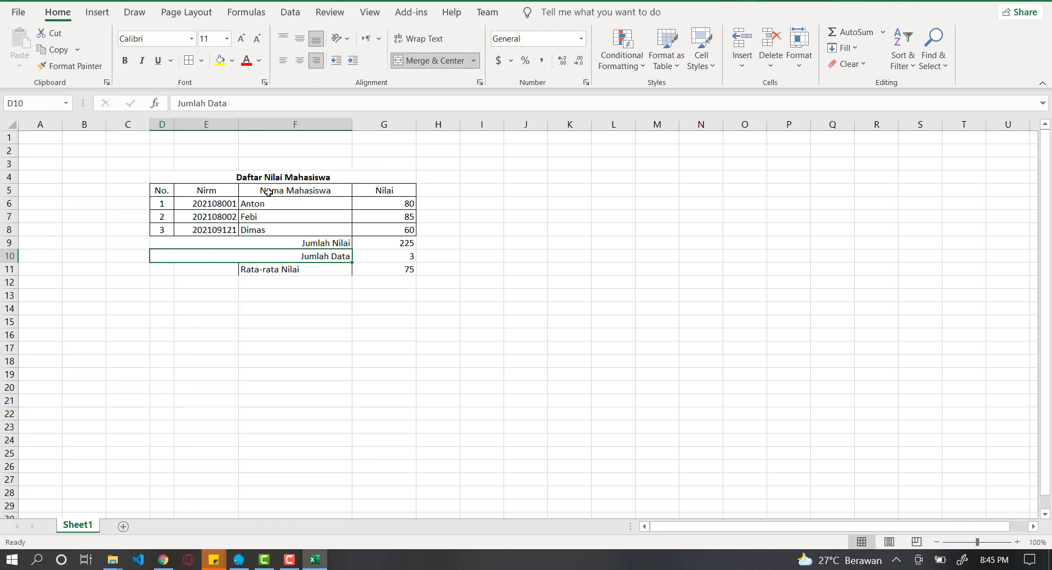
# Step: Merge D11:F11 into one cell for the "Rata-rata Nilai" label and right-align it
pyautogui.moveTo(168, 270); pyautogui.dragTo(307, 270)
pyautogui.click(433, 60)
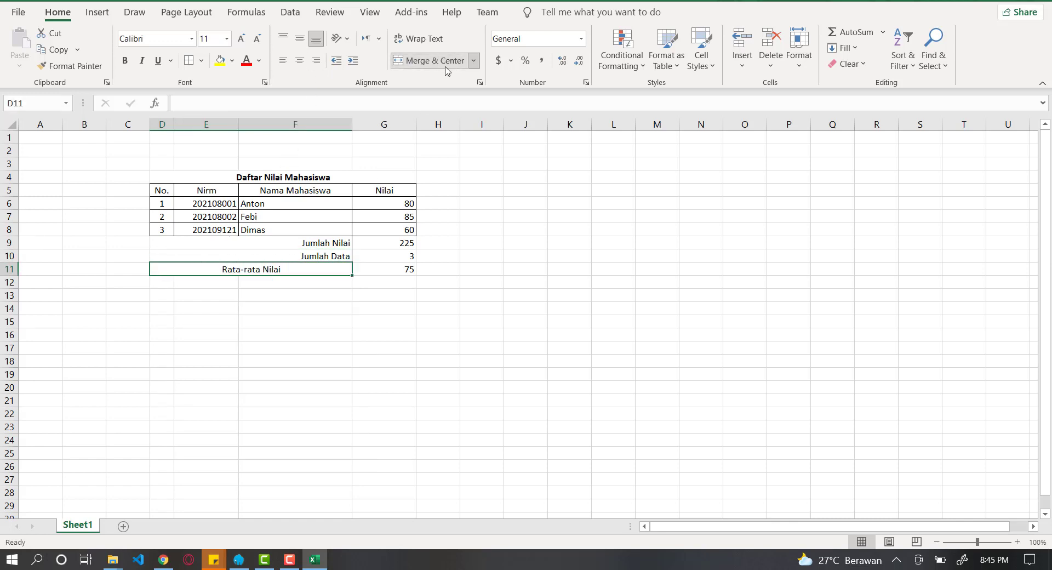
pyautogui.click(316, 60)
pyautogui.click(470, 256)
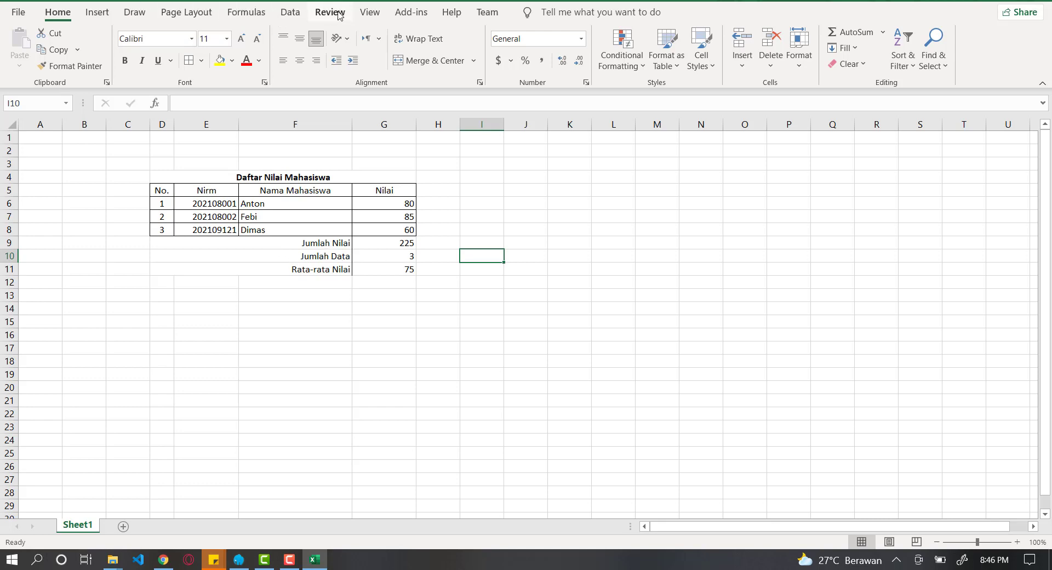
# Step: Check the borders of the table and its summary rows with the sheet's gridlines temporarily hidden
pyautogui.click(369, 12)
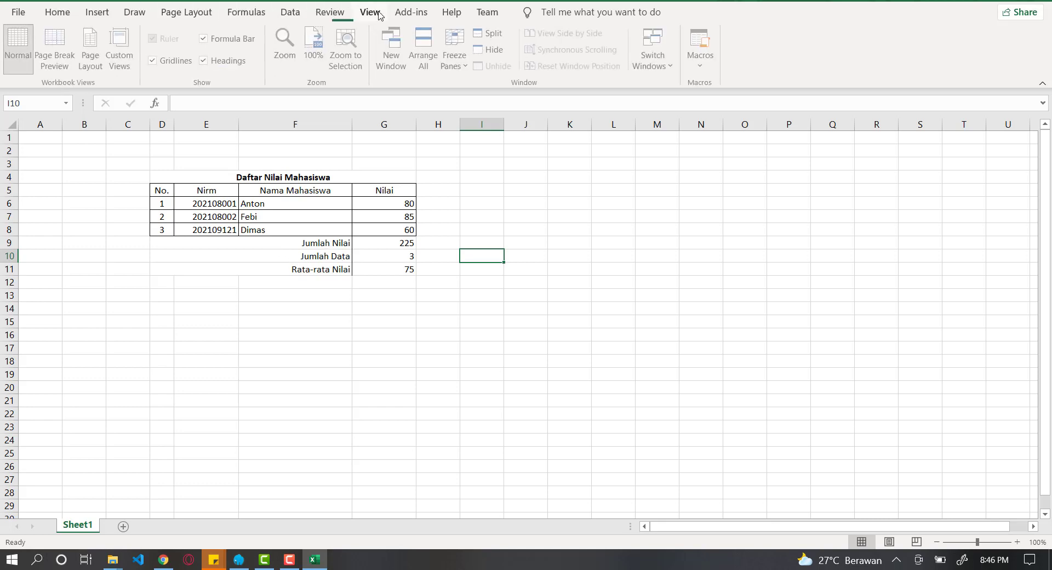
pyautogui.click(154, 61)
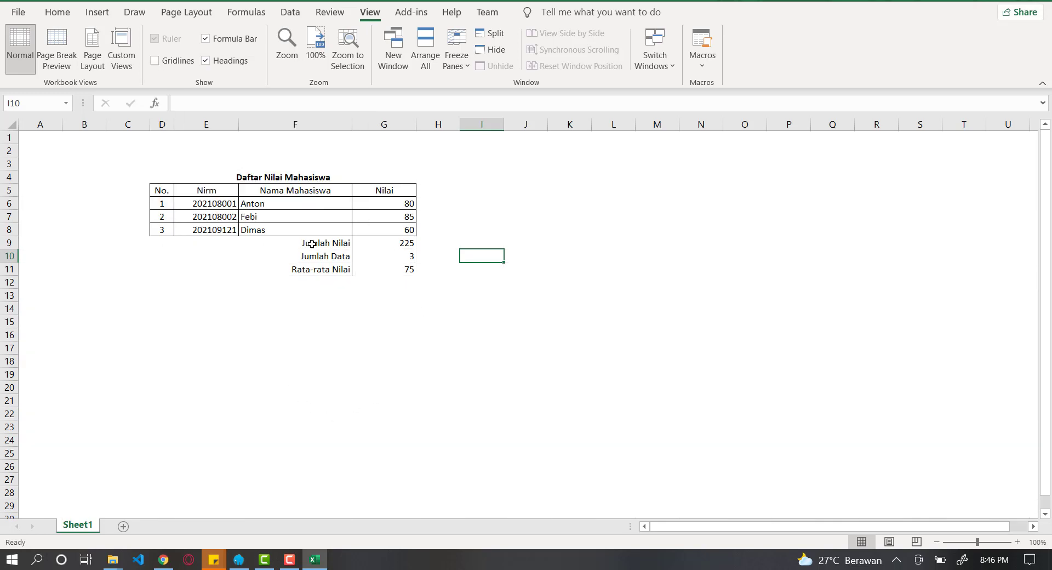
pyautogui.click(383, 348)
pyautogui.click(205, 388)
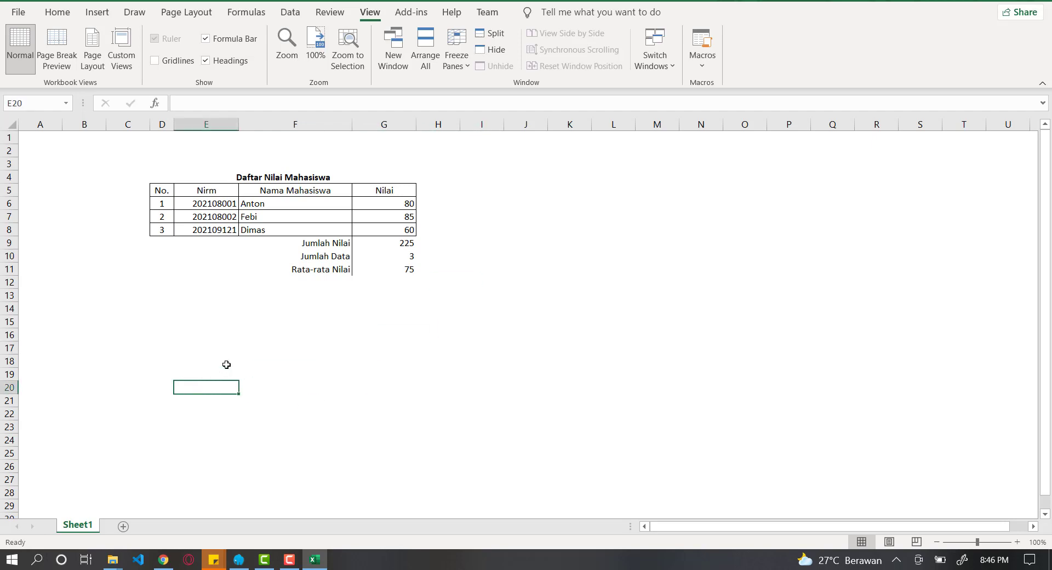
pyautogui.click(154, 61)
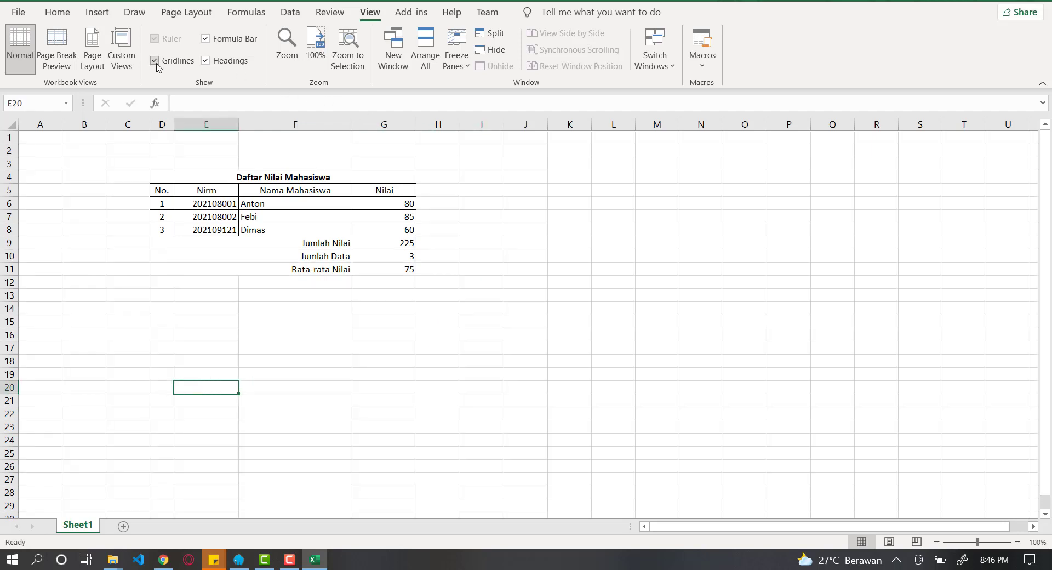
# Step: Apply all borders to the summary rows D9:G11
pyautogui.click(57, 12)
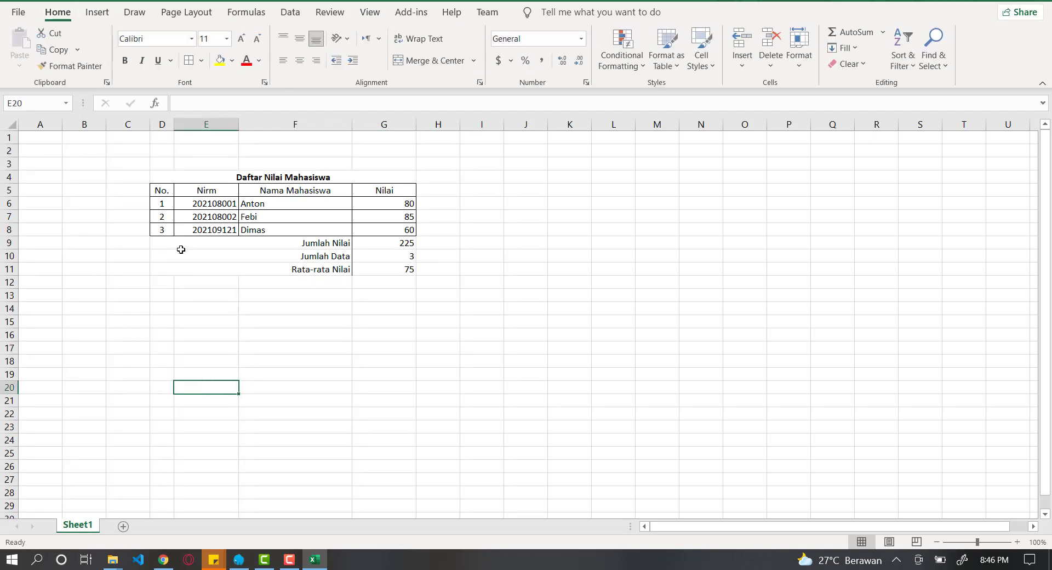
pyautogui.moveTo(170, 241); pyautogui.dragTo(373, 268)
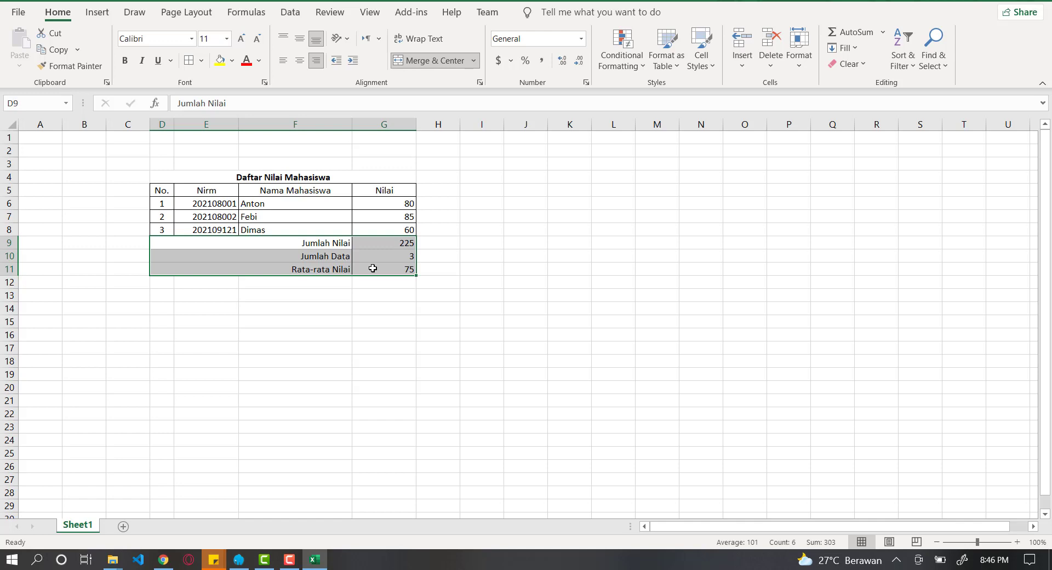
pyautogui.click(202, 62)
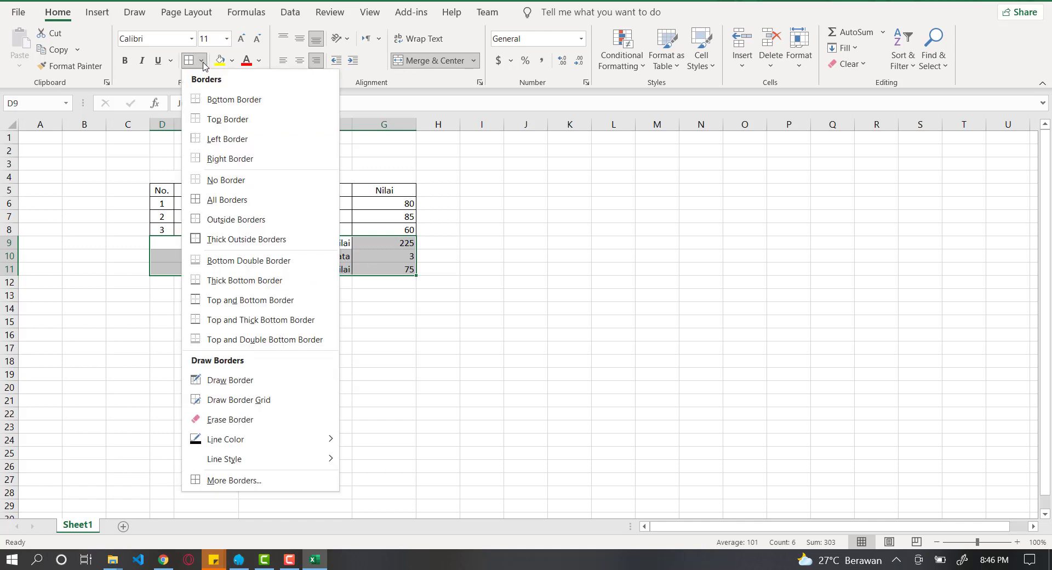
pyautogui.click(223, 201)
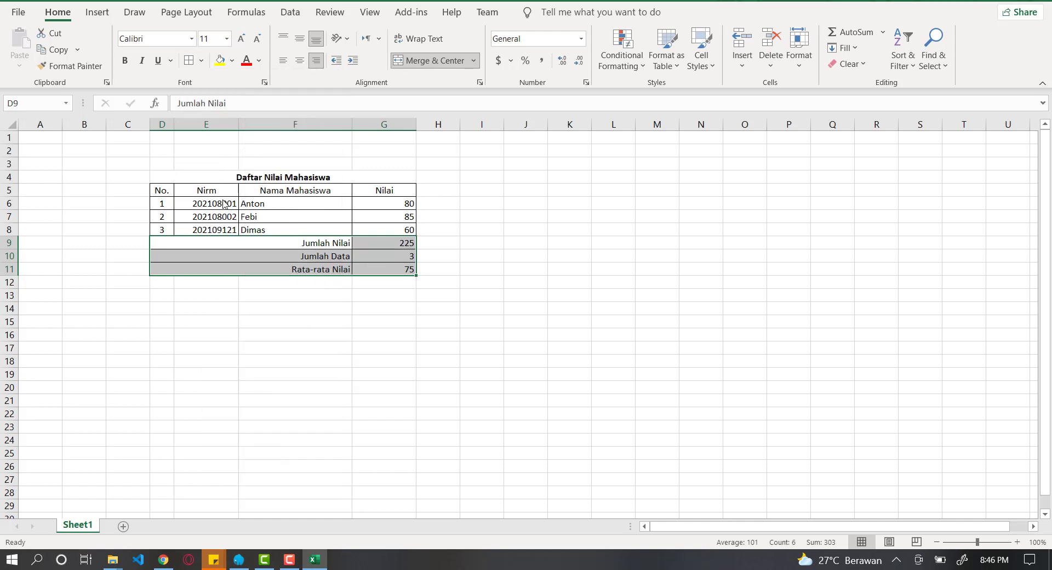
pyautogui.click(368, 268)
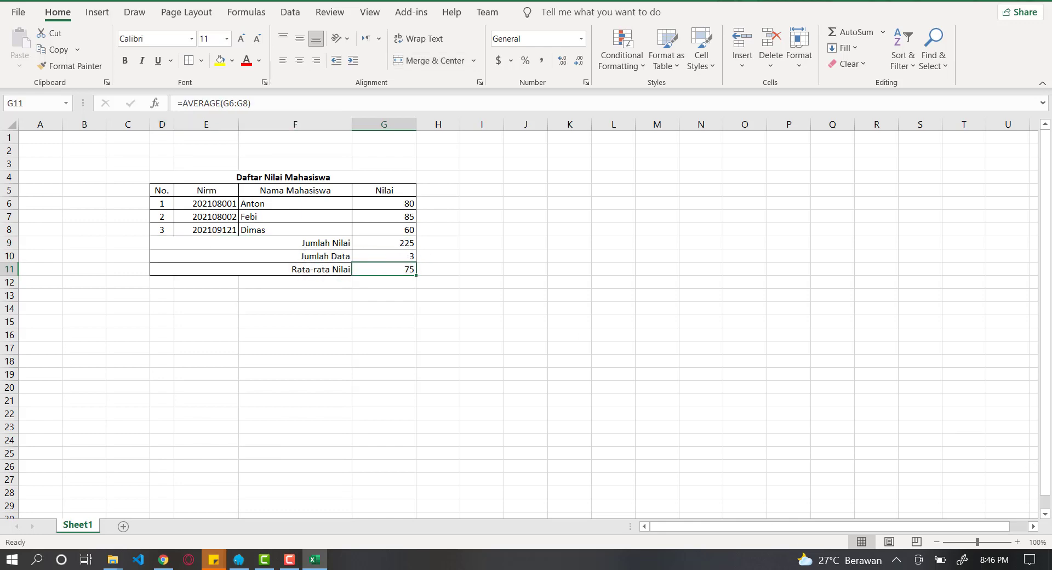
# Step: Hide the sheet's gridlines so that only the table's own borders are displayed
pyautogui.click(1018, 542)
pyautogui.click(1017, 542)
pyautogui.click(1017, 542)
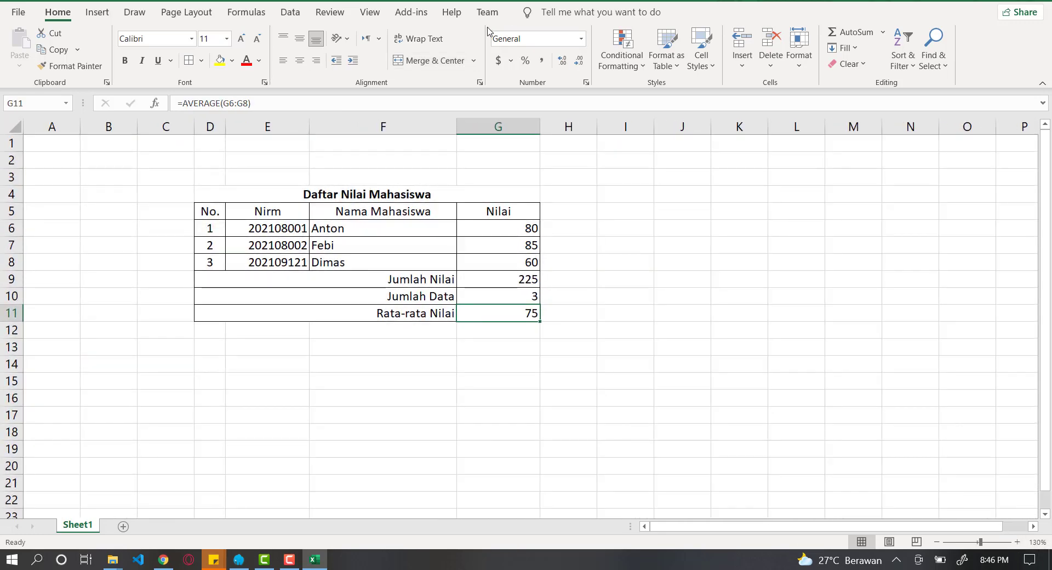
pyautogui.click(370, 12)
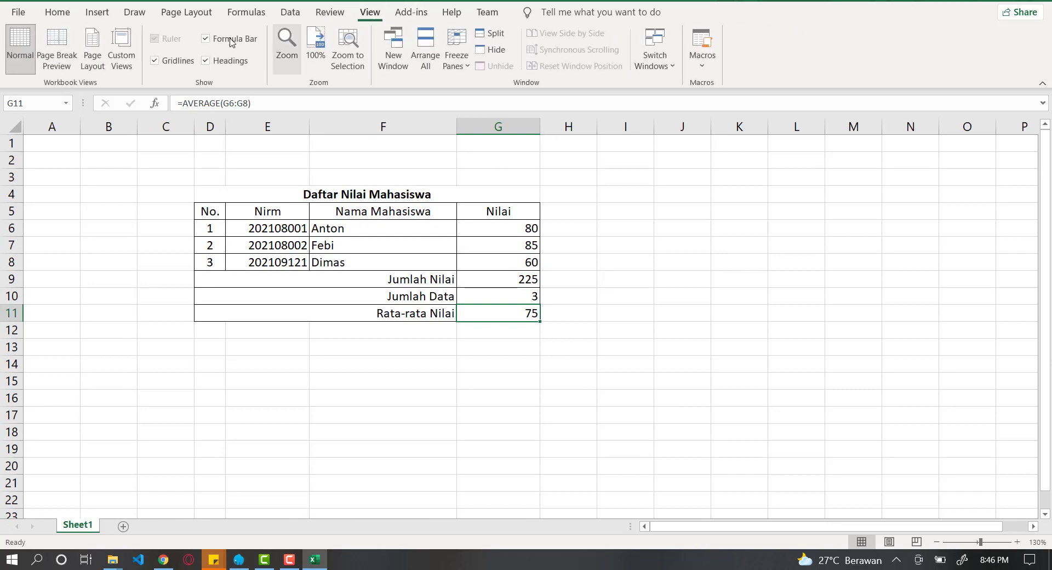
pyautogui.click(155, 62)
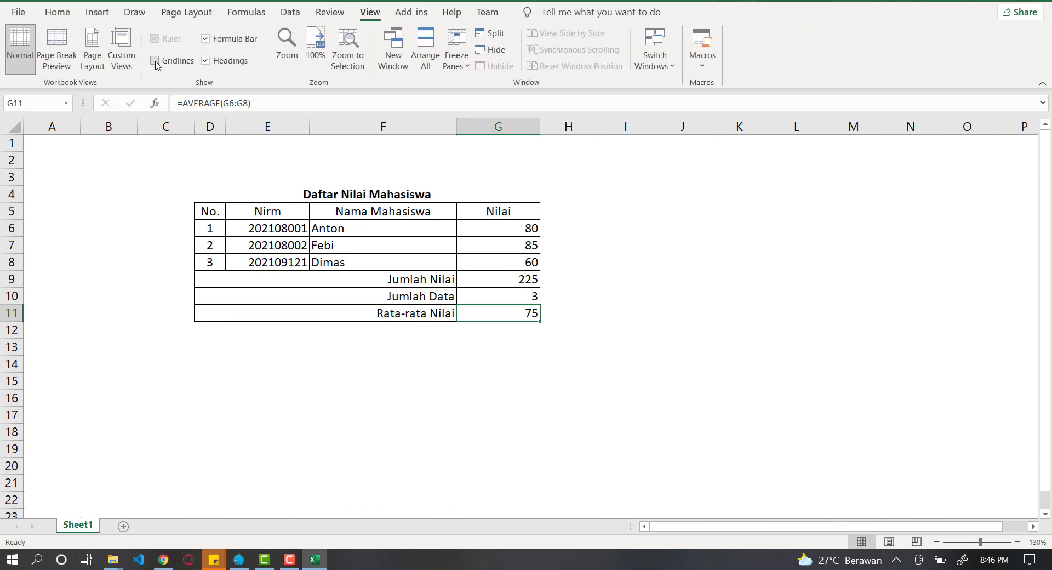
pyautogui.click(412, 459)
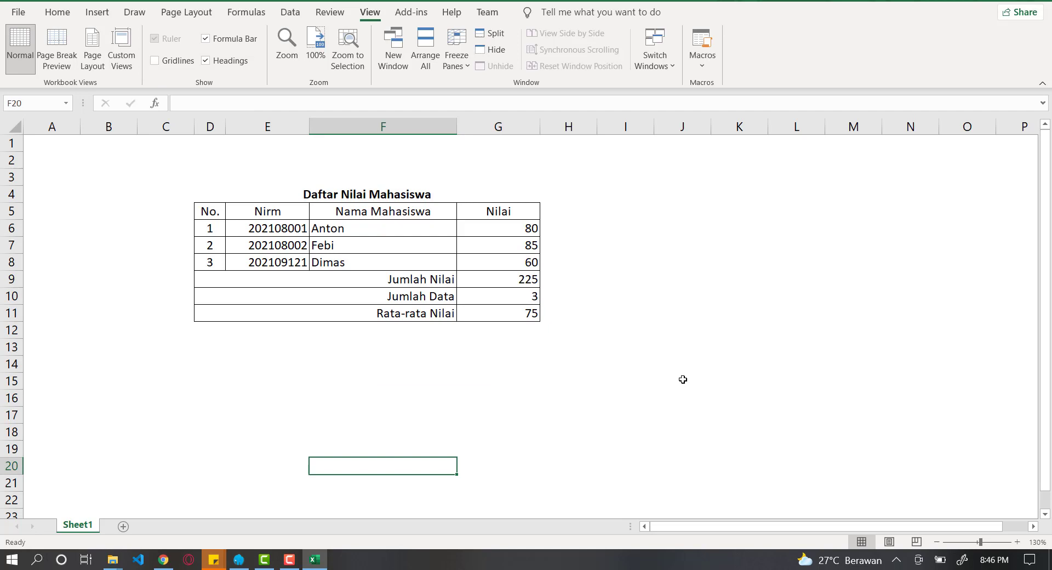
# Step: Italicize the summary labels "Jumlah Nilai", "Jumlah Data" and "Rata-rata Nilai" in rows 9 to 11
pyautogui.click(58, 12)
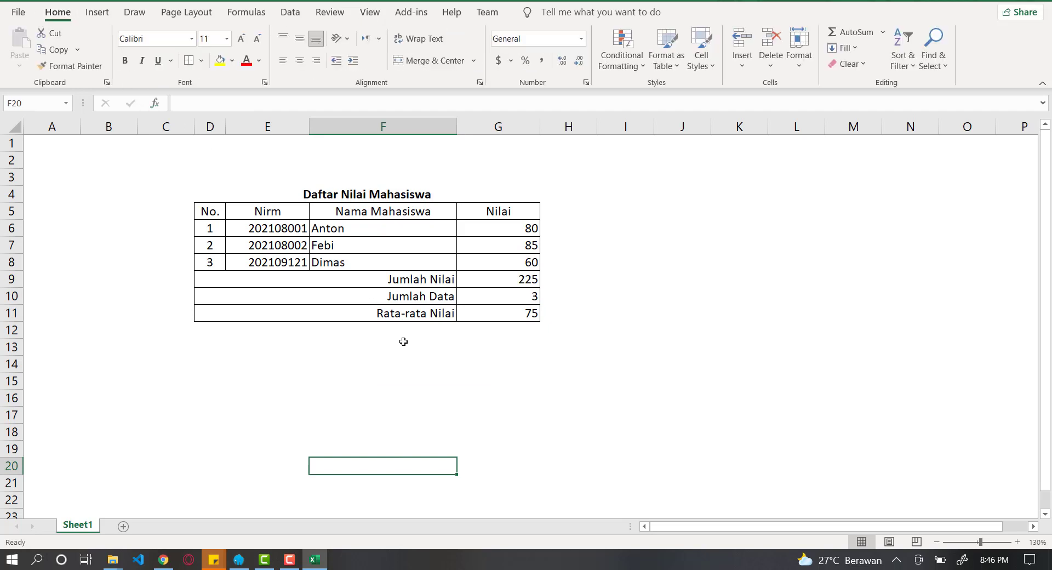
pyautogui.click(416, 283)
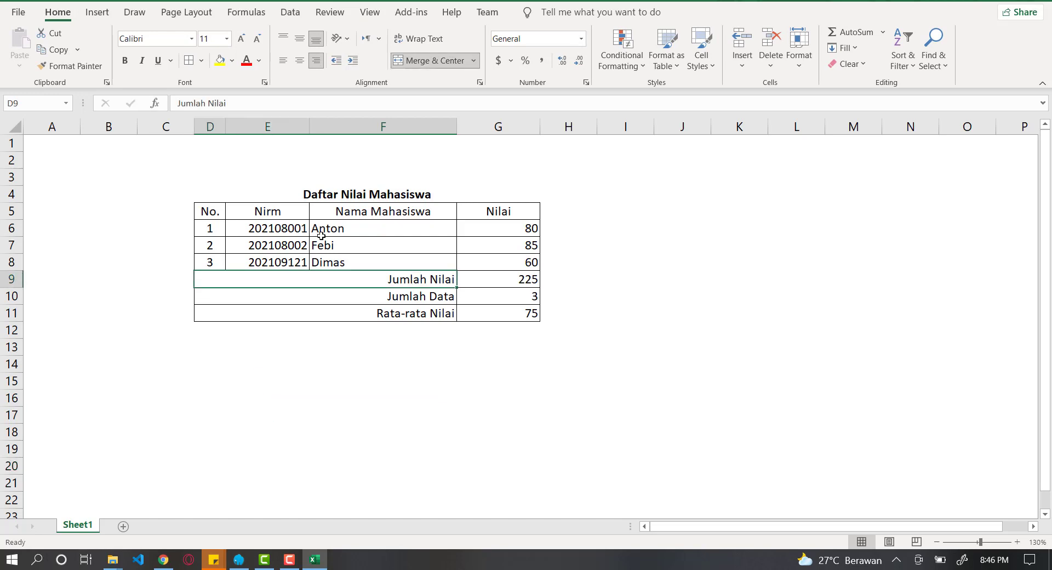
pyautogui.click(142, 61)
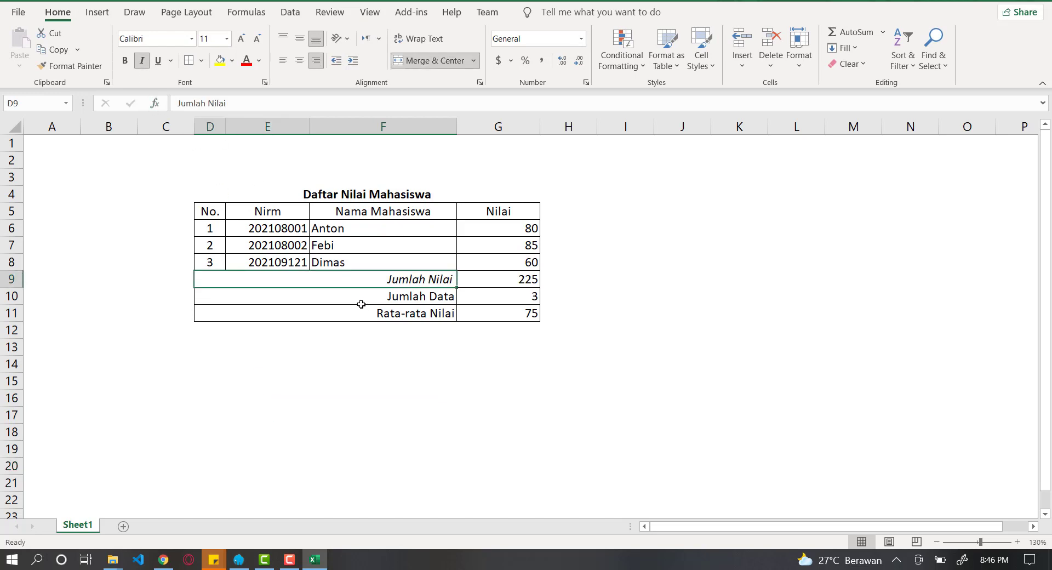
pyautogui.moveTo(361, 301); pyautogui.dragTo(357, 314)
pyautogui.click(141, 60)
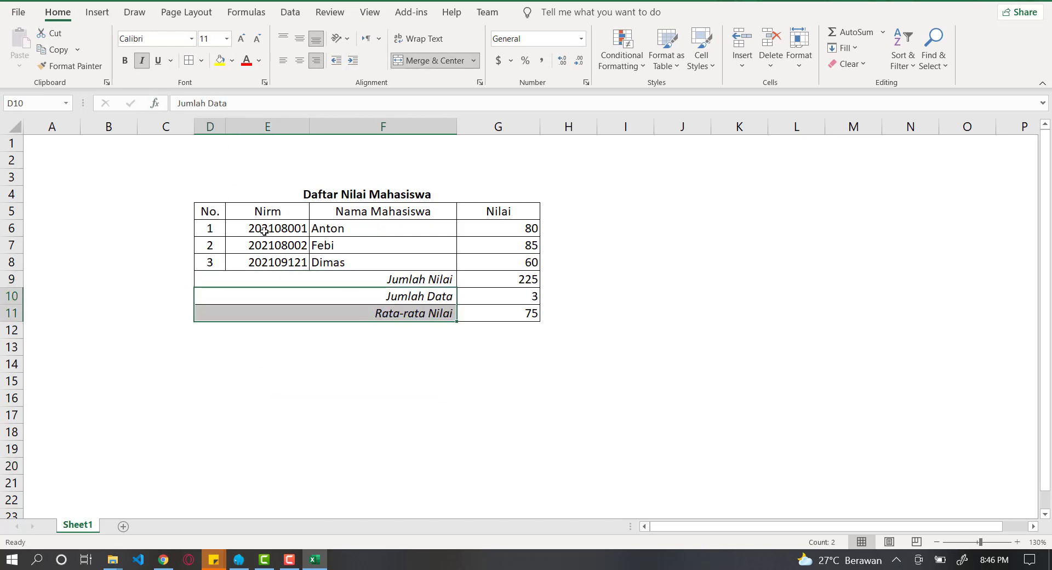
pyautogui.click(302, 278)
# Step: Change the font of the title "Daftar Nilai Mahasiswa" in row 4 to a decorative all-capitals serif typeface
pyautogui.click(387, 193)
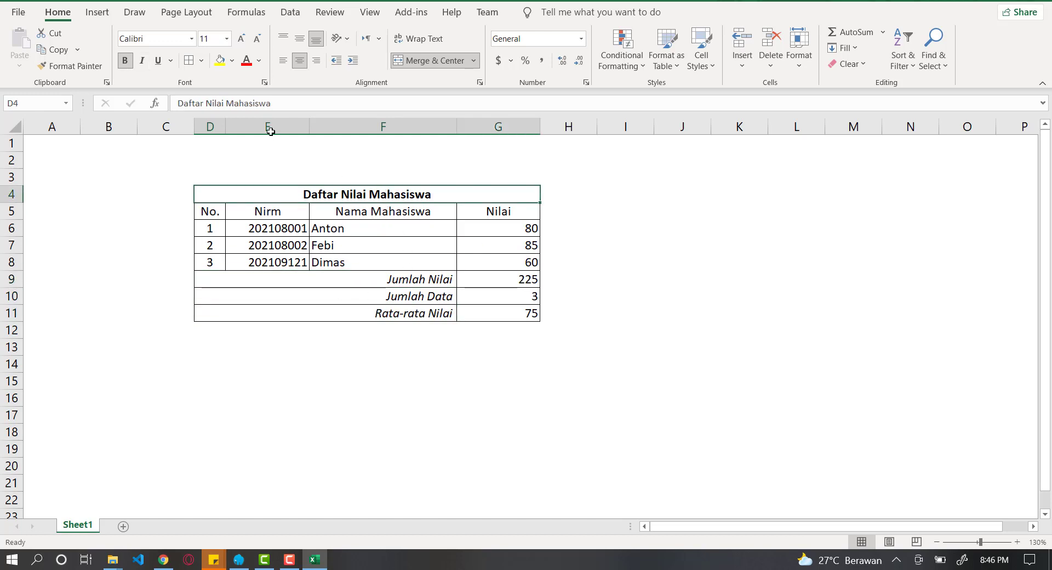
pyautogui.click(191, 38)
pyautogui.click(164, 106)
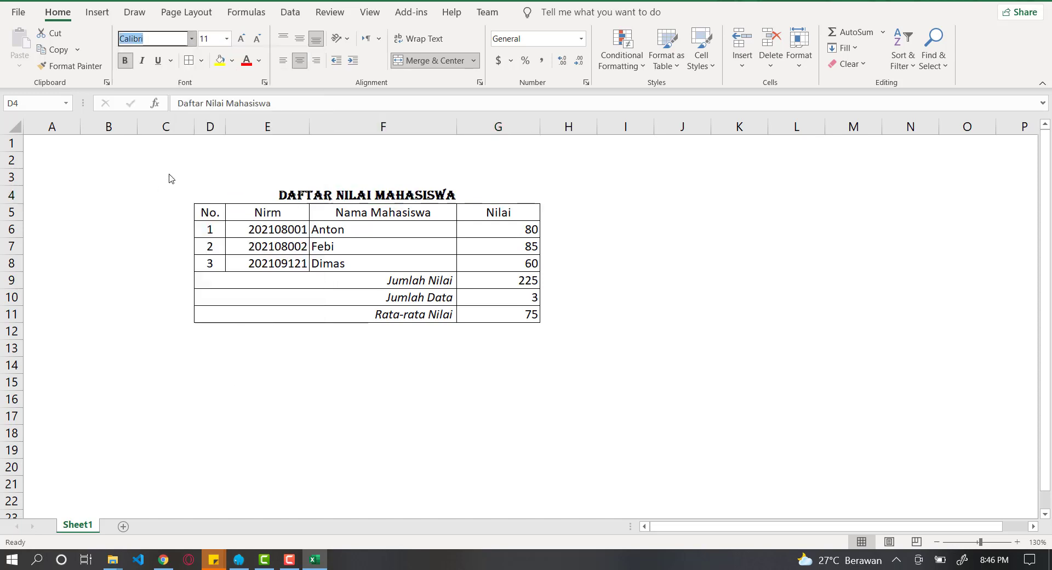
# Step: Set the font size of the title "Daftar Nilai Mahasiswa" in row 4 to 14
pyautogui.click(228, 39)
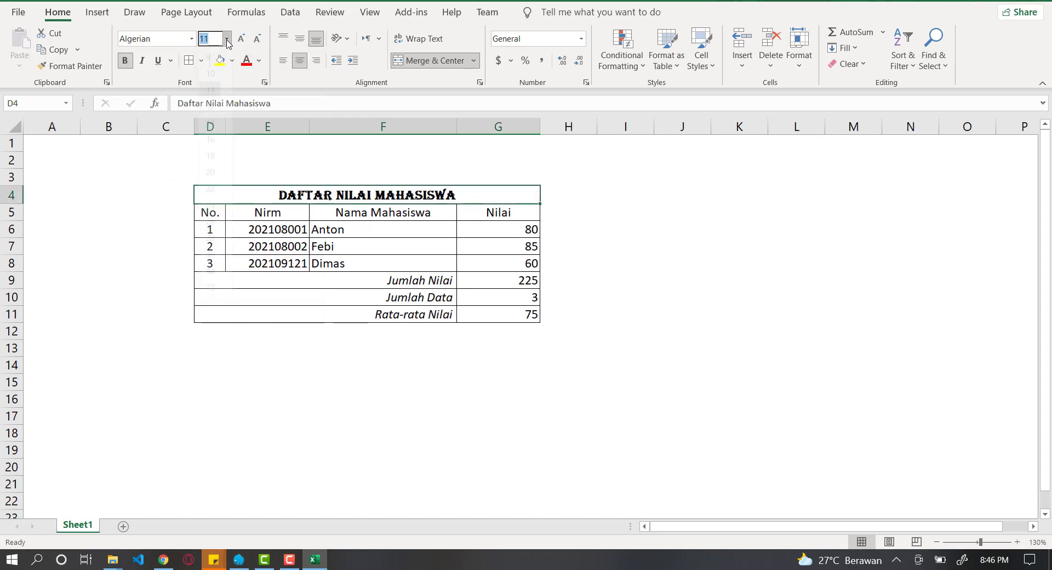
pyautogui.click(210, 133)
pyautogui.click(331, 432)
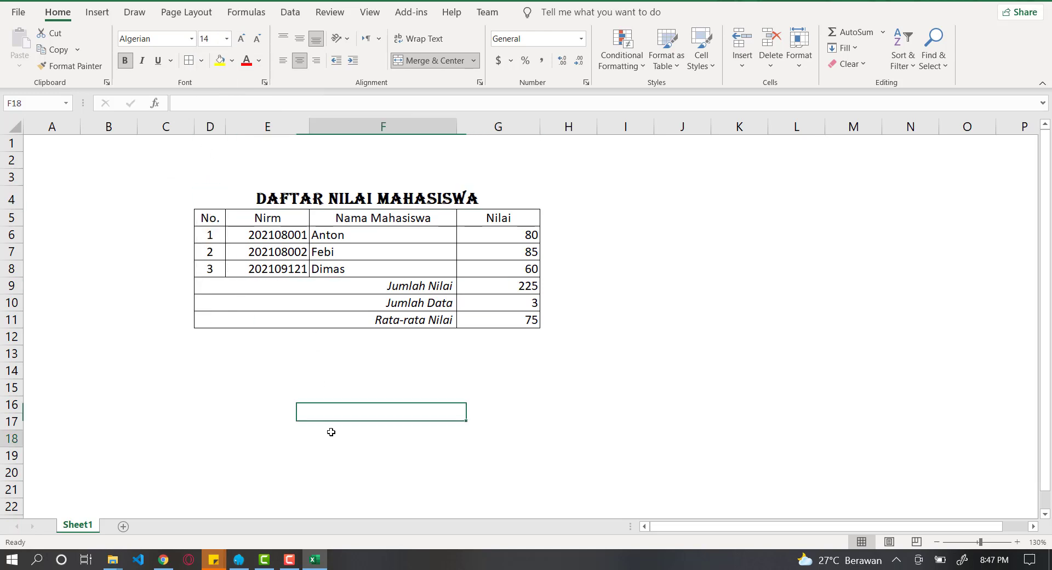
pyautogui.click(328, 202)
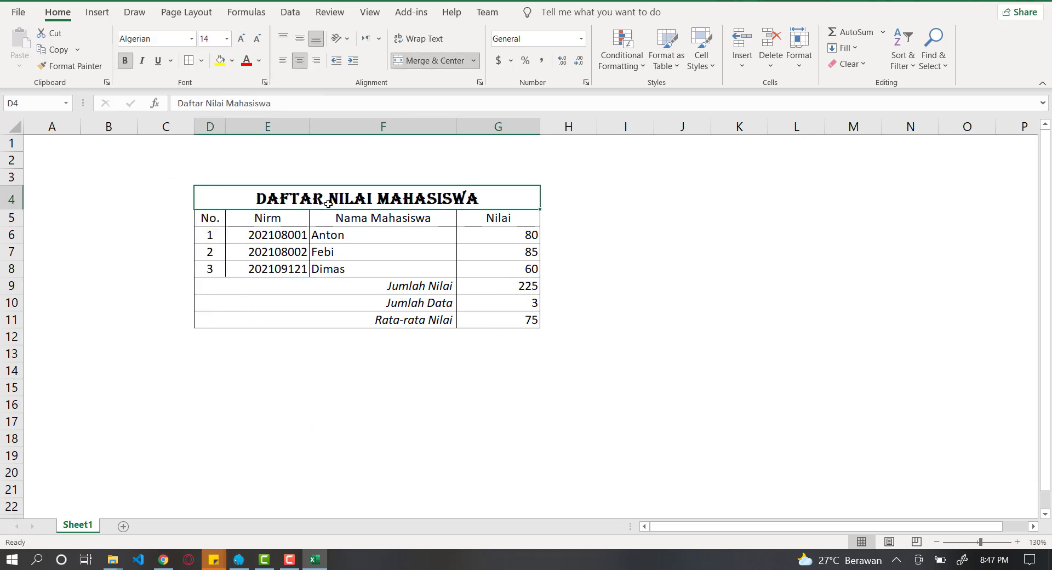
# Step: Insert an entire blank row above the table's header row to separate it from the title
pyautogui.click(327, 215)
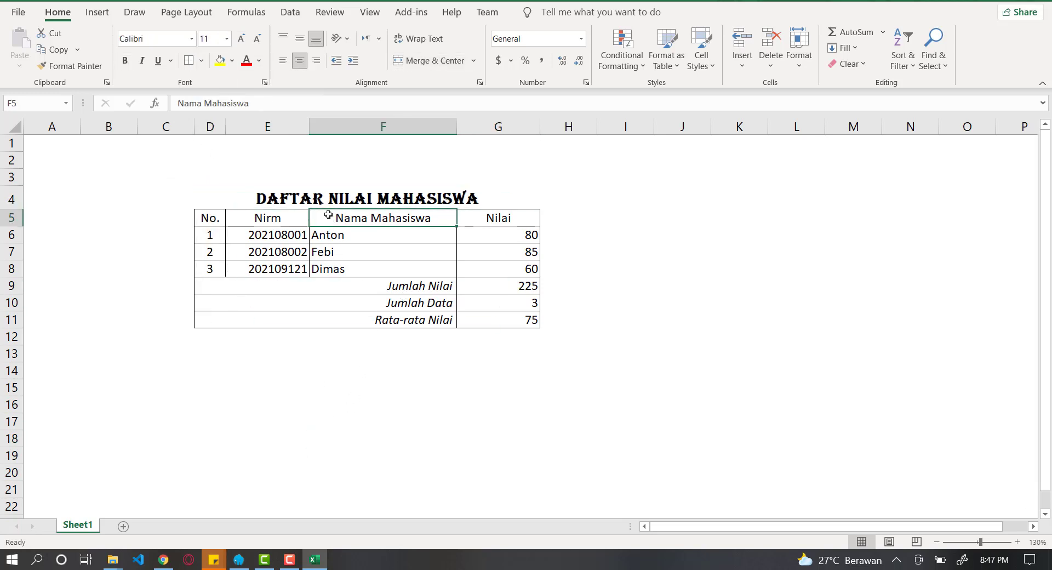
pyautogui.rightClick(295, 218)
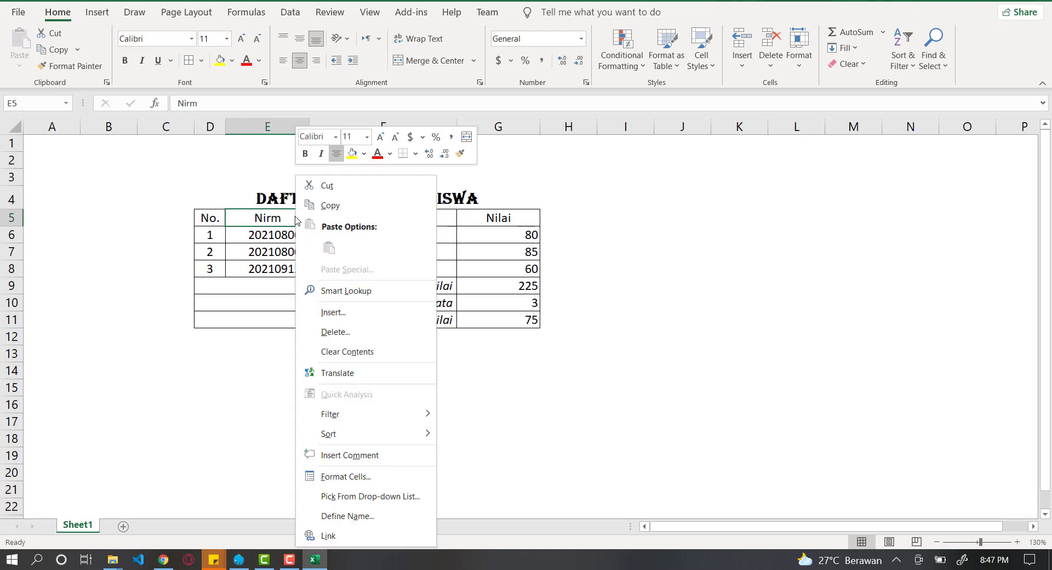
pyautogui.click(319, 313)
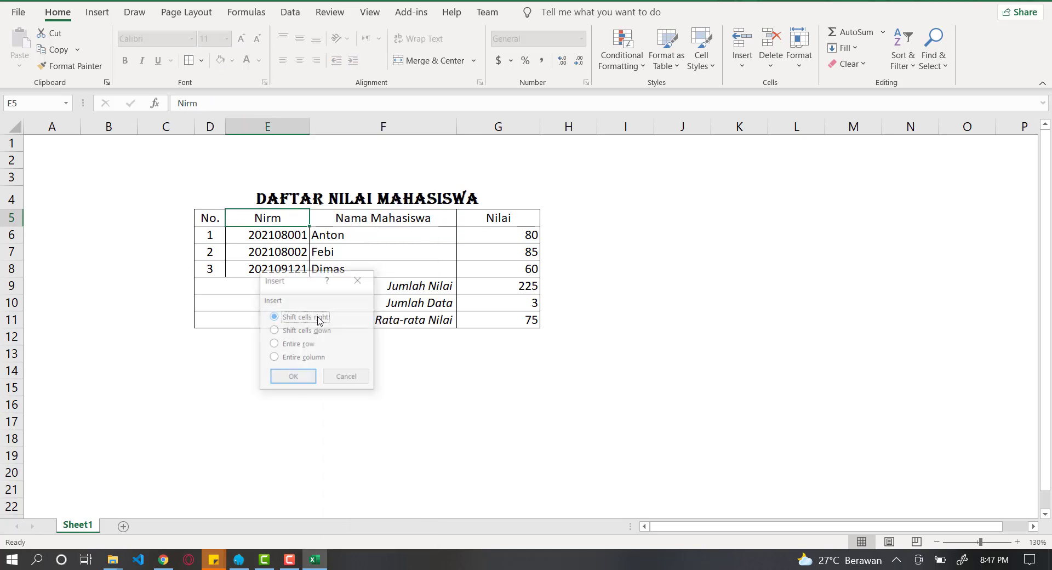
pyautogui.doubleClick(298, 346)
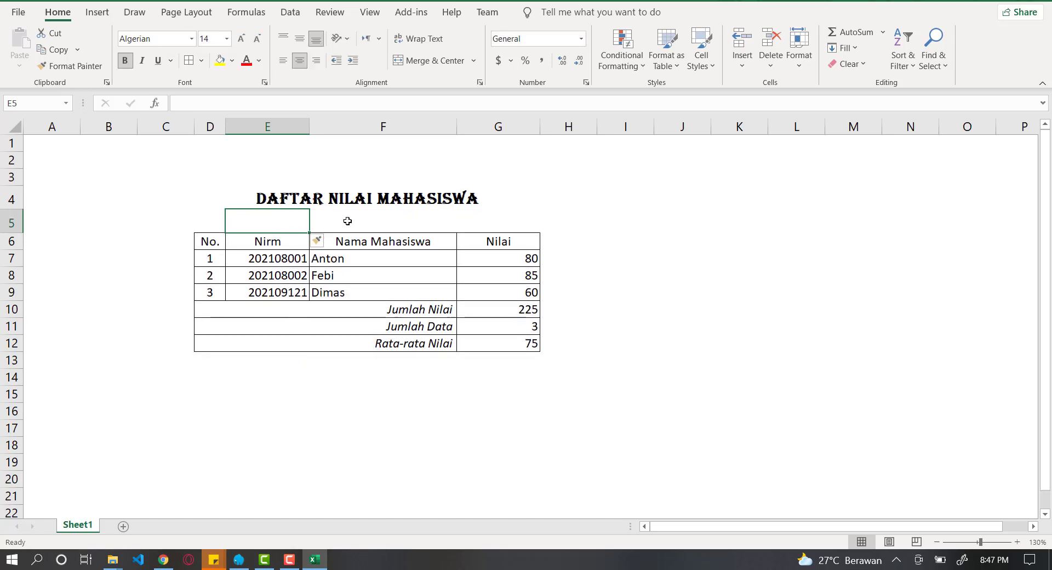
pyautogui.click(351, 225)
pyautogui.click(419, 307)
pyautogui.click(398, 225)
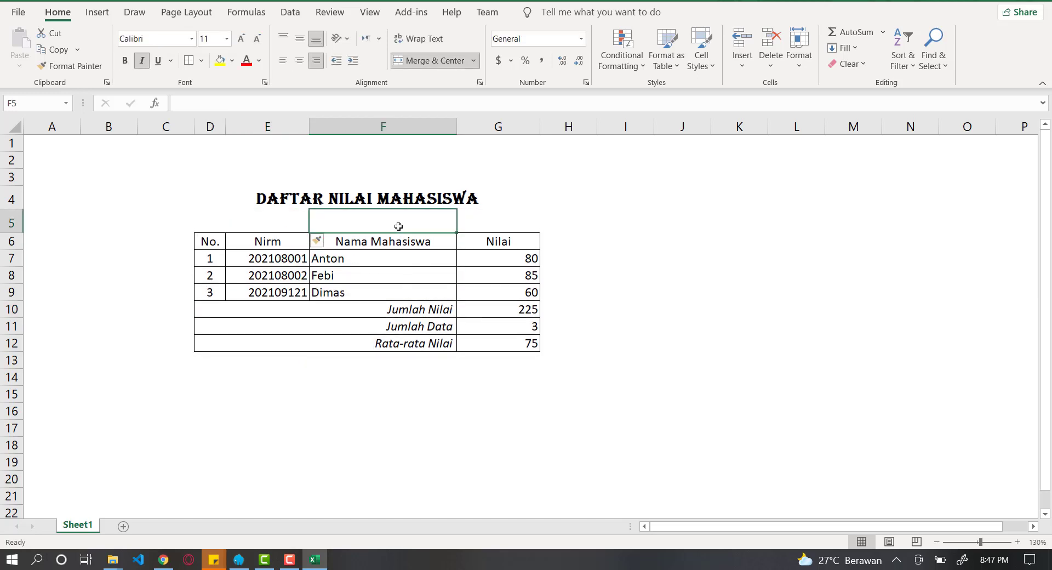
pyautogui.click(385, 261)
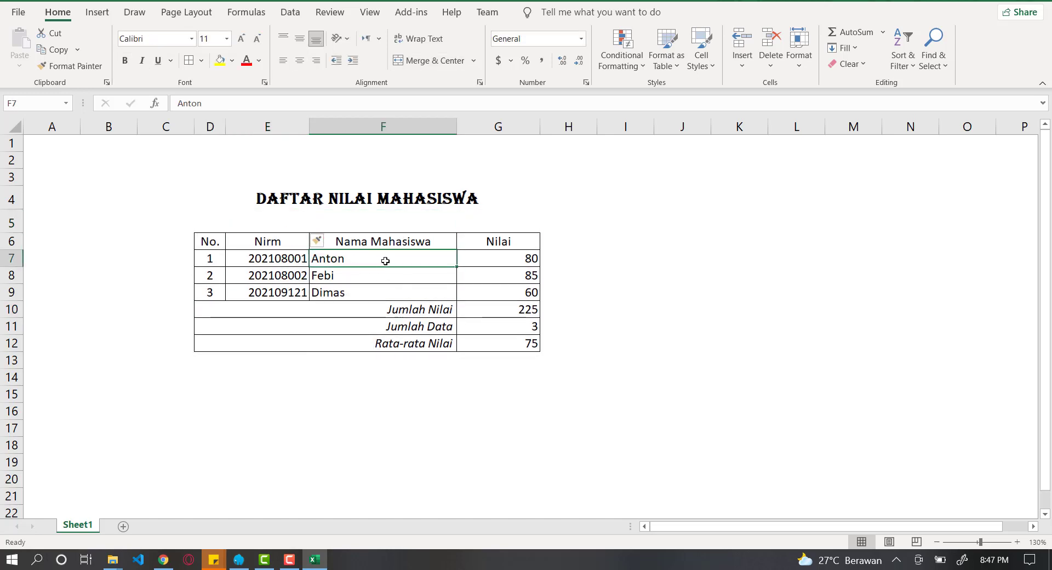
# Step: Insert a second entire row at row 5, between the title and the table header
pyautogui.click(403, 225)
pyautogui.rightClick(403, 226)
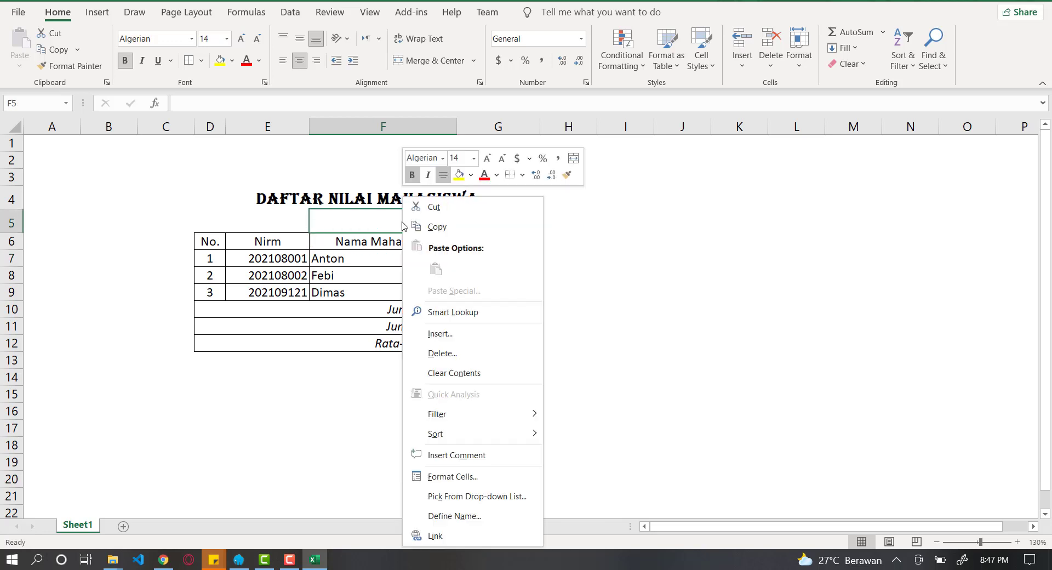
pyautogui.click(434, 332)
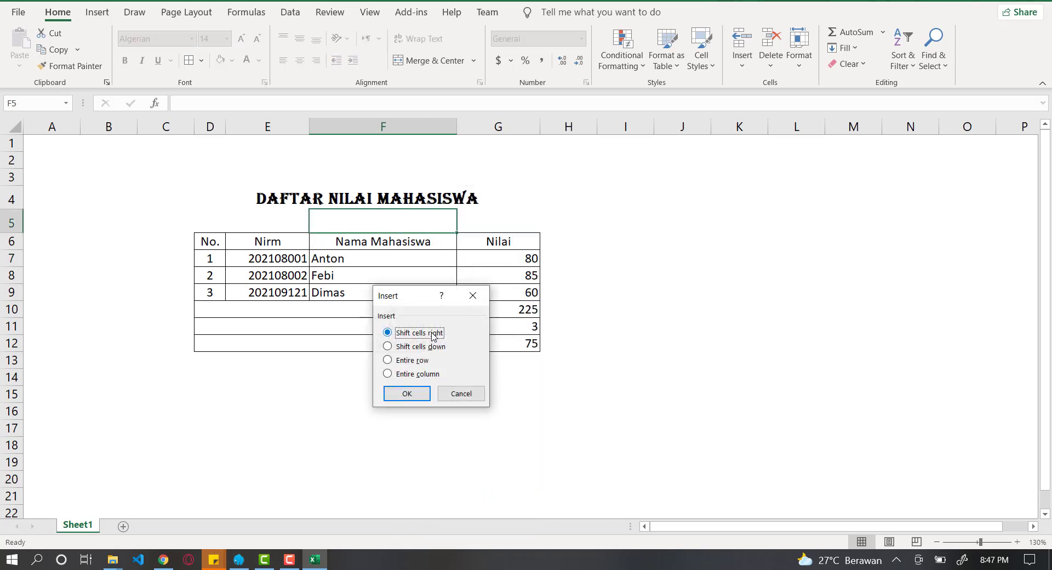
pyautogui.click(417, 360)
pyautogui.press('Return')
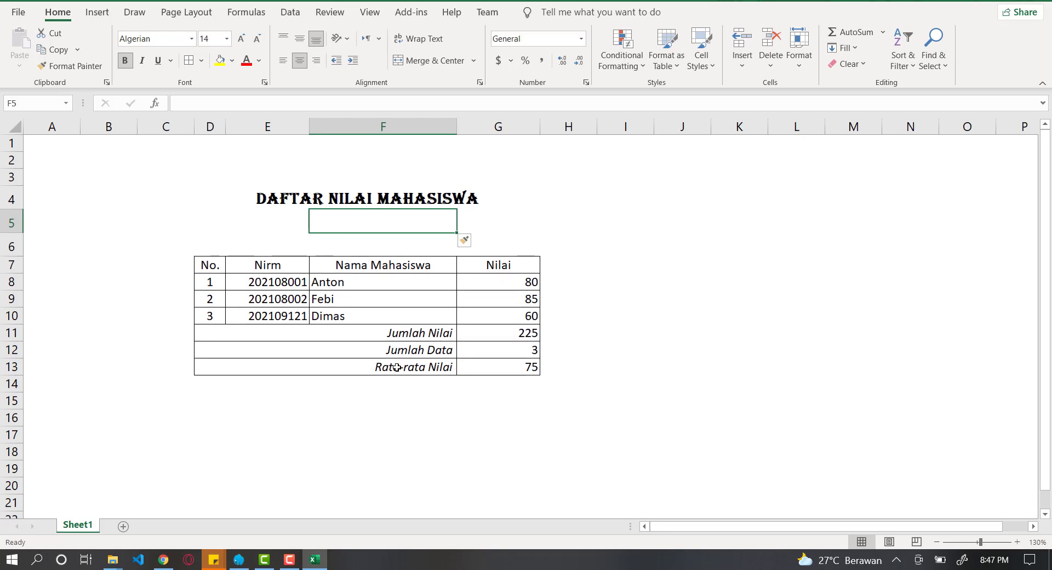
pyautogui.click(380, 367)
pyautogui.click(373, 318)
pyautogui.click(585, 278)
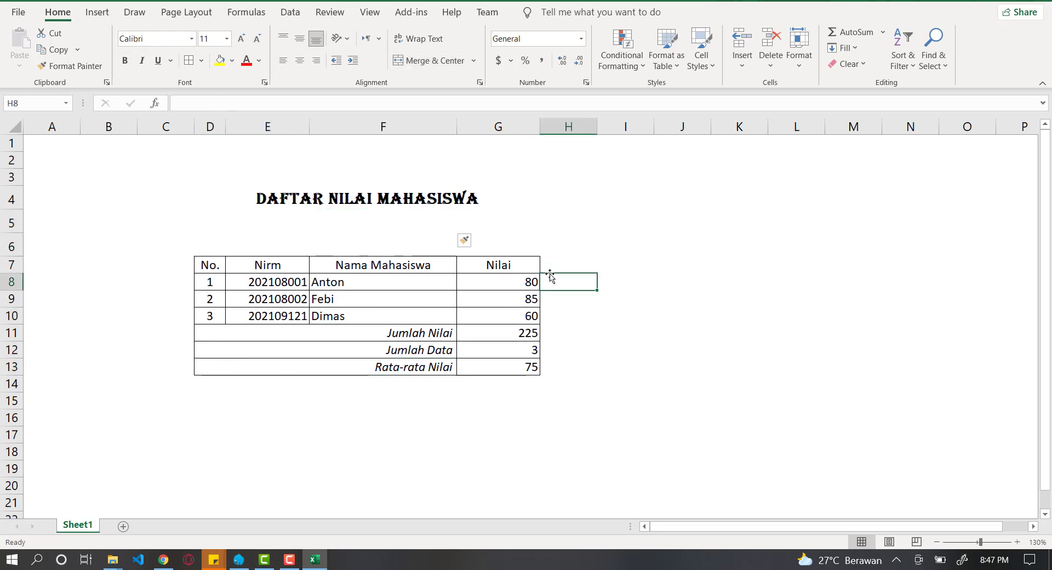
# Step: Try inserting an entire column before the "Nama Mahasiswa" column and undo the insertion
pyautogui.click(410, 263)
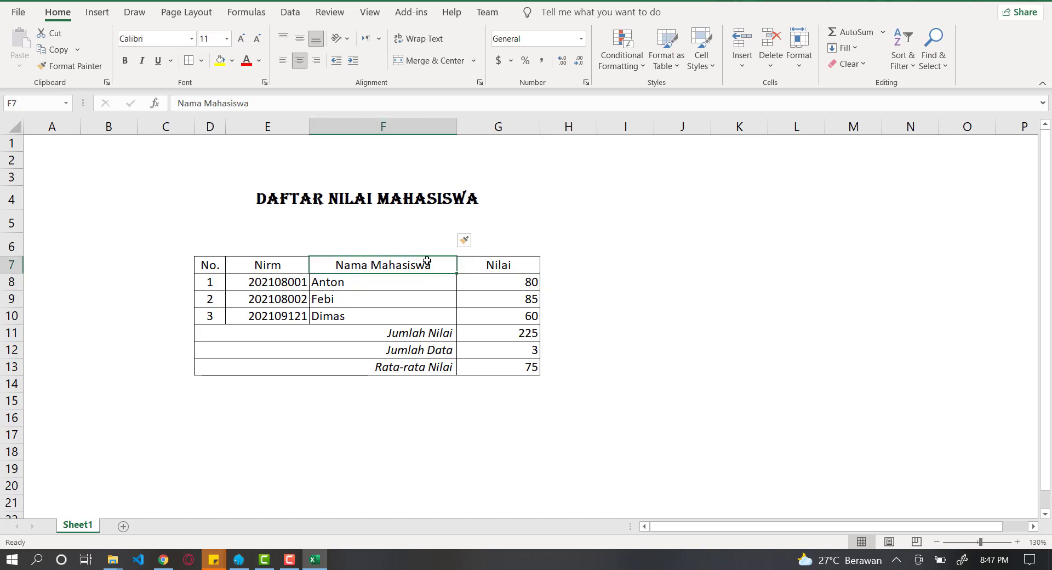
pyautogui.click(477, 267)
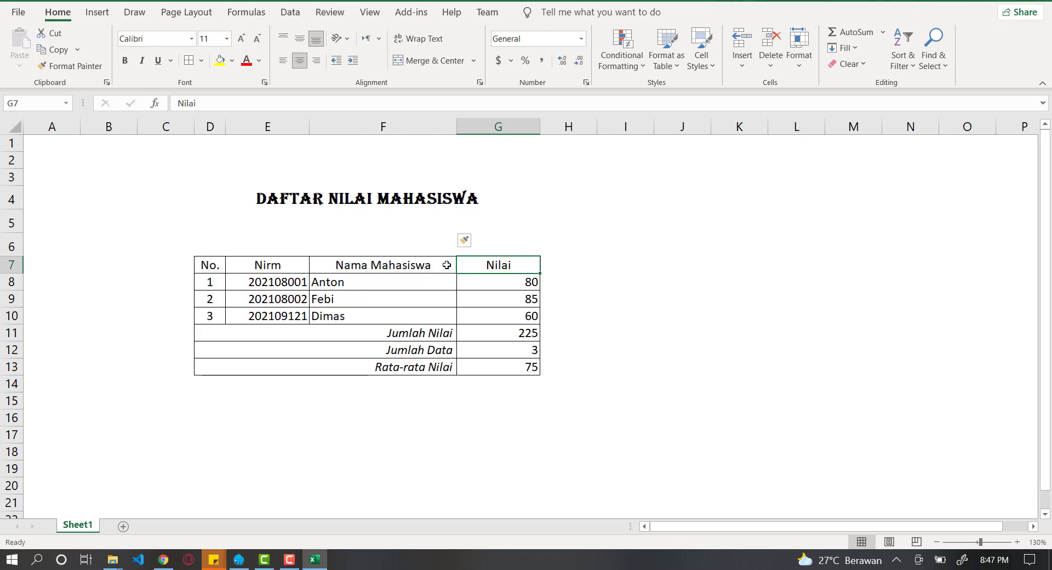
pyautogui.click(417, 267)
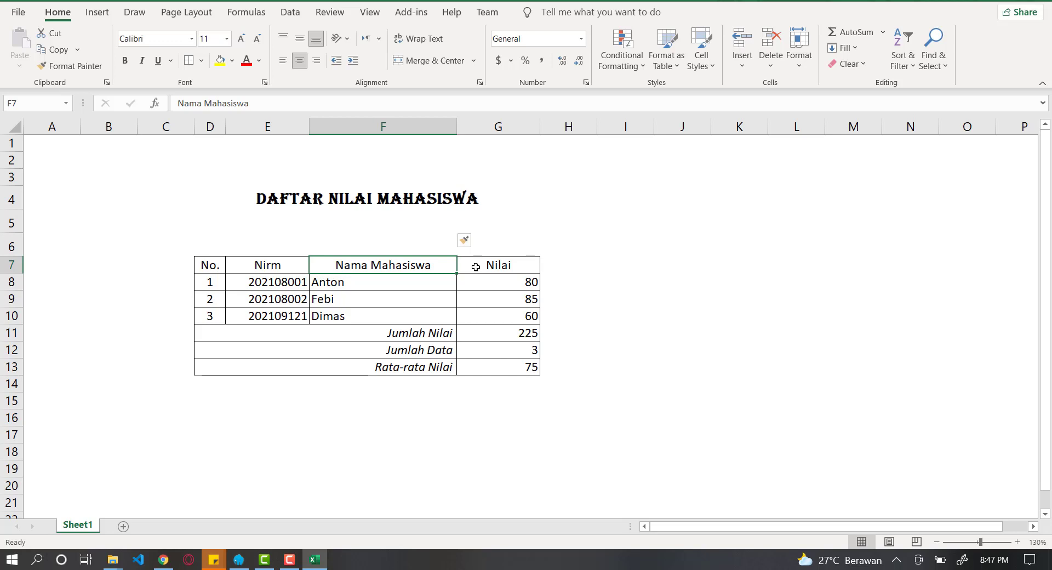
pyautogui.rightClick(439, 267)
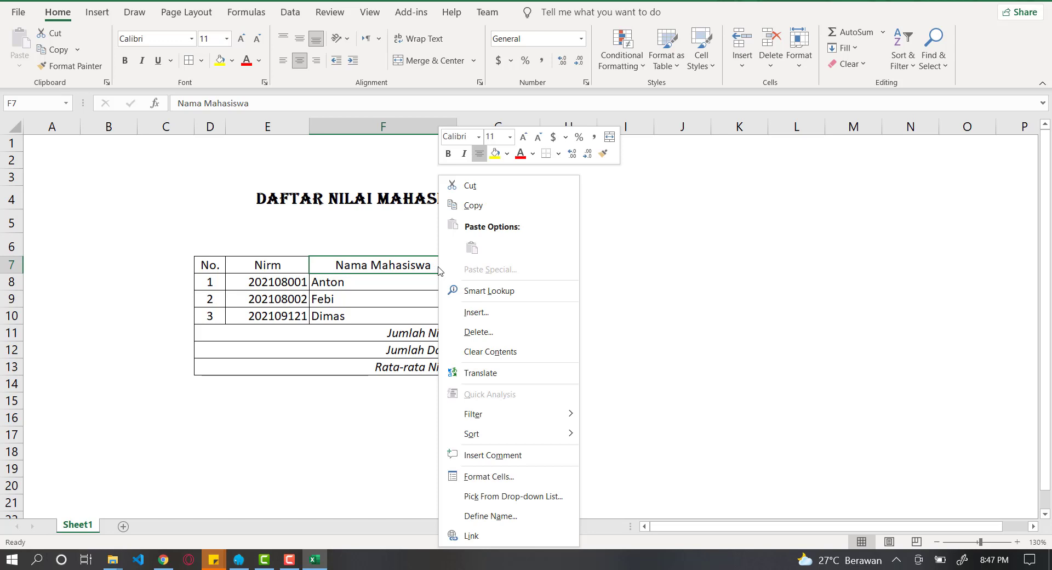
pyautogui.click(458, 313)
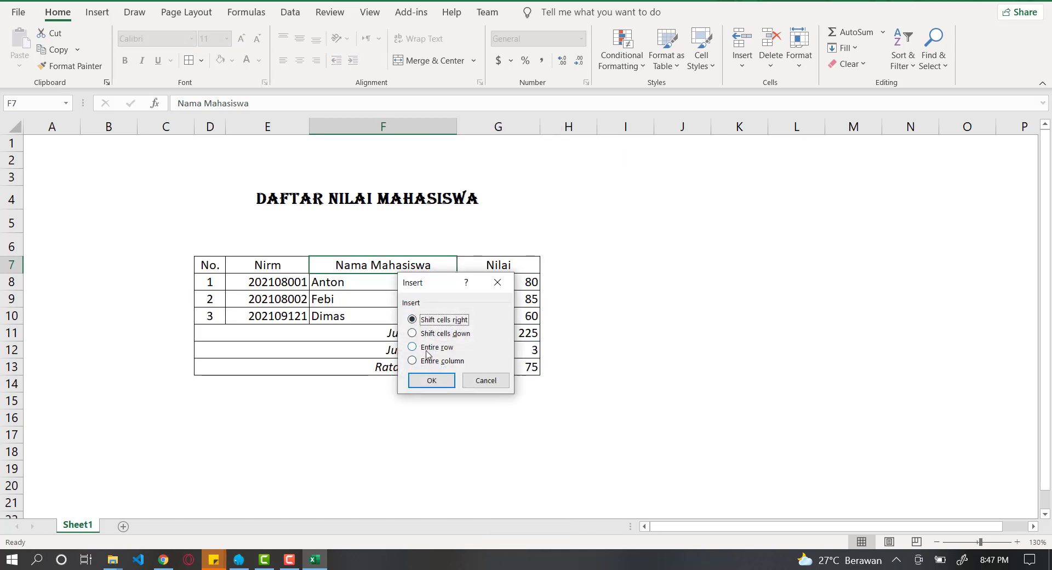
pyautogui.click(428, 362)
pyautogui.press('Return')
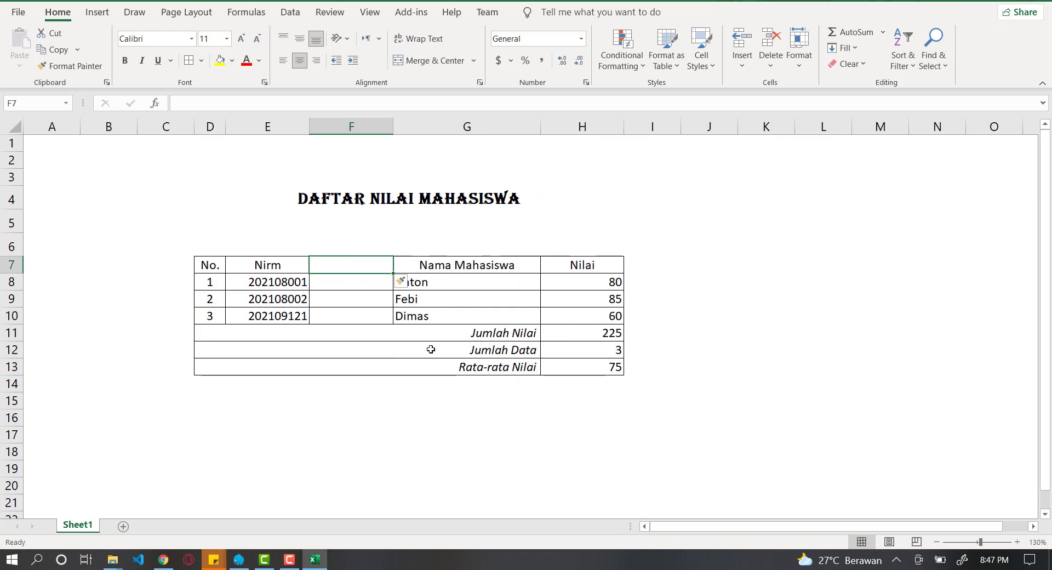
pyautogui.hotkey('ctrl', 'z')
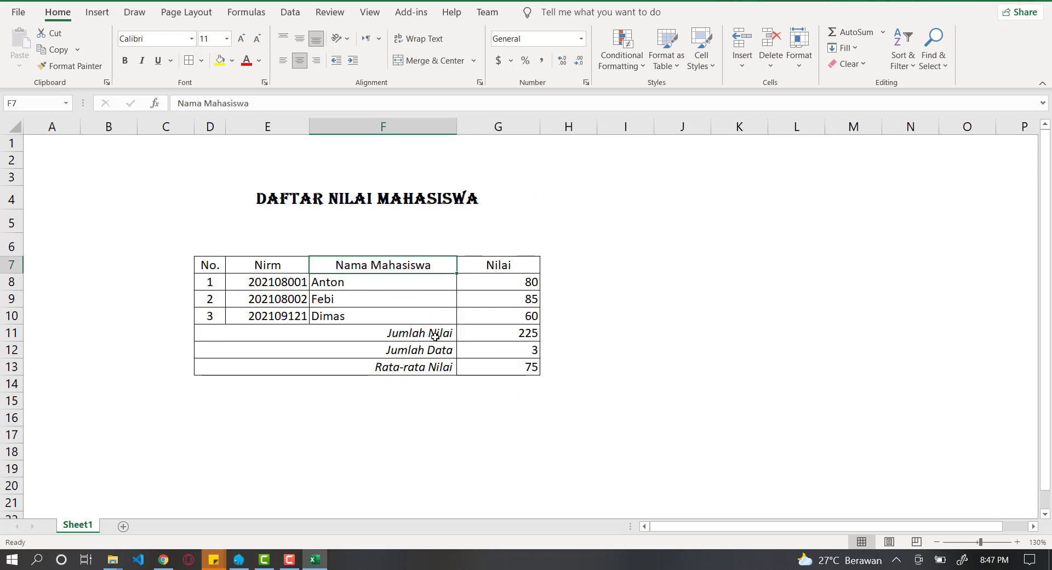
# Step: Insert an entire column between the "Nama Mahasiswa" and "Nilai" columns
pyautogui.moveTo(438, 279); pyautogui.dragTo(450, 266)
pyautogui.click(489, 268)
pyautogui.rightClick(481, 265)
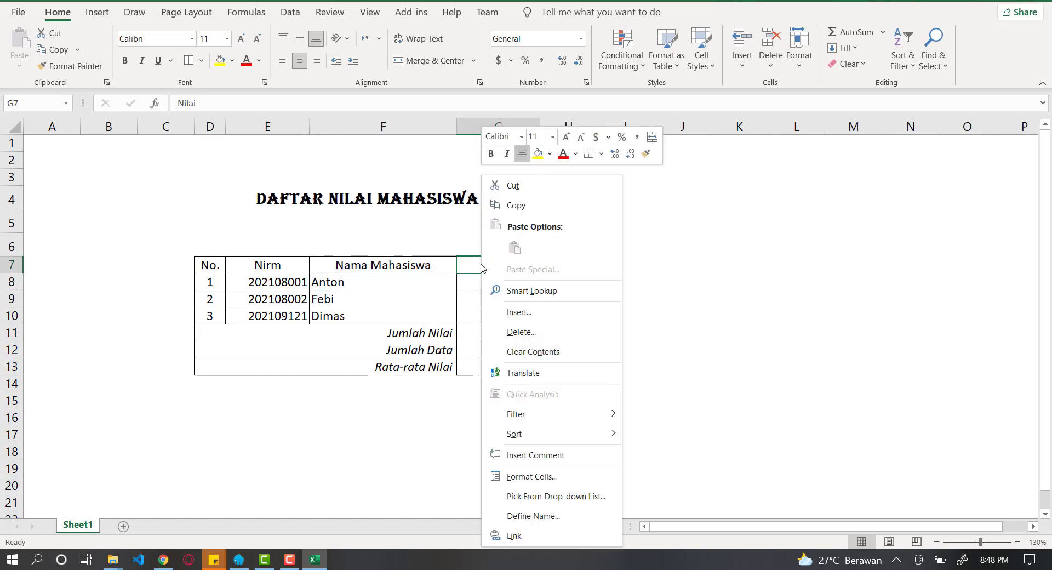
pyautogui.click(505, 315)
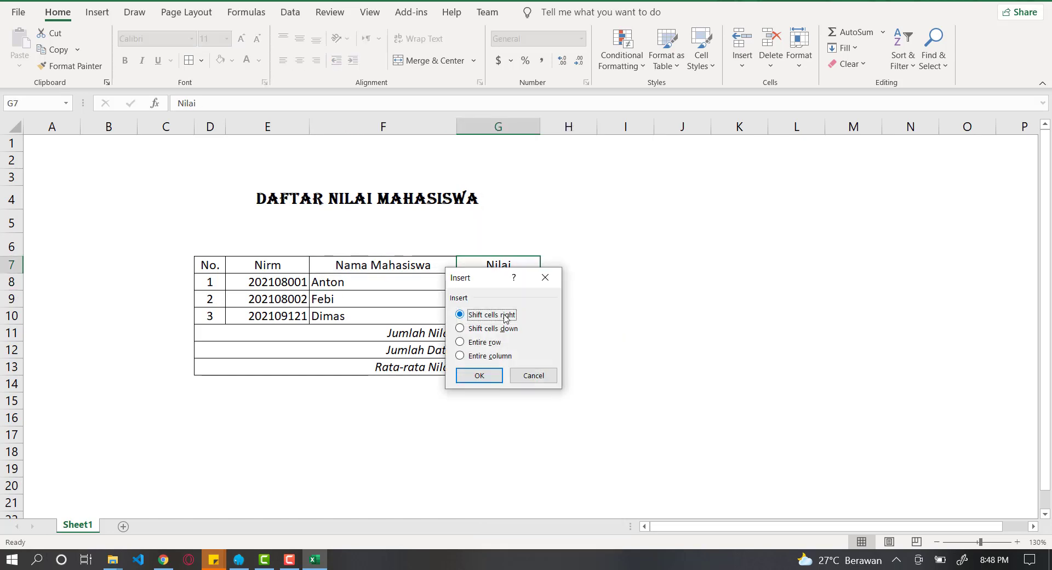
pyautogui.click(487, 359)
pyautogui.click(480, 376)
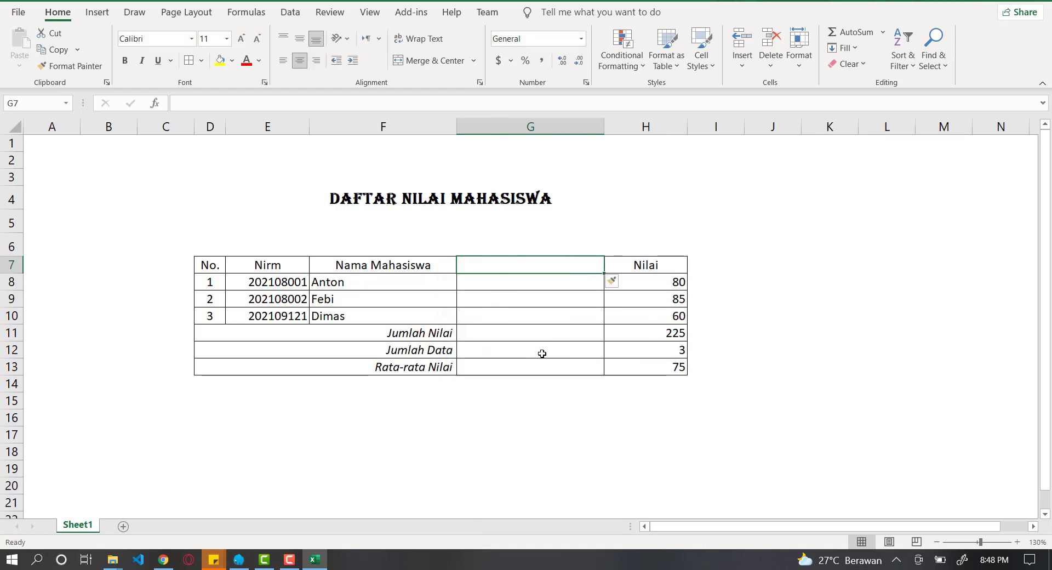
# Step: Head the new column G "Alamat" and fill its three student rows with Makale, Rantepao and Palopo
pyautogui.write('Alama')
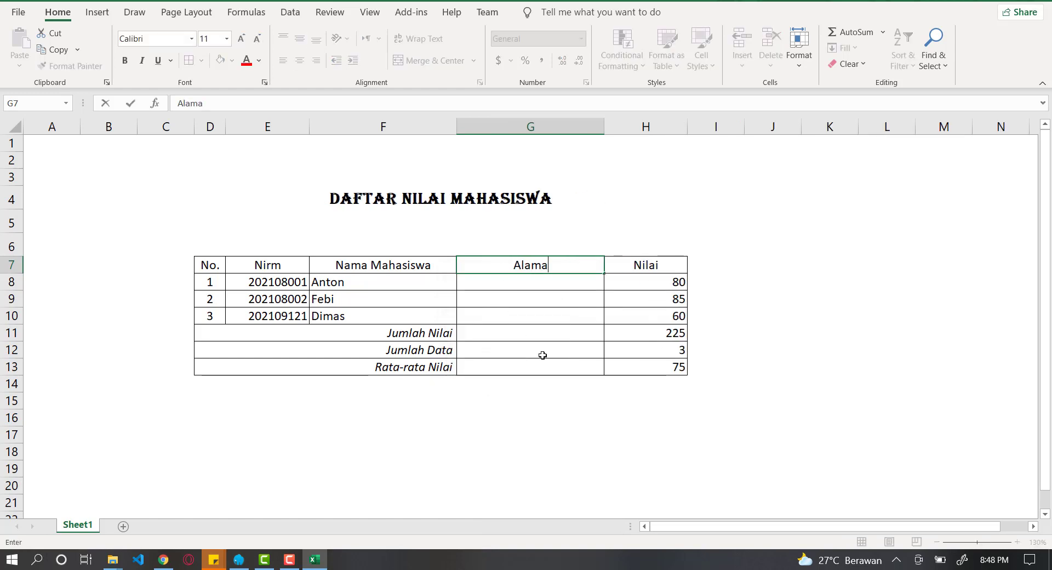
pyautogui.write('t')
pyautogui.press('Return')
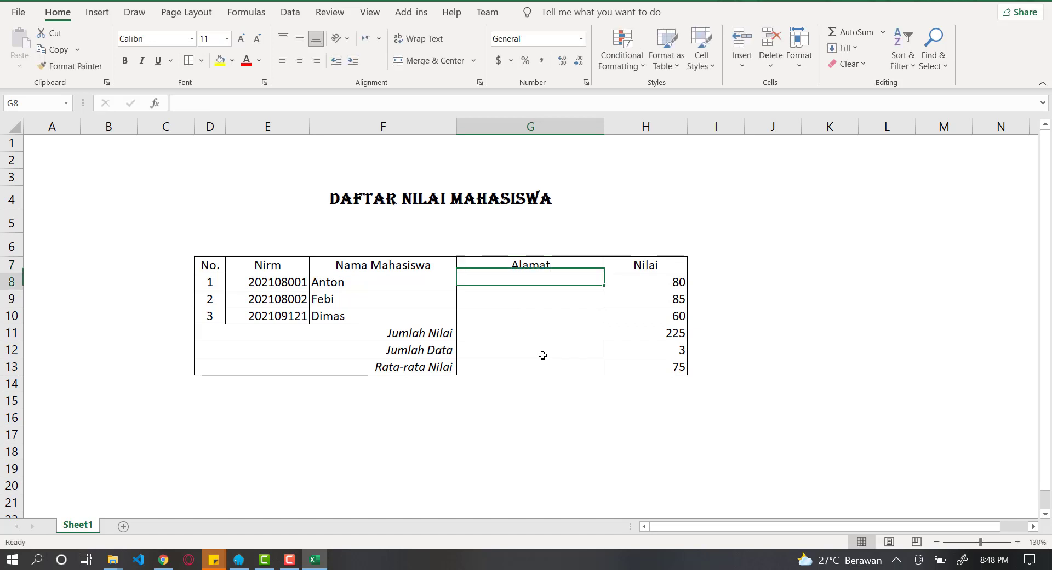
pyautogui.write('Makale')
pyautogui.press('Return')
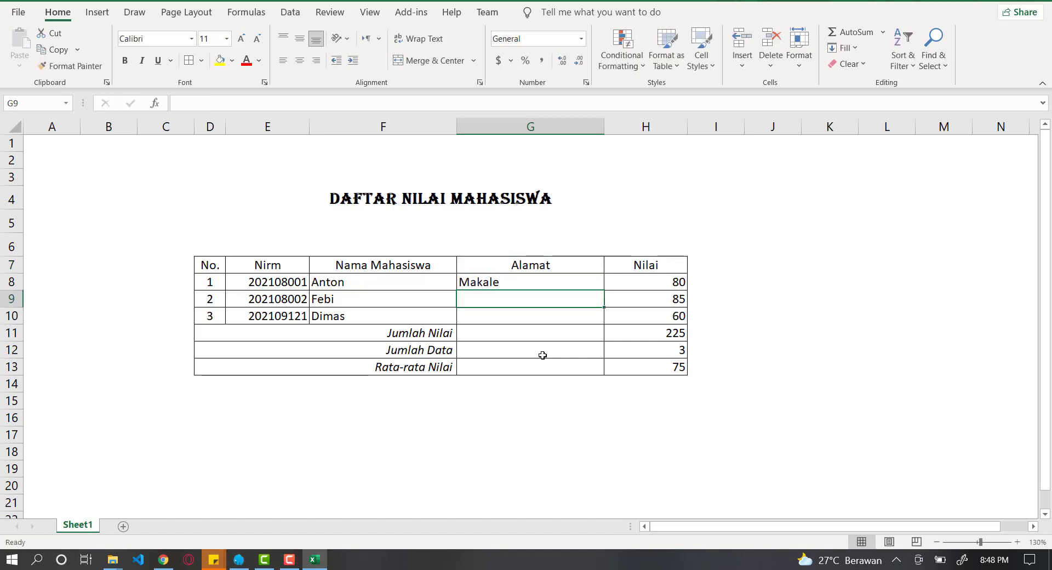
pyautogui.write('Rantepao')
pyautogui.press('Return')
pyautogui.write('Palopo')
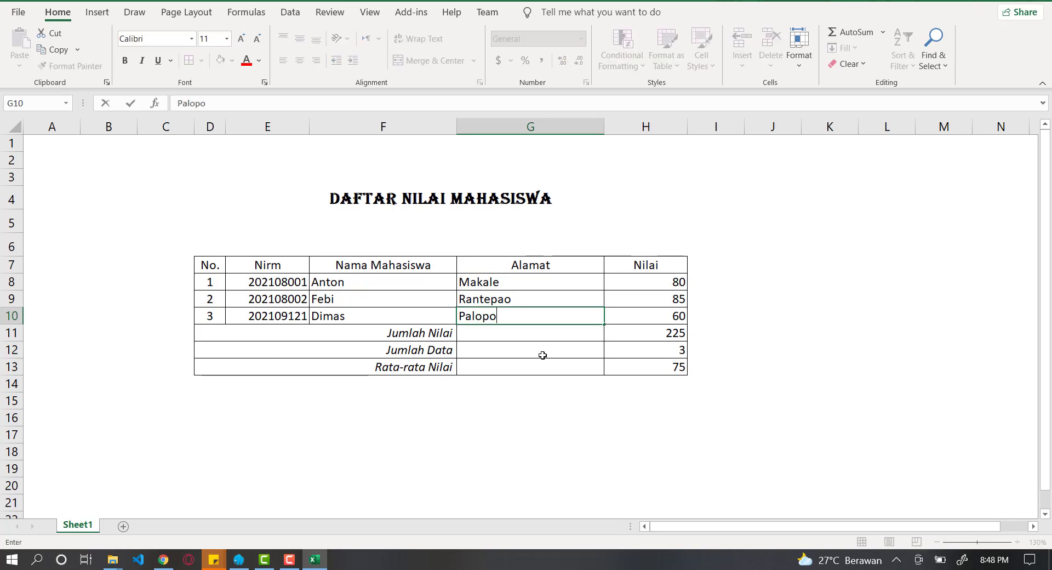
pyautogui.press('Return')
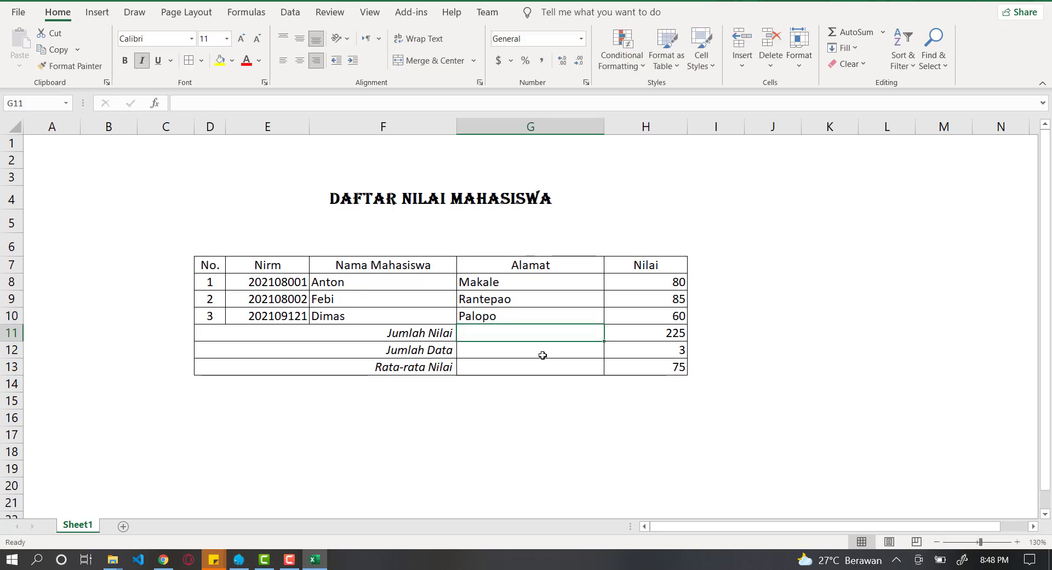
# Step: Merge the "Jumlah Nilai" label with the new column's cell across D11:G11 and align it right
pyautogui.click(381, 332)
pyautogui.click(665, 333)
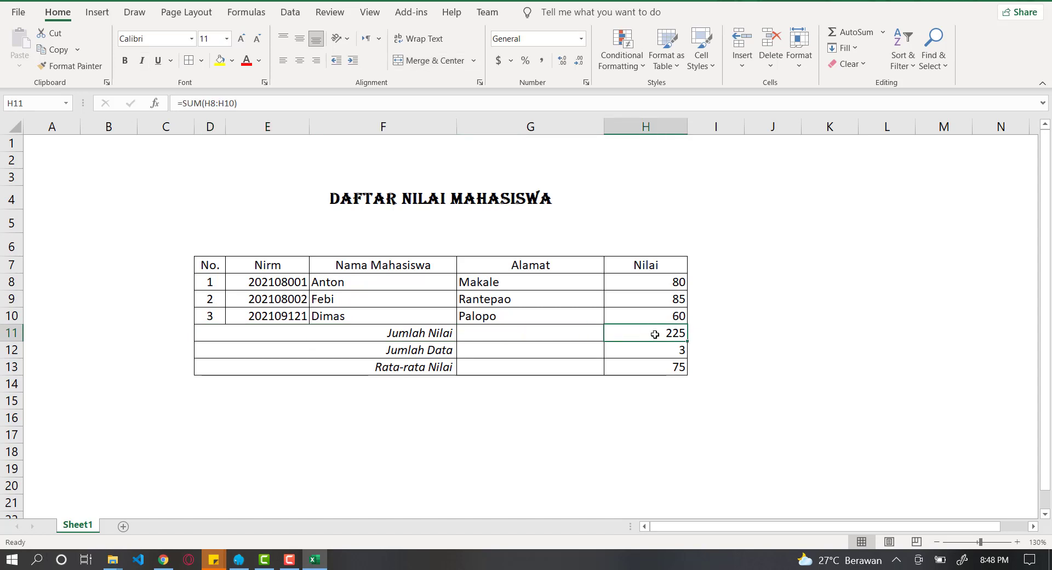
pyautogui.click(645, 345)
pyautogui.click(651, 365)
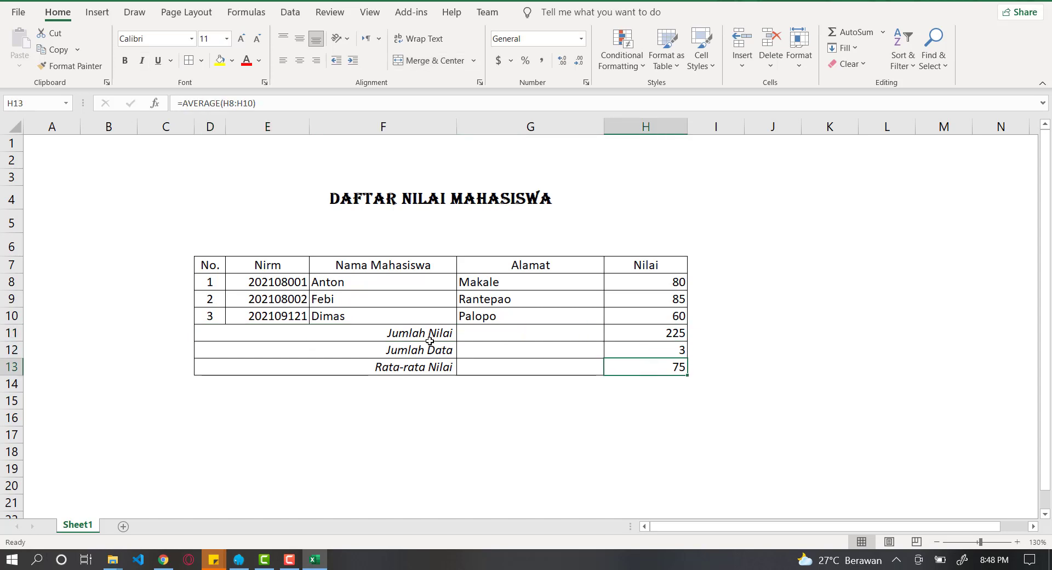
pyautogui.moveTo(418, 332); pyautogui.dragTo(467, 332)
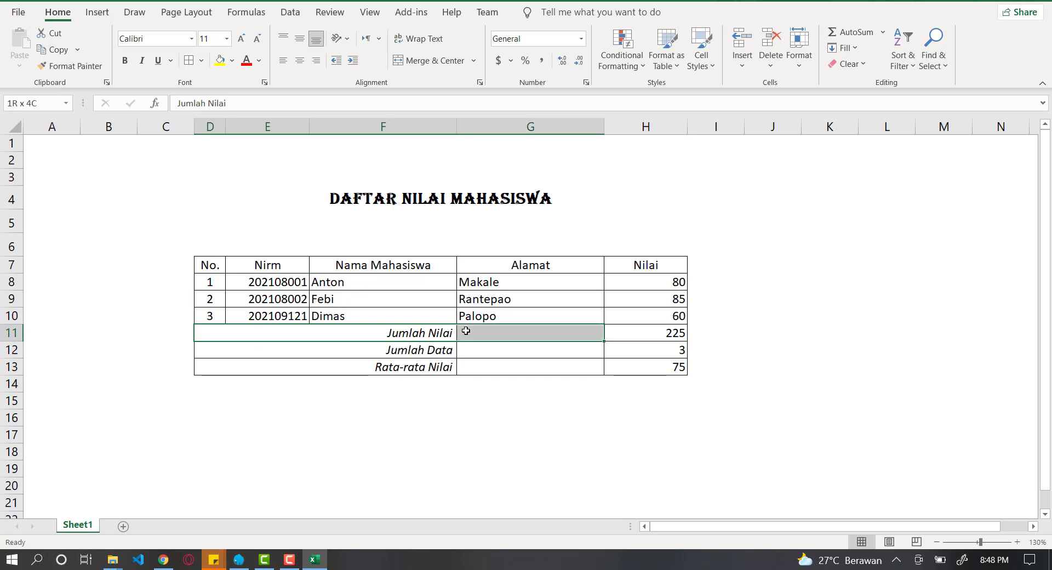
pyautogui.click(427, 60)
pyautogui.click(428, 61)
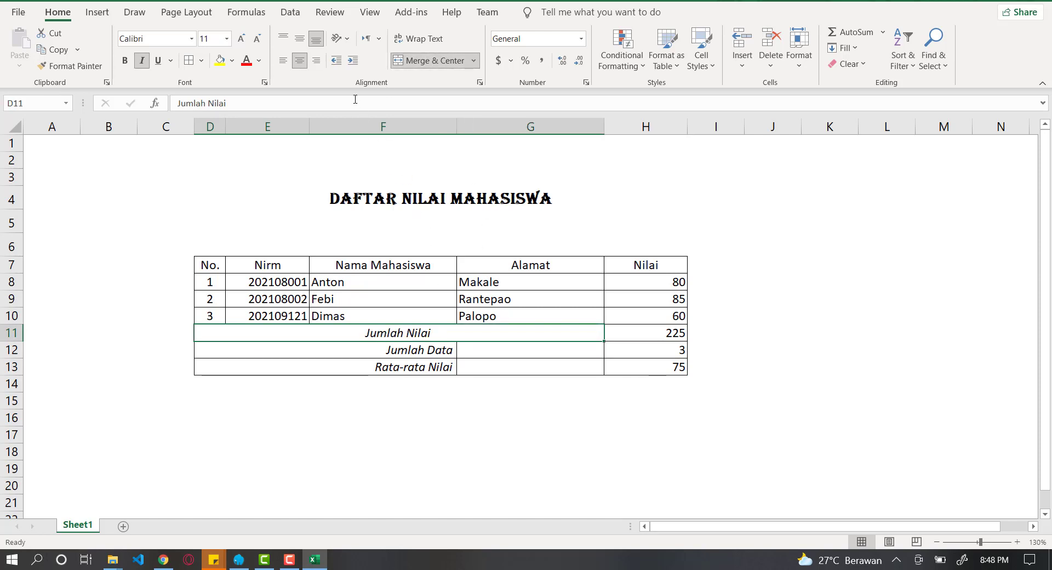
pyautogui.click(317, 61)
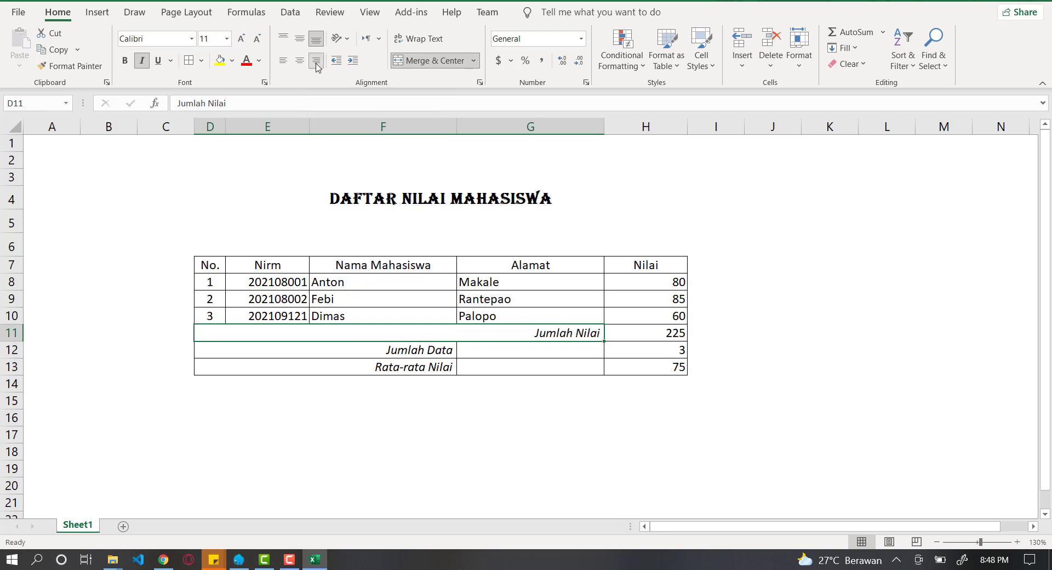
# Step: Merge the "Jumlah Data" label with the empty cell beside it across D12:G12 and align it right
pyautogui.moveTo(440, 351); pyautogui.dragTo(476, 346)
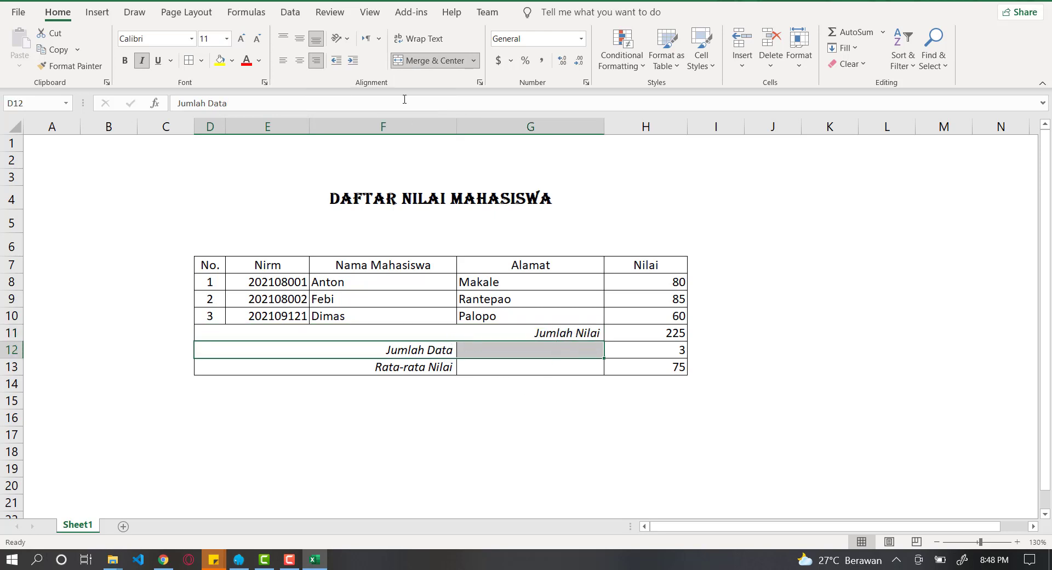
pyautogui.click(409, 60)
pyautogui.click(408, 61)
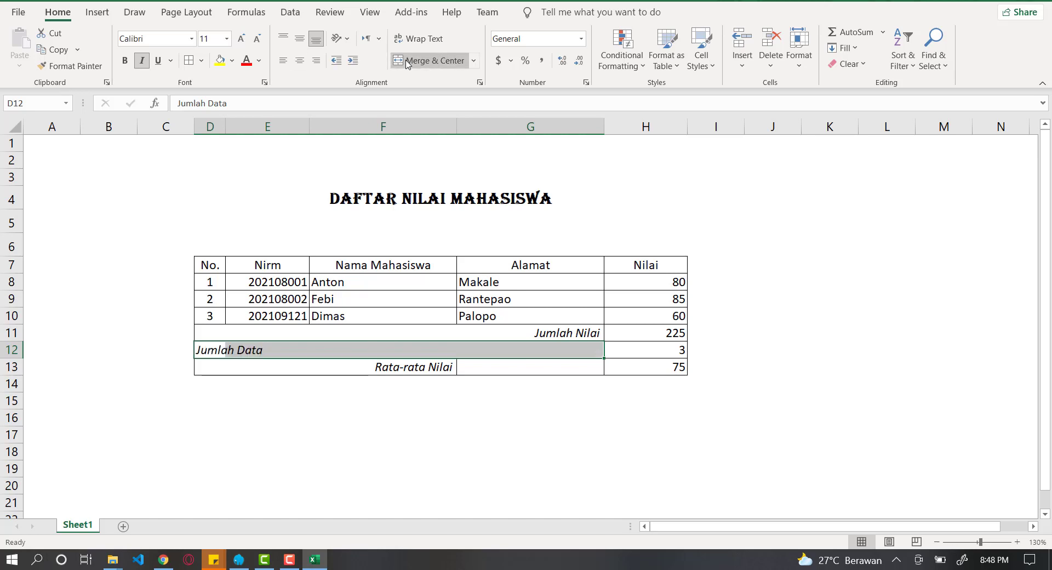
pyautogui.click(408, 61)
pyautogui.click(316, 61)
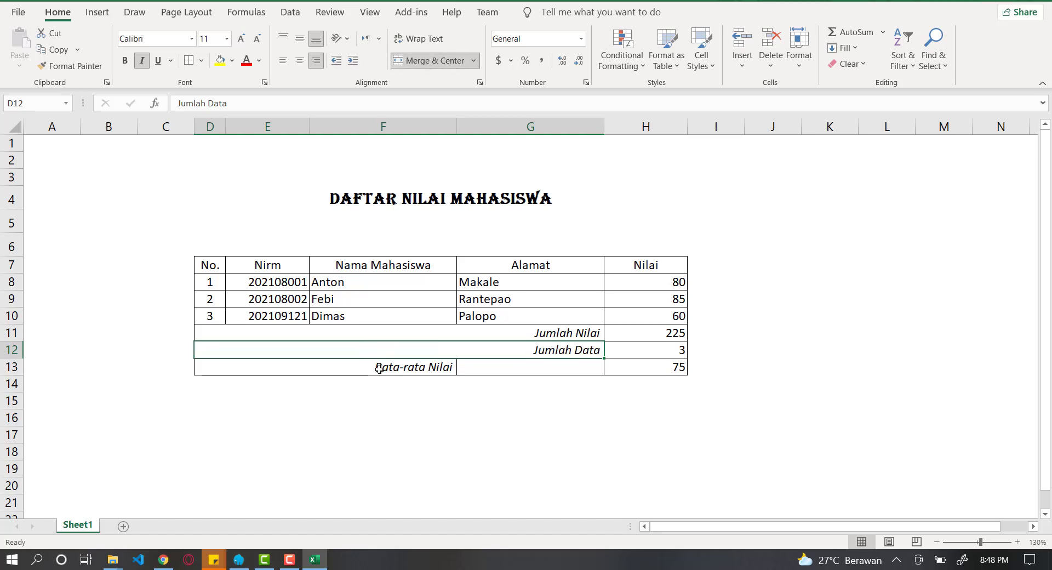
# Step: Merge the "Rata-rata Nilai" label across D13:G13 and align it right
pyautogui.moveTo(380, 364); pyautogui.dragTo(484, 366)
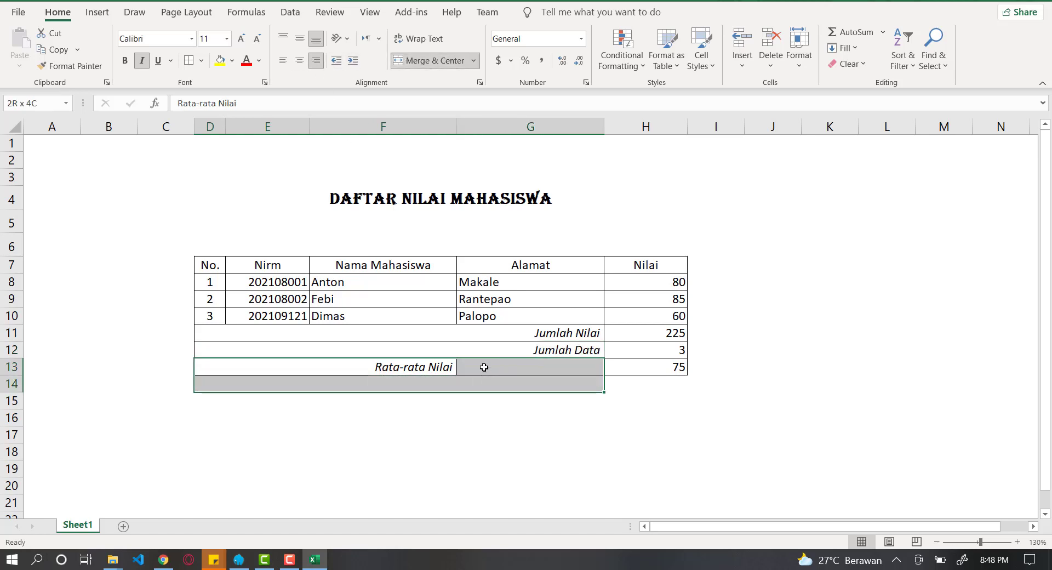
pyautogui.click(409, 61)
pyautogui.click(408, 61)
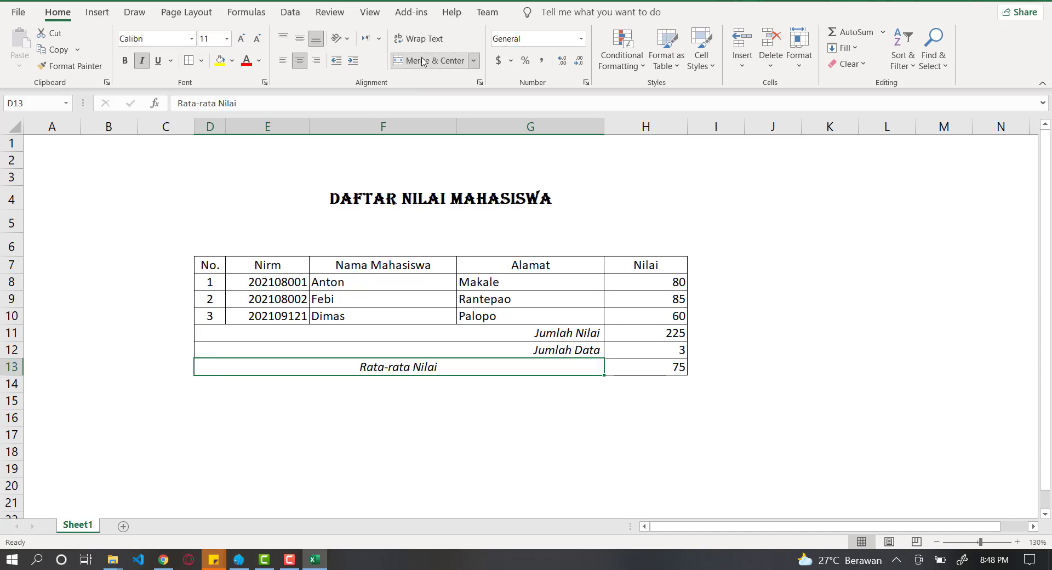
pyautogui.click(316, 61)
pyautogui.click(535, 414)
pyautogui.click(824, 354)
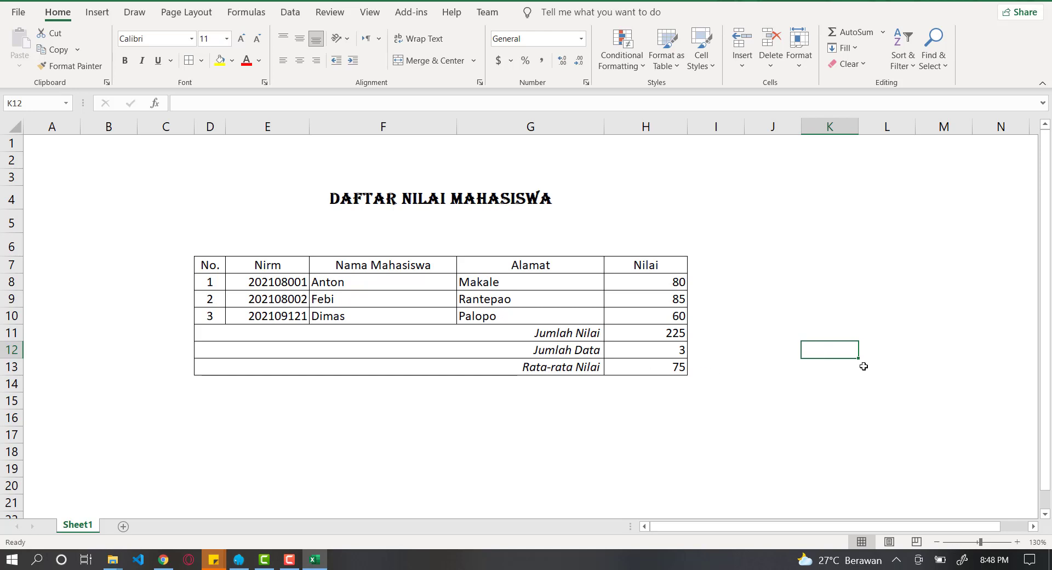
# Step: Inspect the formulas behind the "Jumlah Nilai", "Jumlah Data" and "Rata-rata Nilai" values in H11:H13
pyautogui.click(528, 418)
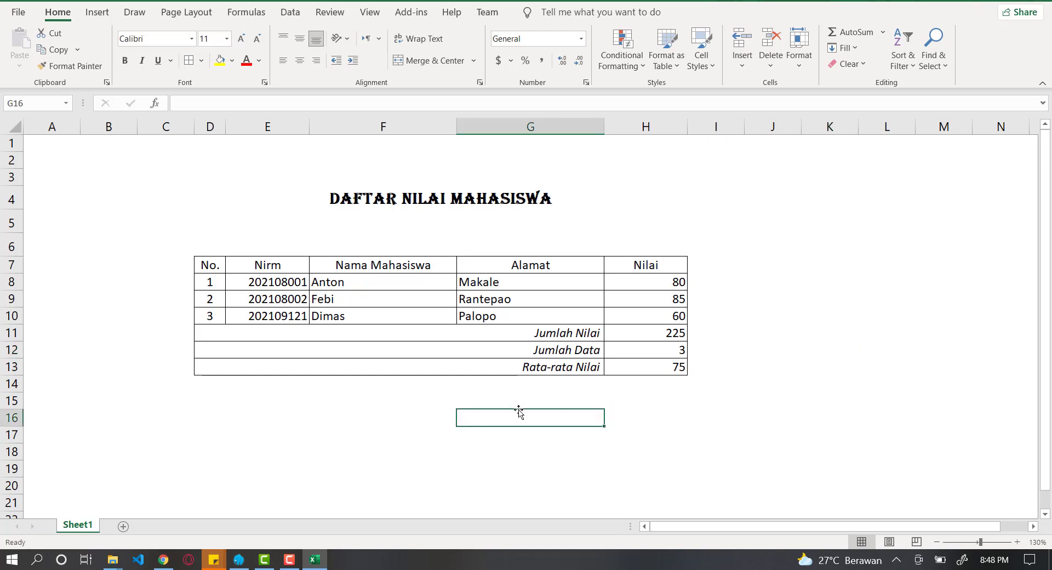
pyautogui.click(632, 335)
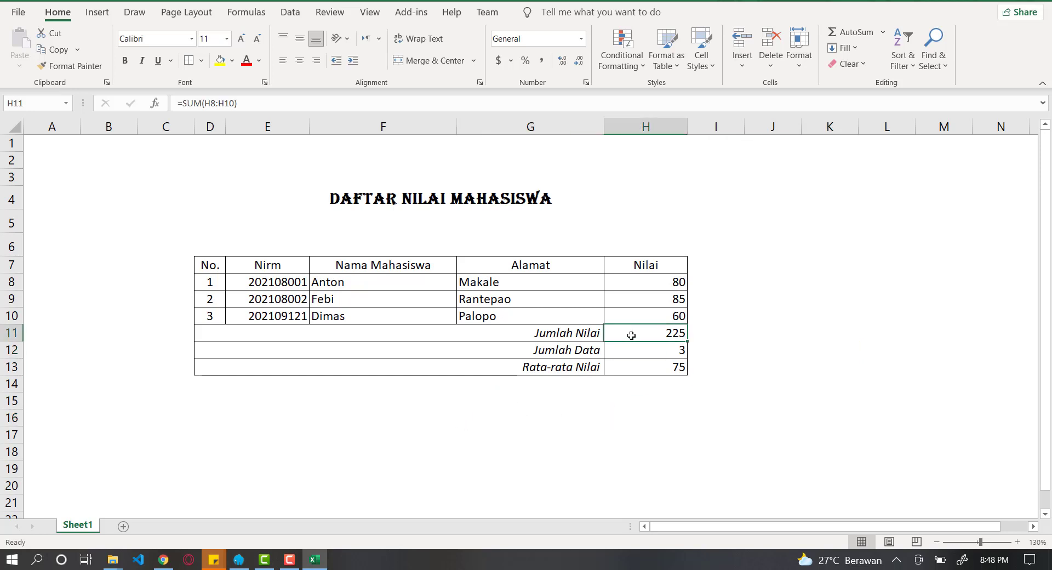
pyautogui.click(638, 353)
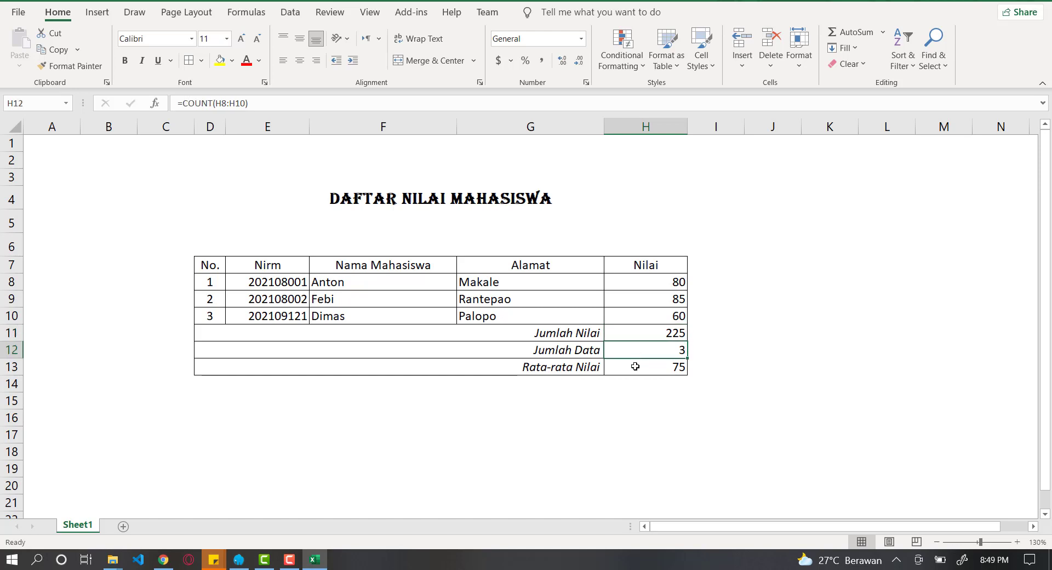
pyautogui.click(635, 367)
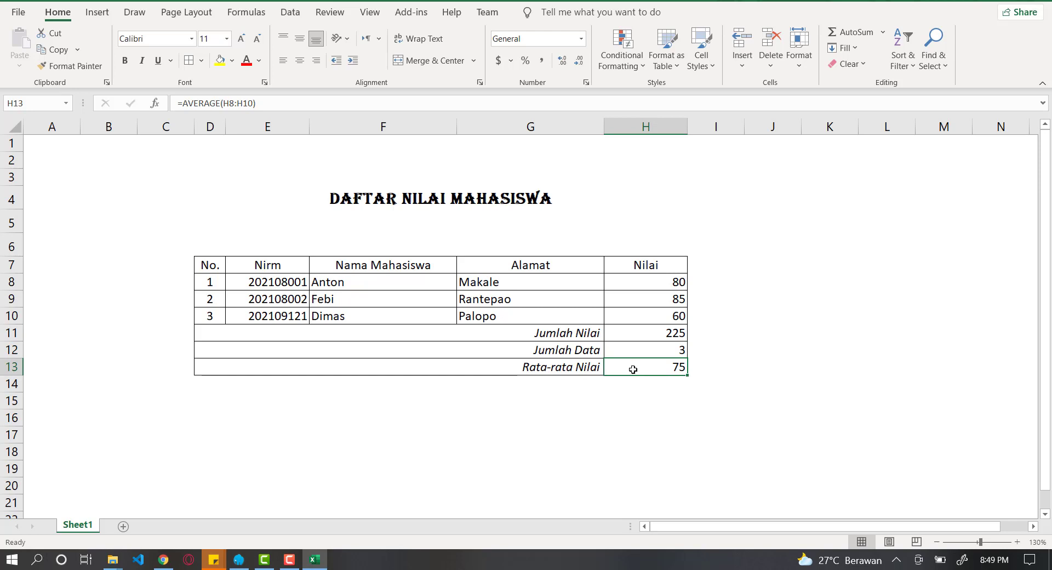
pyautogui.click(572, 393)
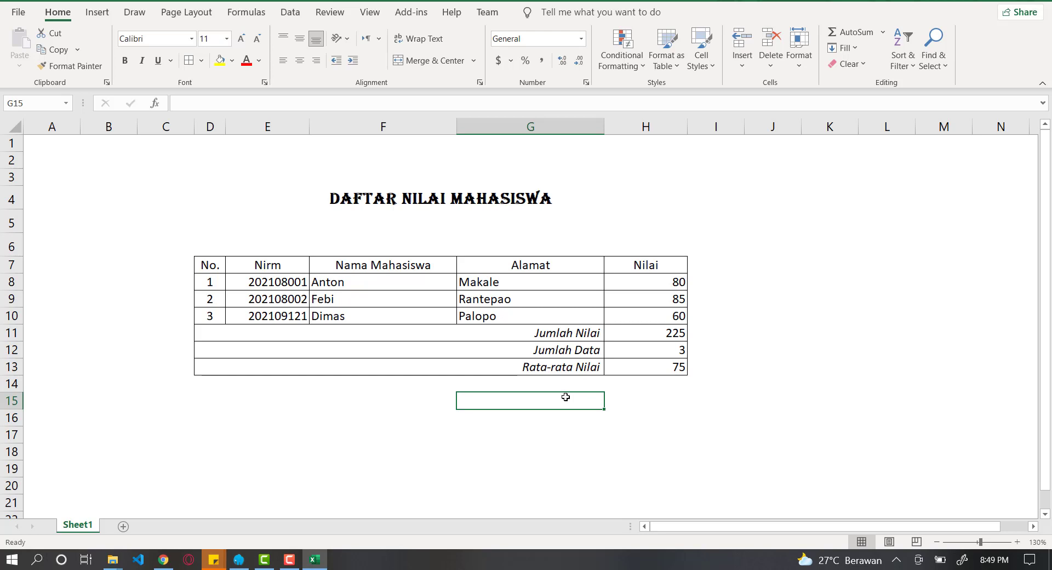
pyautogui.click(309, 203)
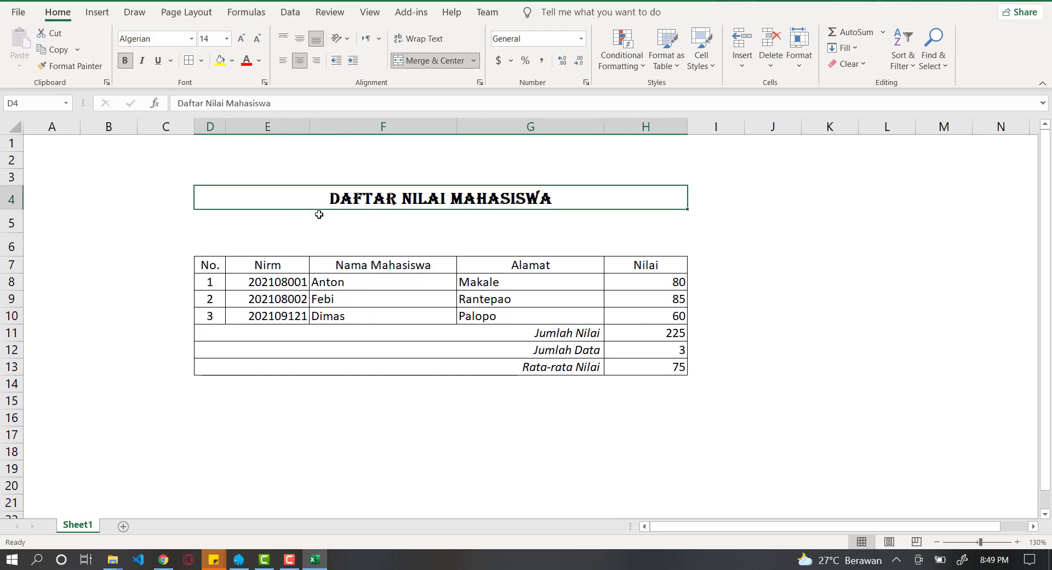
pyautogui.click(319, 215)
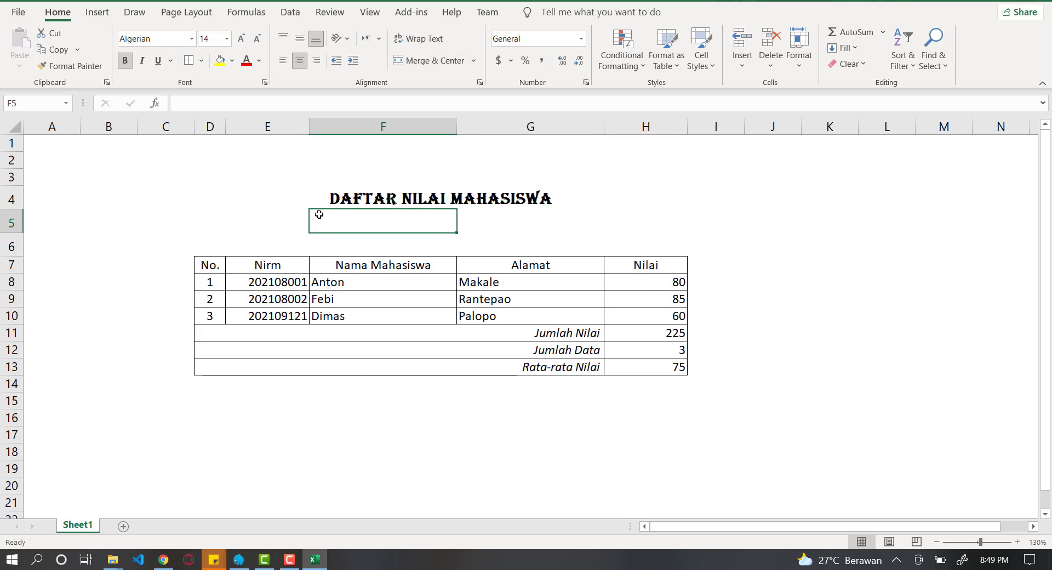
pyautogui.click(314, 245)
pyautogui.click(285, 248)
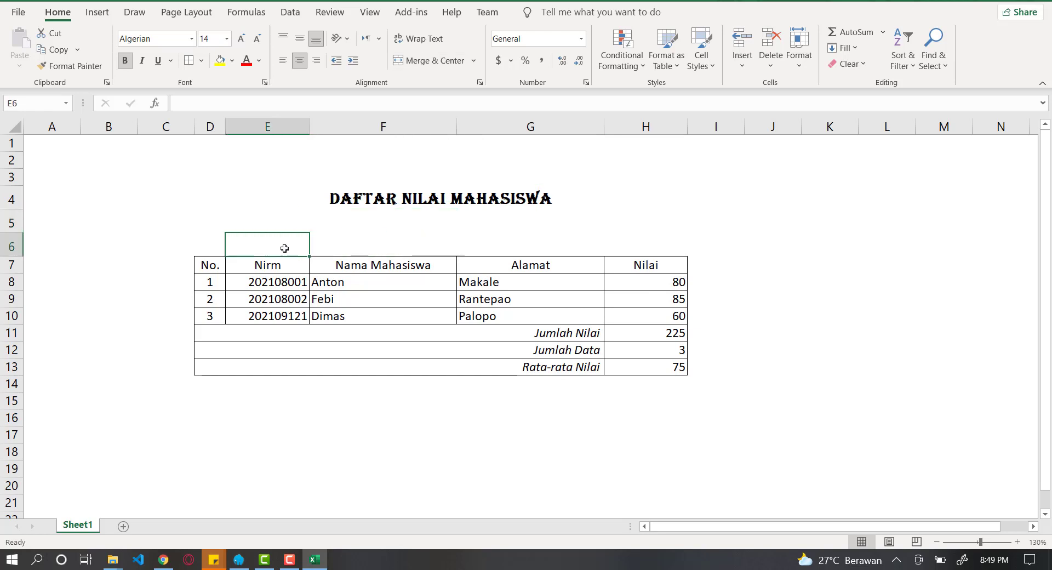
pyautogui.click(208, 247)
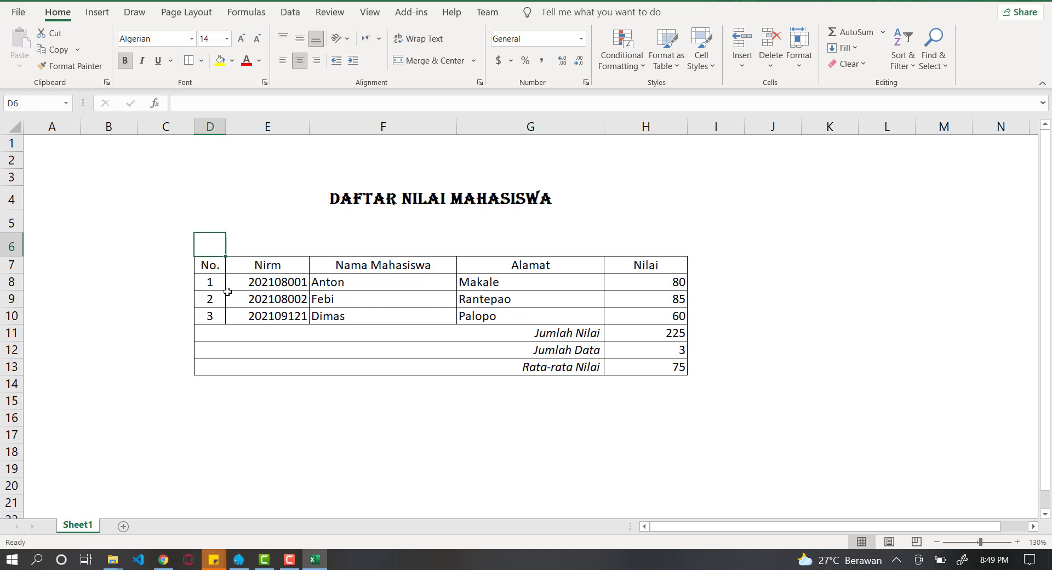
# Step: Switch to Chrome, search Google for "rumus-rumus excel" in a new tab, and open the bitlabs.id article on 20 Excel formulas
pyautogui.click(163, 559)
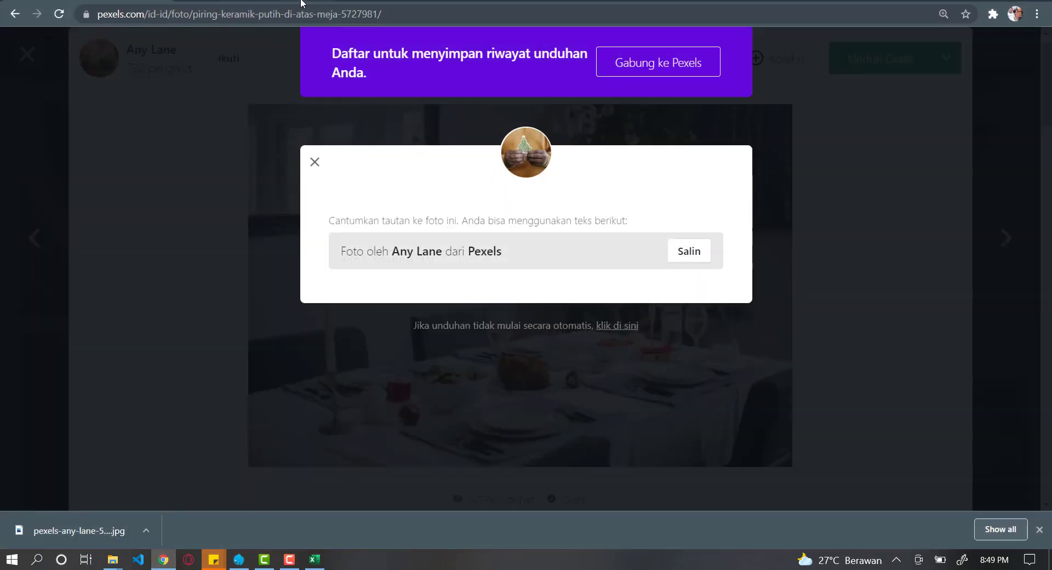
pyautogui.hotkey('ctrl', 't')
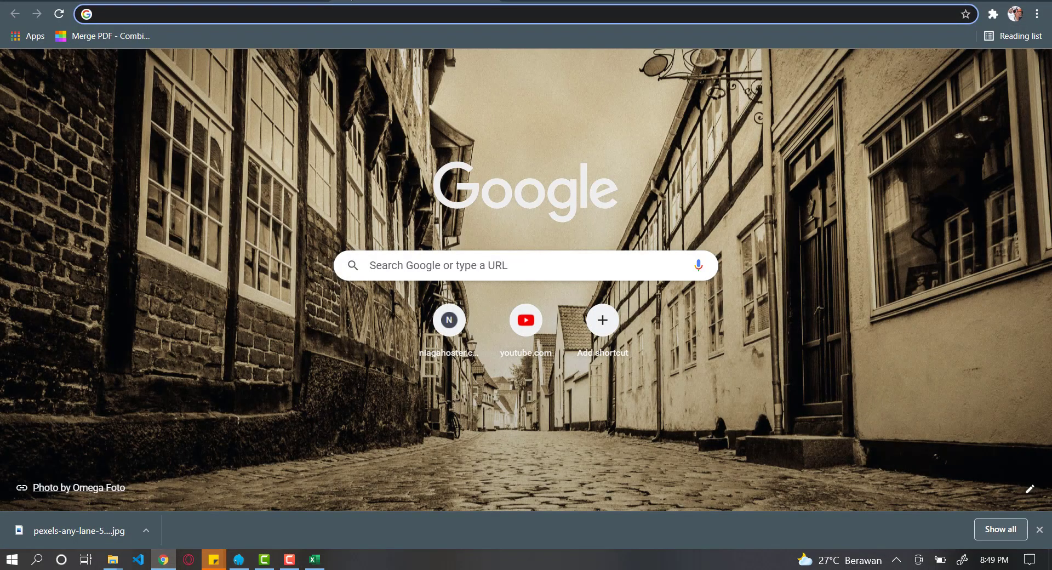
pyautogui.write('rumus')
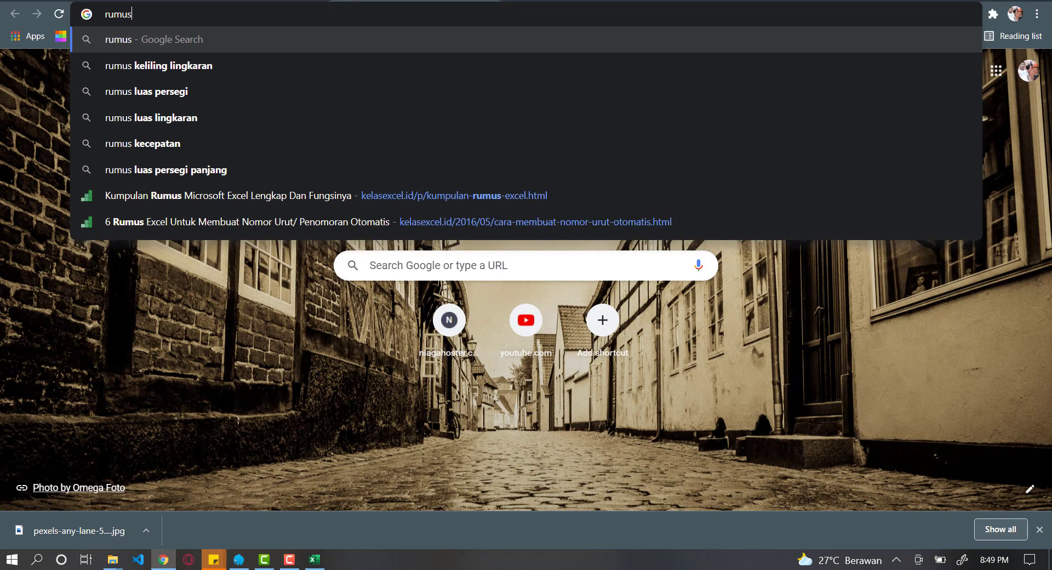
pyautogui.write('-rumus')
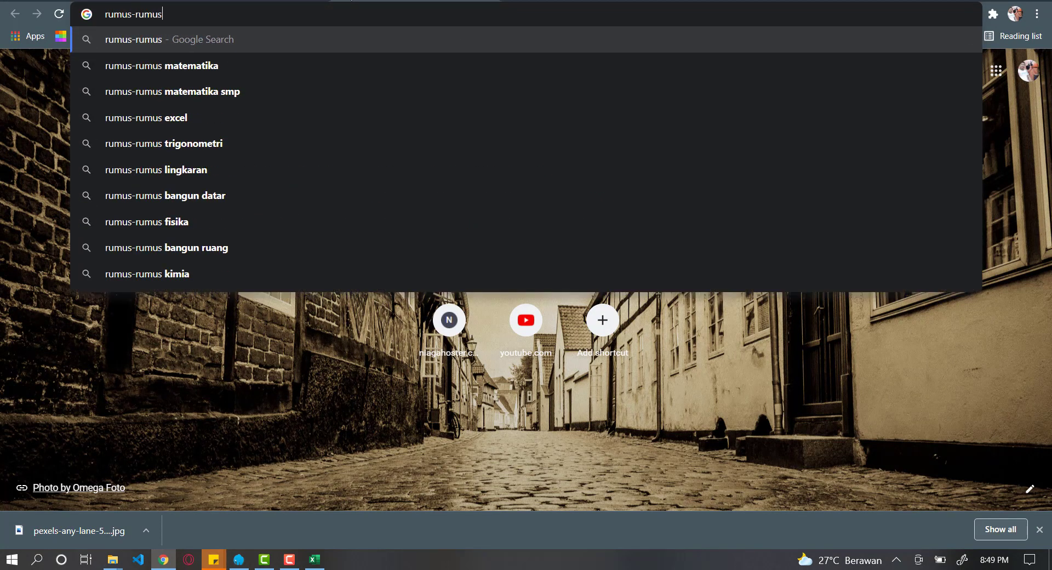
pyautogui.write(' excel')
pyautogui.press('Return')
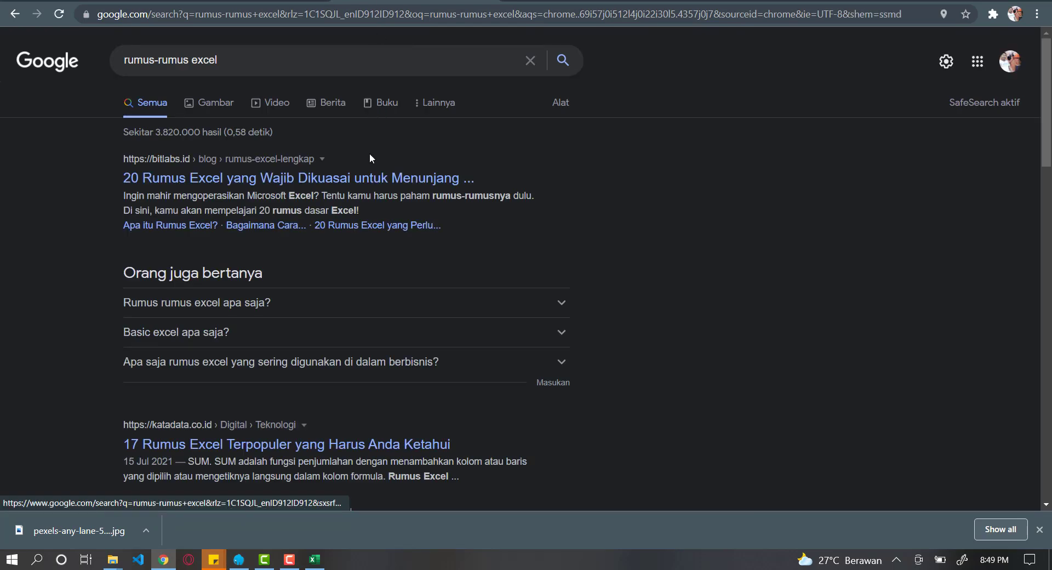
pyautogui.click(363, 181)
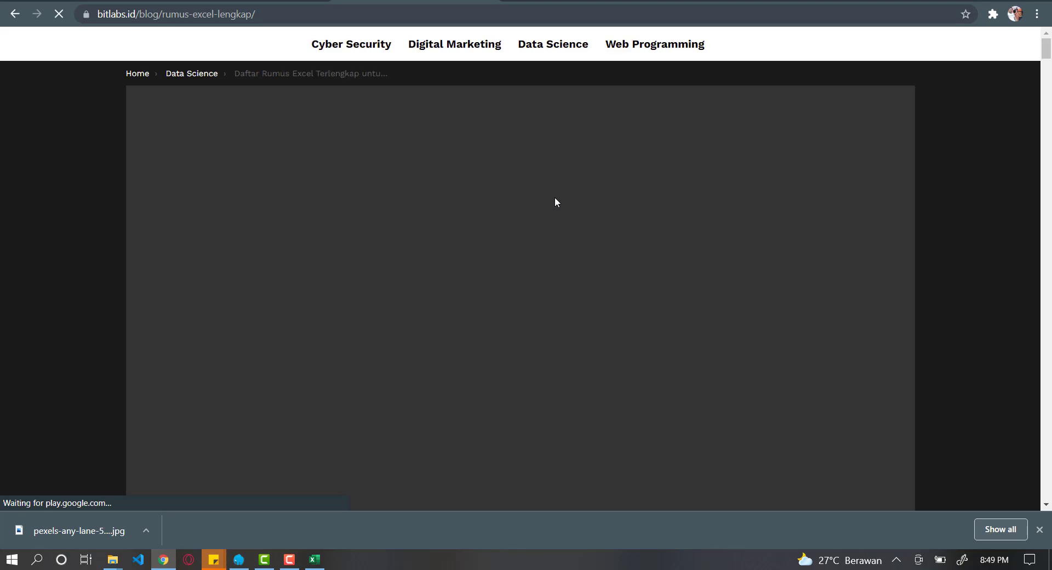
# Step: Look through the article's contents list of Excel functions and its introduction to formulas, and return to the Excel workbook
pyautogui.scroll(-15, 543, 213)
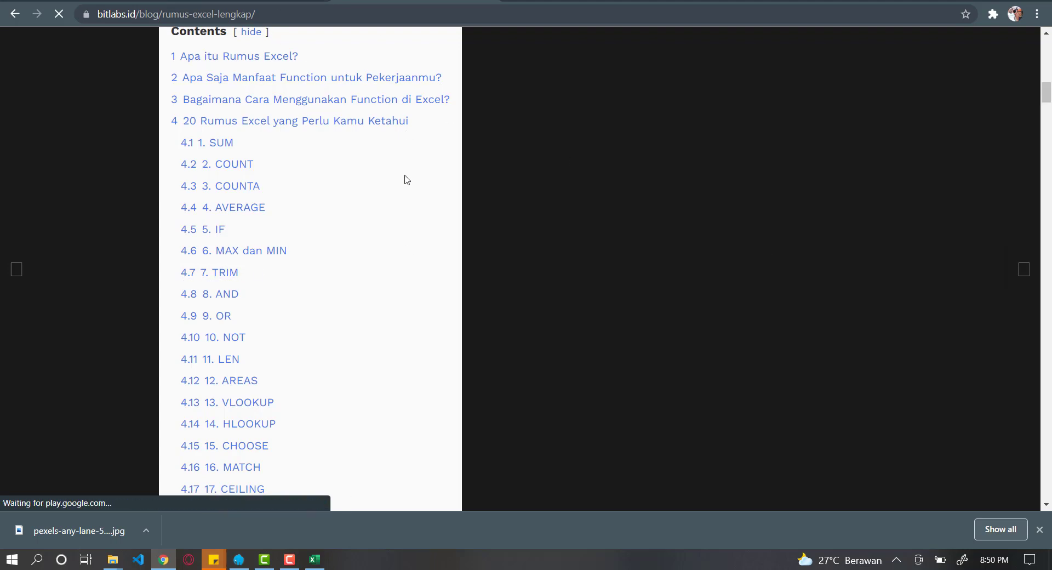
pyautogui.scroll(-10, 403, 198)
pyautogui.scroll(1, 400, 205)
pyautogui.scroll(19, 296, 191)
pyautogui.scroll(-20, 333, 117)
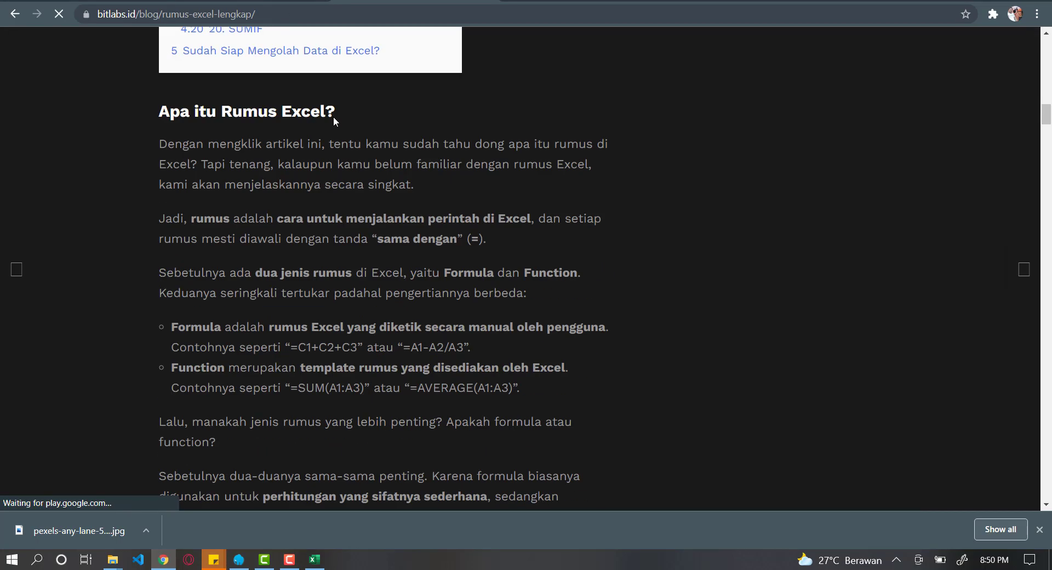
pyautogui.scroll(10, 333, 116)
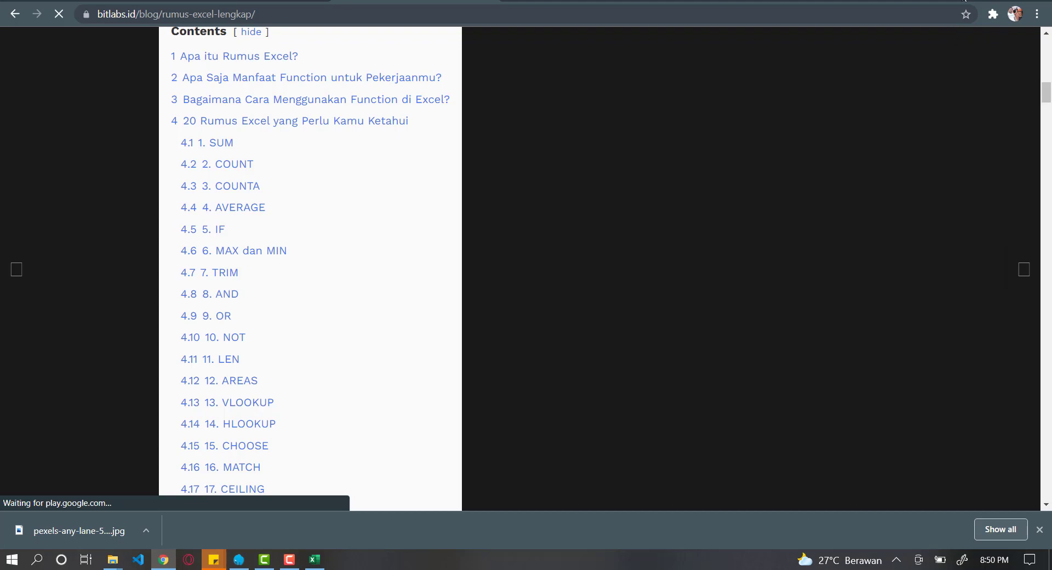
pyautogui.scroll(-10, 231, 291)
pyautogui.scroll(10, 241, 290)
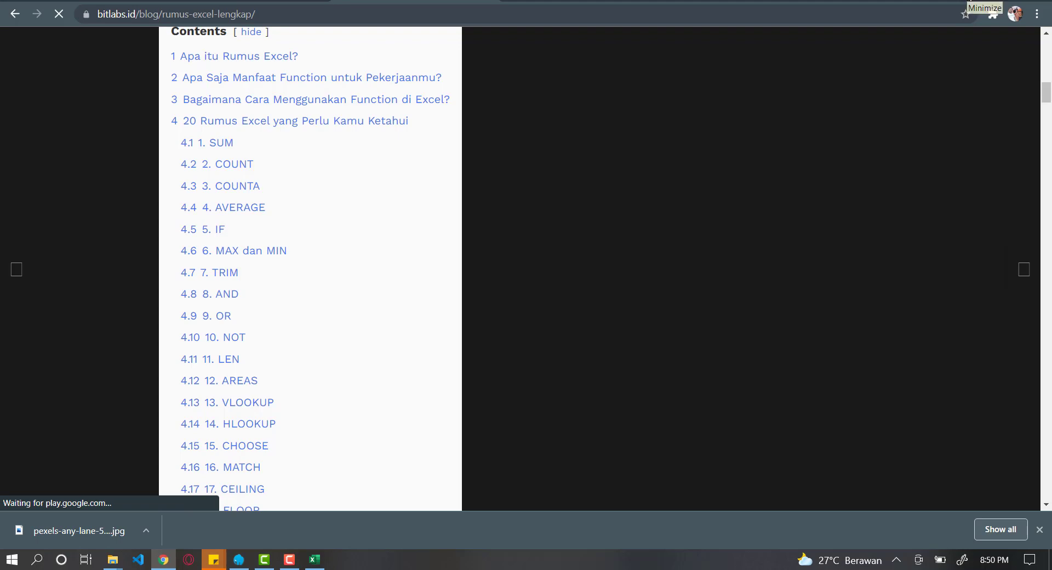
pyautogui.click(987, 3)
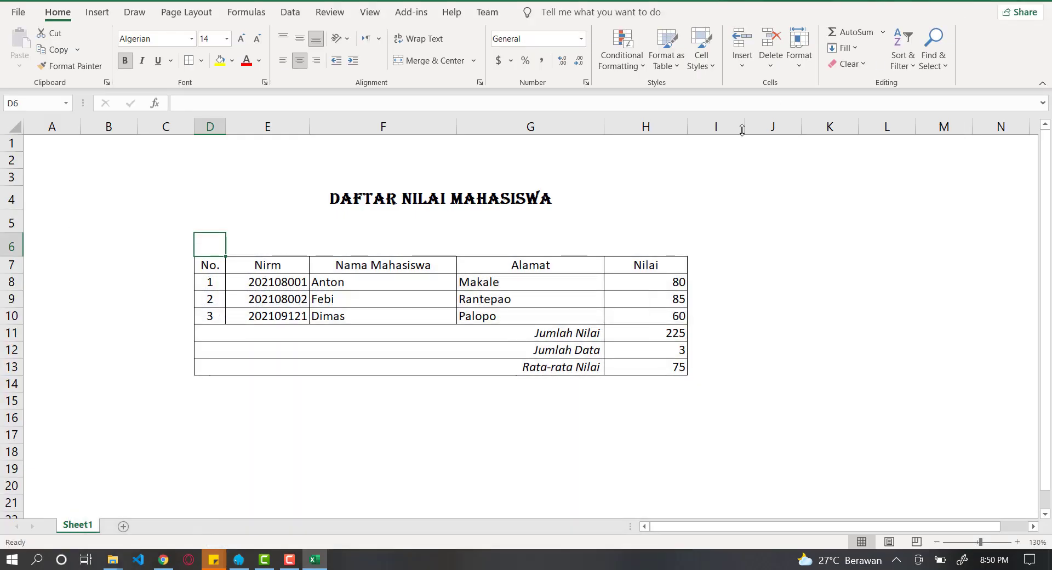
# Step: Add the labels "Nilai Tertinggi" in G14 and "Nilai Terendah" in G15 below the table
pyautogui.click(633, 225)
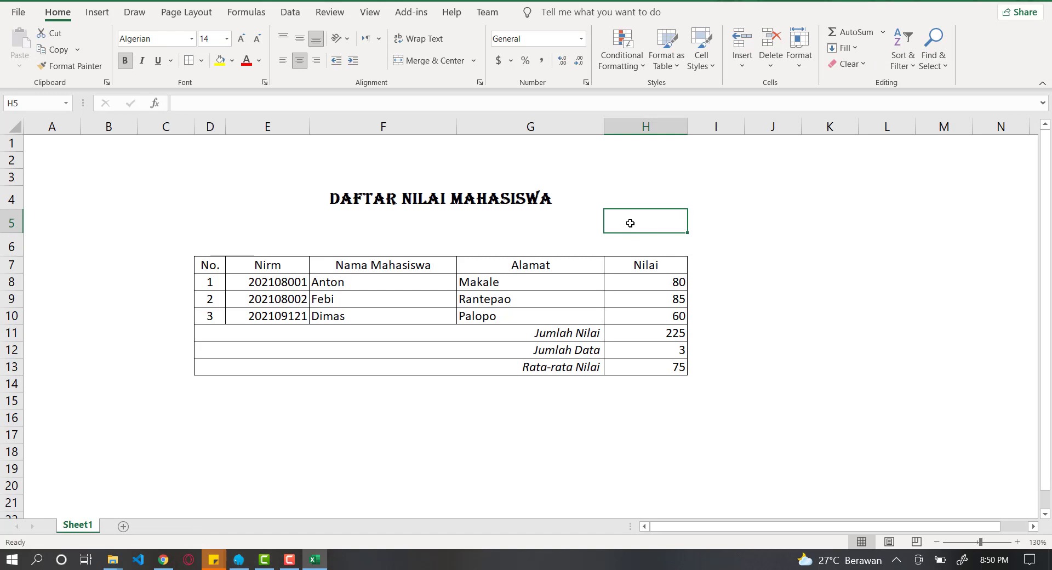
pyautogui.click(566, 384)
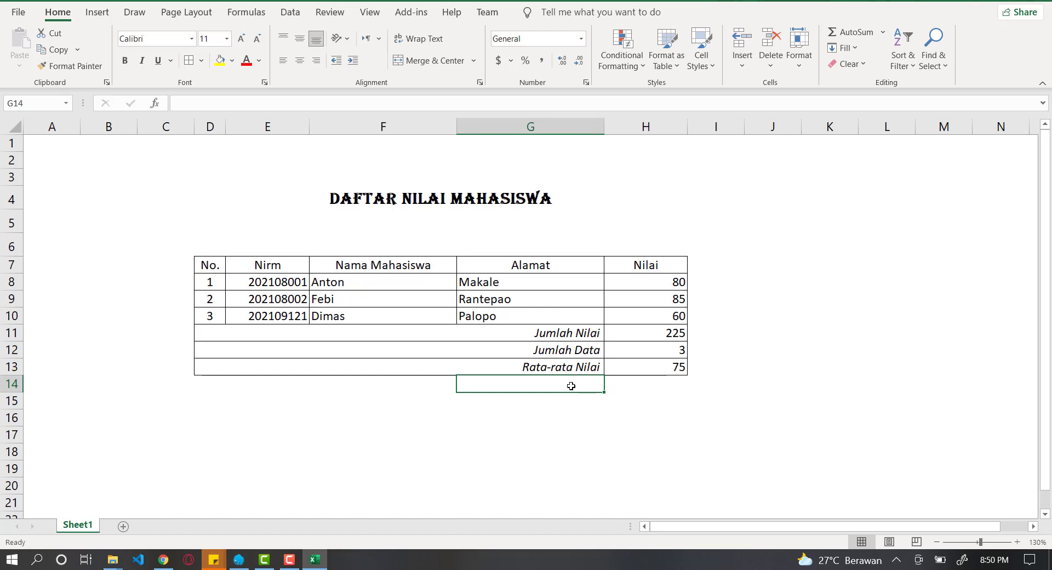
pyautogui.write('Nilai Tertinggi')
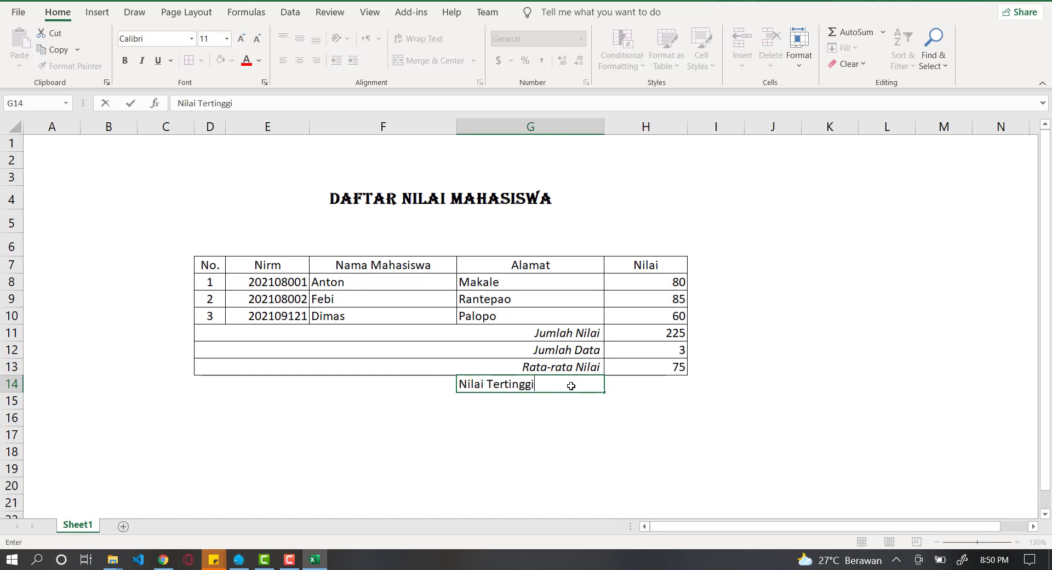
pyautogui.press('Return')
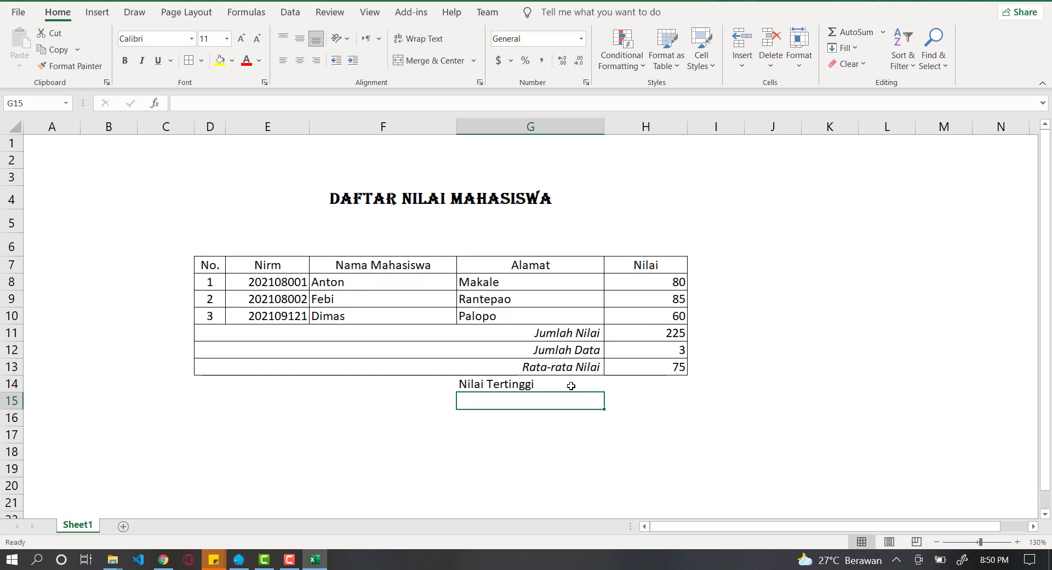
pyautogui.write('Niai')
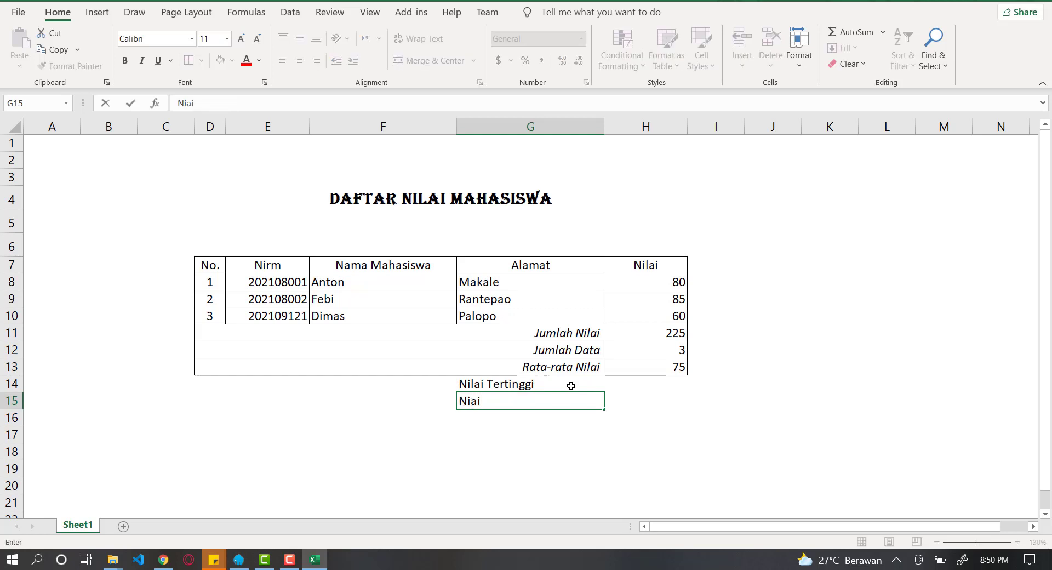
pyautogui.press('BackSpace')
pyautogui.press('BackSpace')
pyautogui.write('lai Terendah')
# Step: Align the "Nilai Tertinggi" and "Nilai Terendah" labels in G14:G15 right and make them italic
pyautogui.click(571, 386)
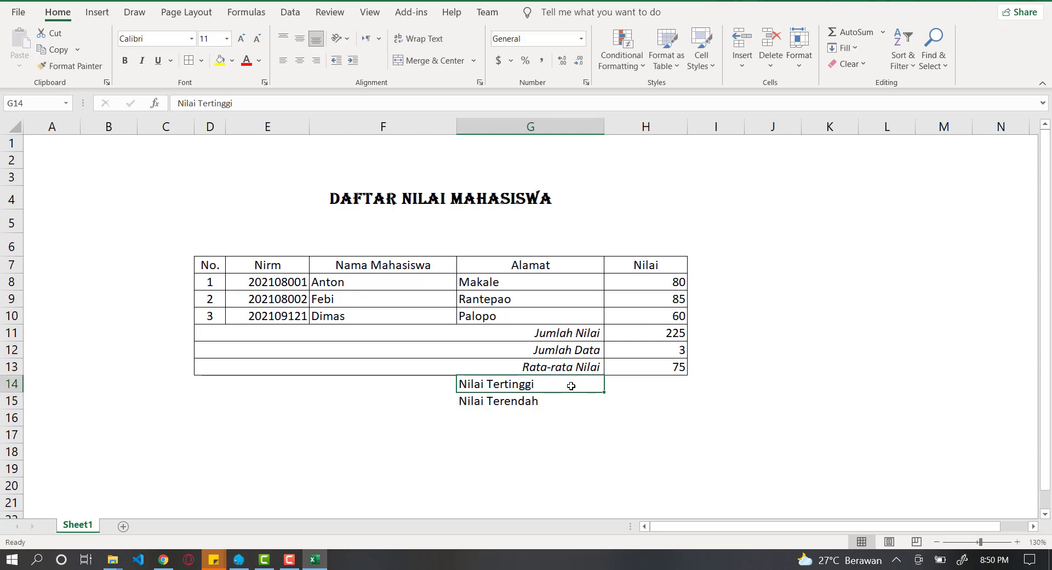
pyautogui.hotkey('shift', 'Down')
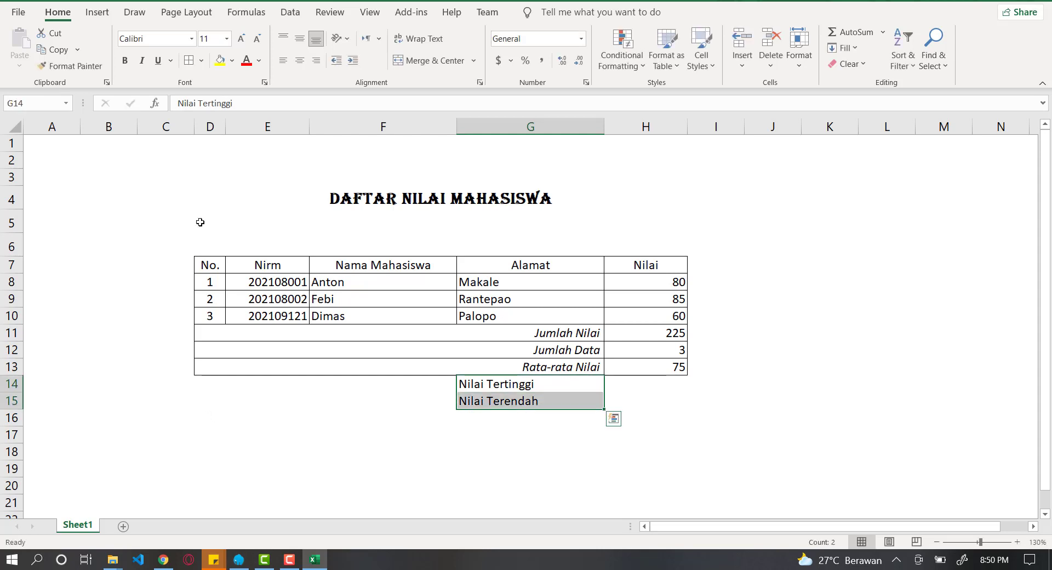
pyautogui.click(316, 61)
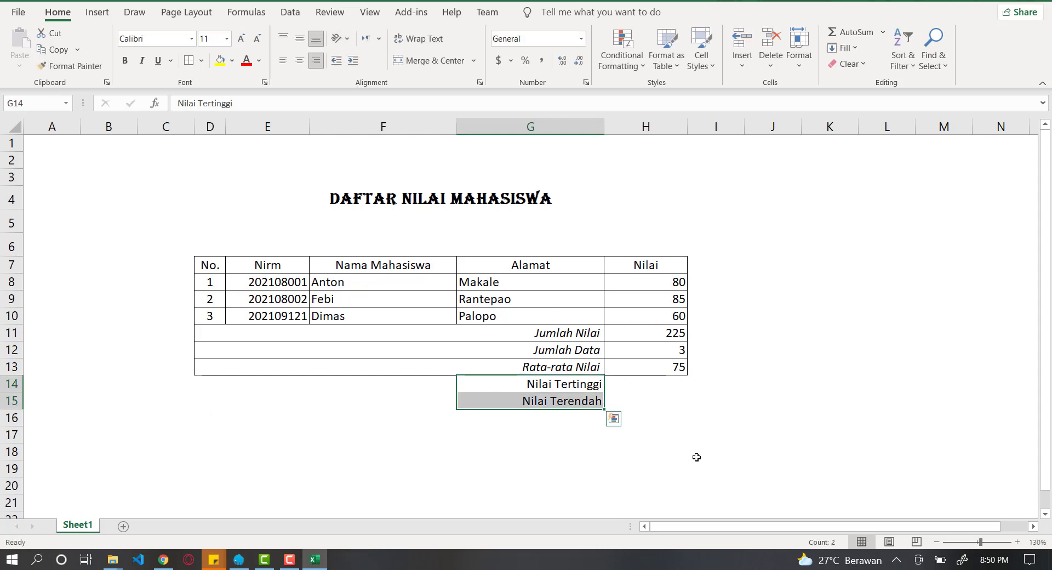
pyautogui.click(143, 61)
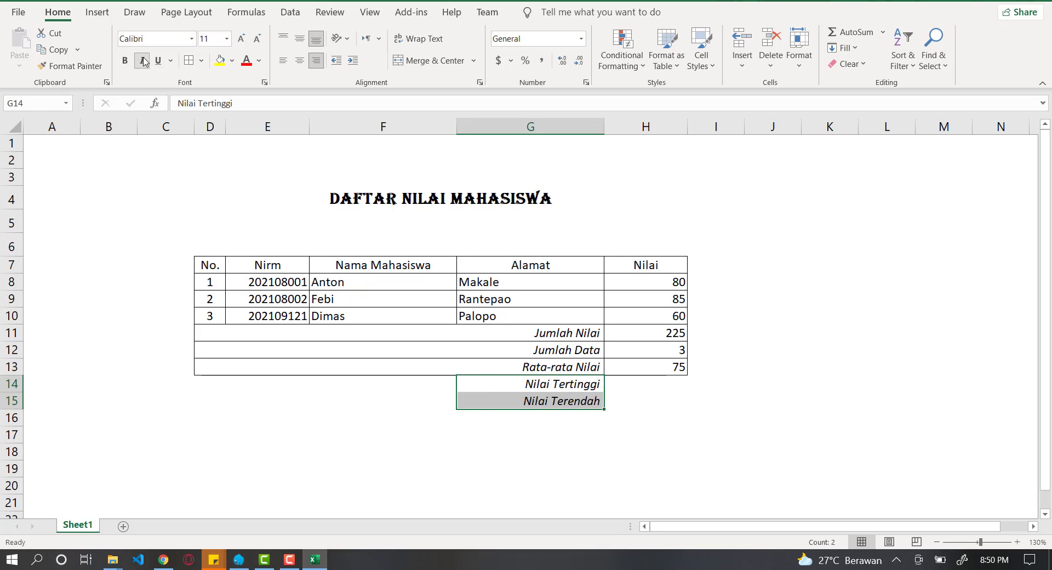
# Step: Calculate the highest score in H14 with a MAX formula over the scores H8:H10
pyautogui.click(648, 383)
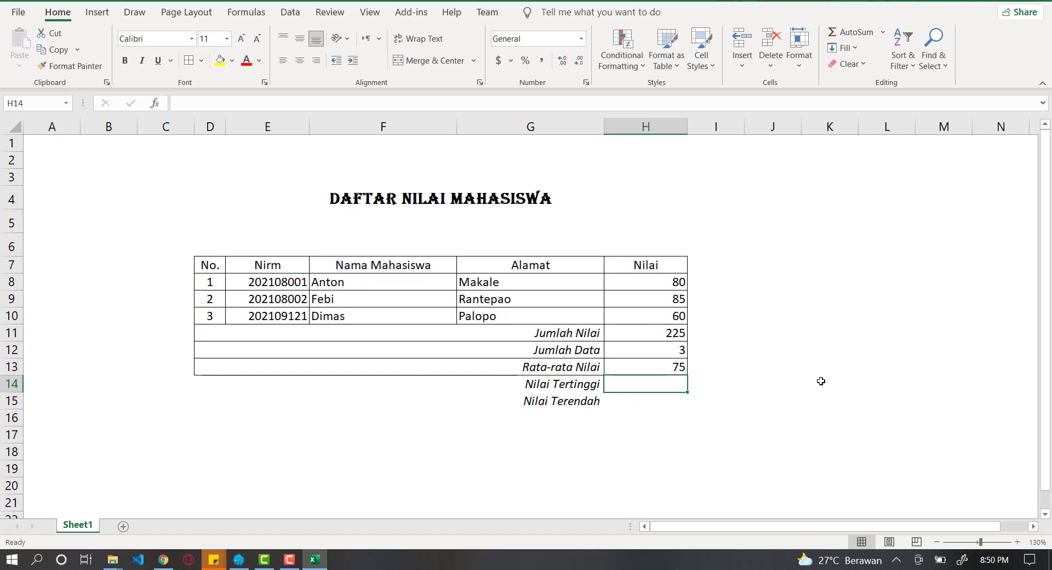
pyautogui.write('=')
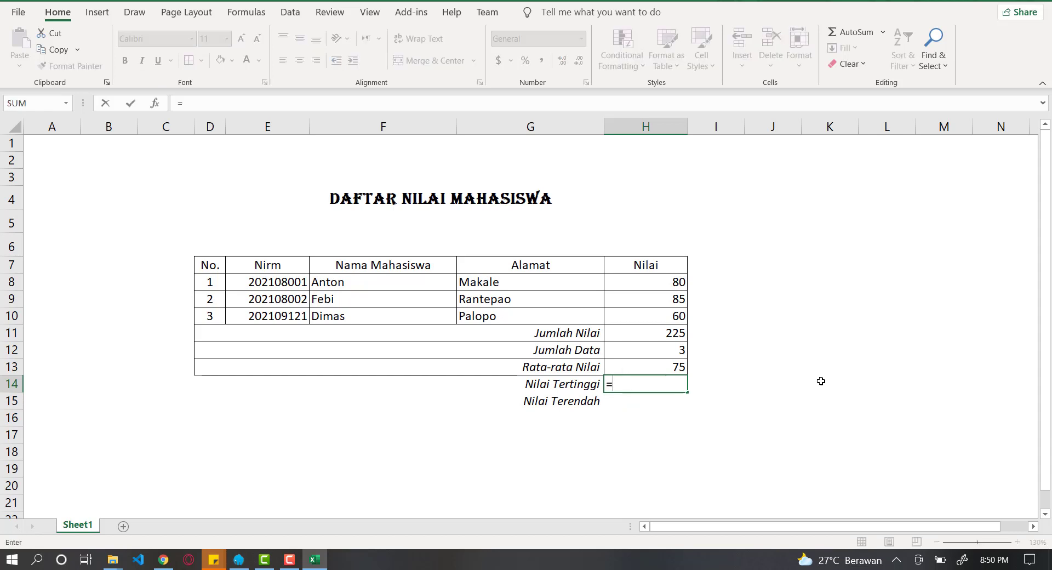
pyautogui.write('max')
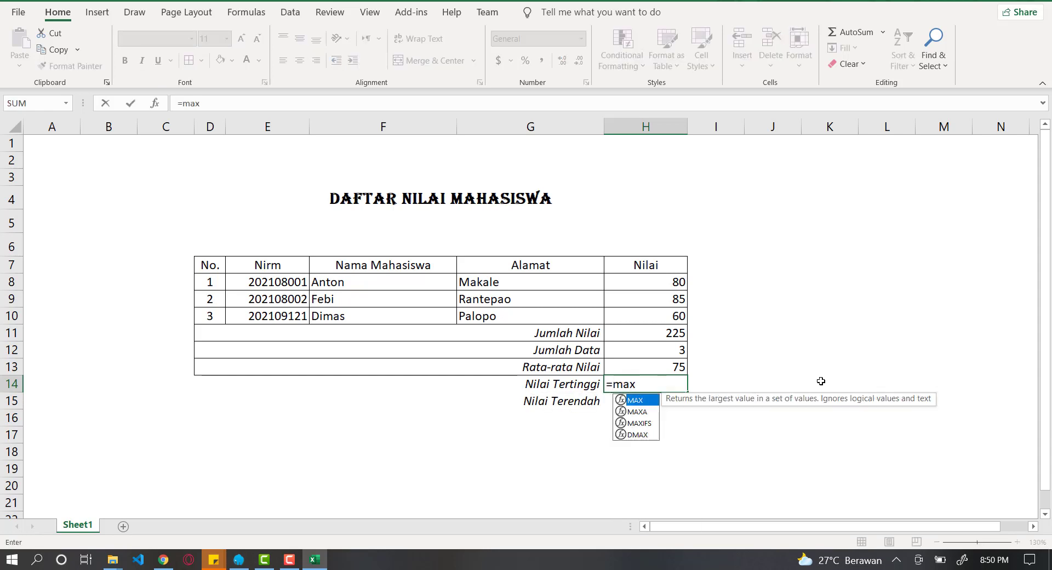
pyautogui.write('(')
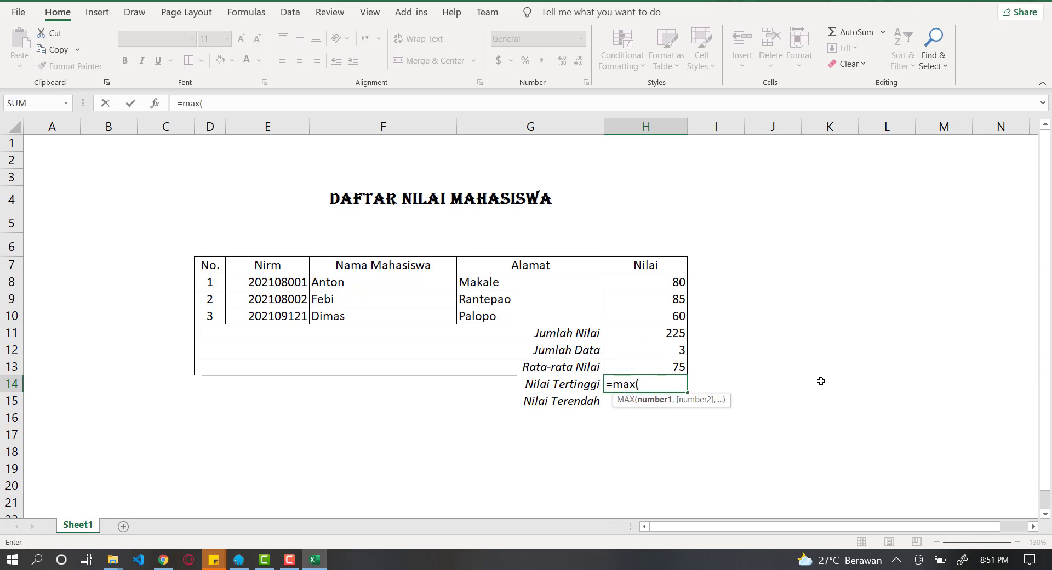
pyautogui.moveTo(673, 280); pyautogui.dragTo(678, 323)
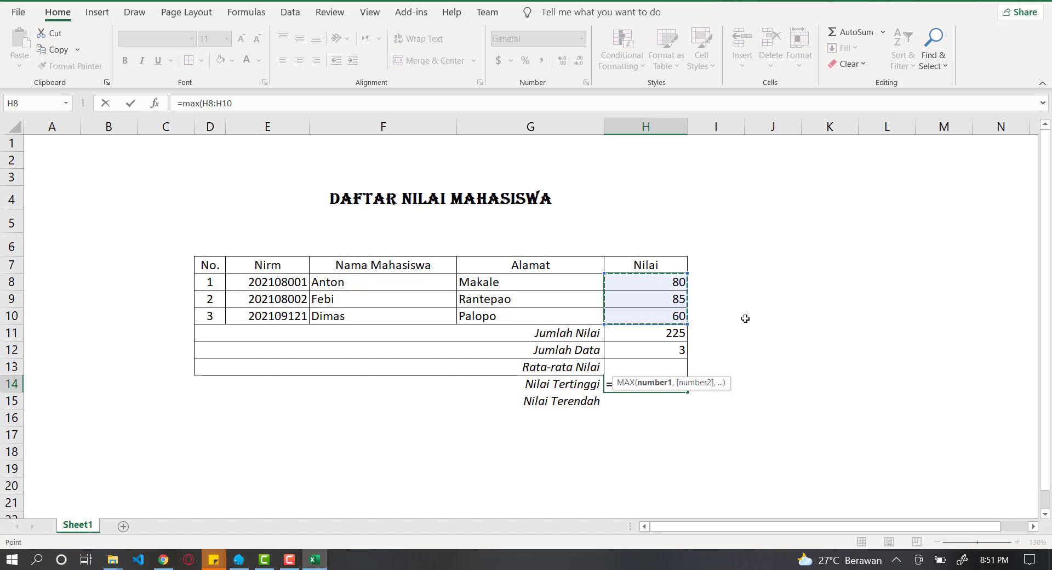
pyautogui.press('Return')
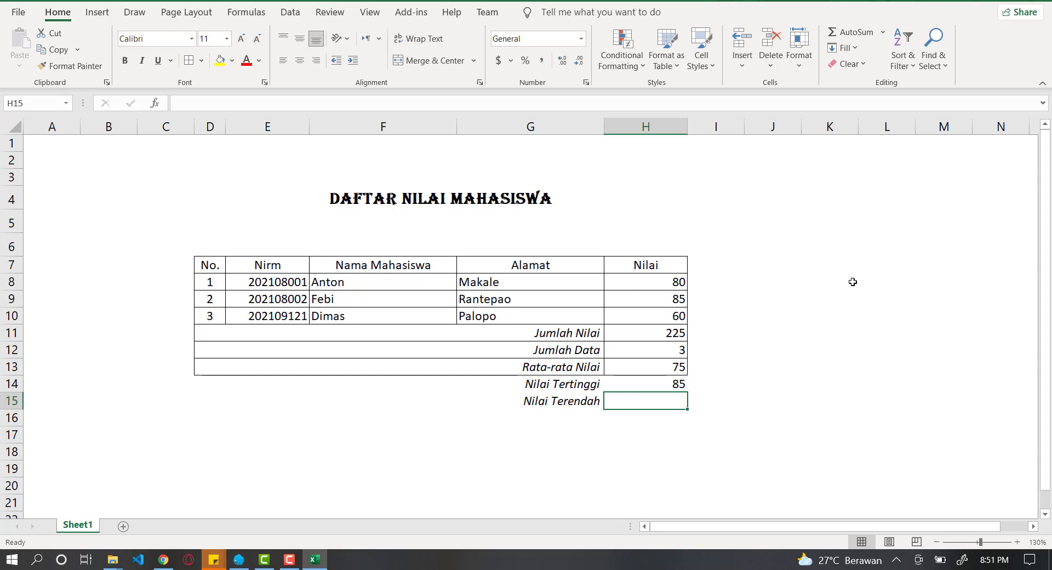
pyautogui.click(664, 390)
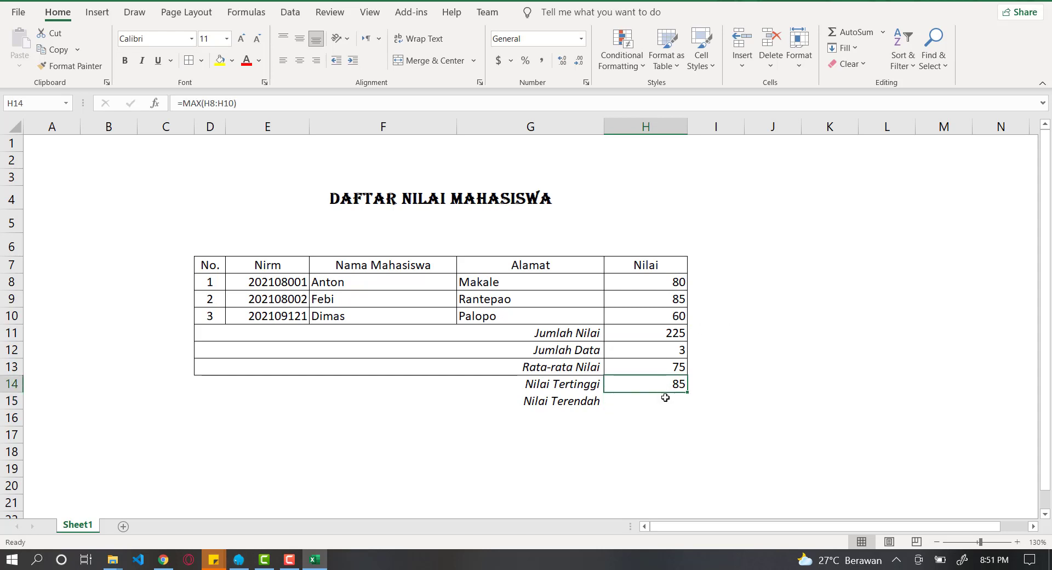
# Step: Calculate the lowest score in H15 with a MIN formula over H8:H10, and check both new formulas
pyautogui.click(666, 397)
pyautogui.write('=min')
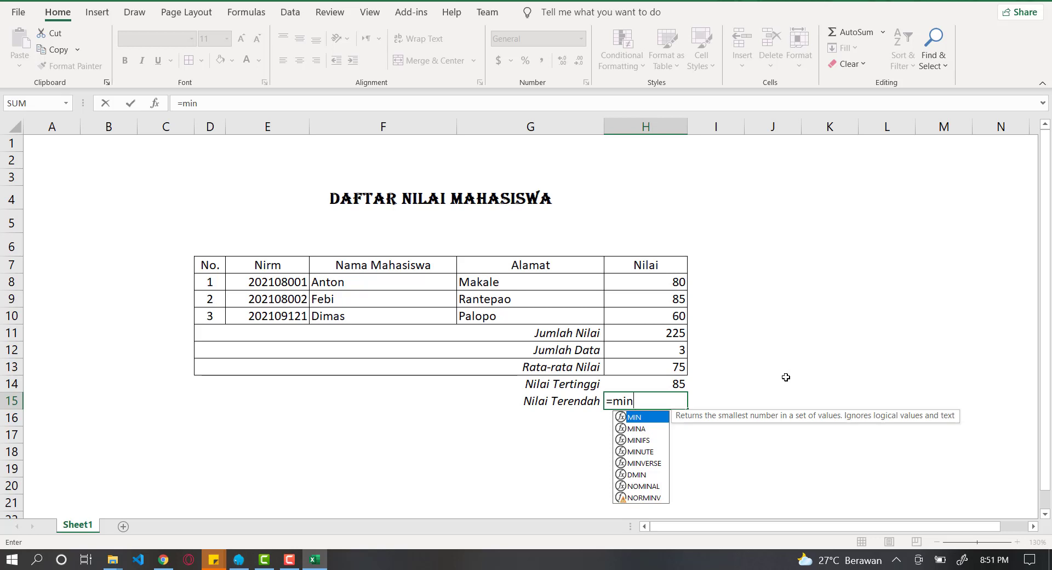
pyautogui.write('(')
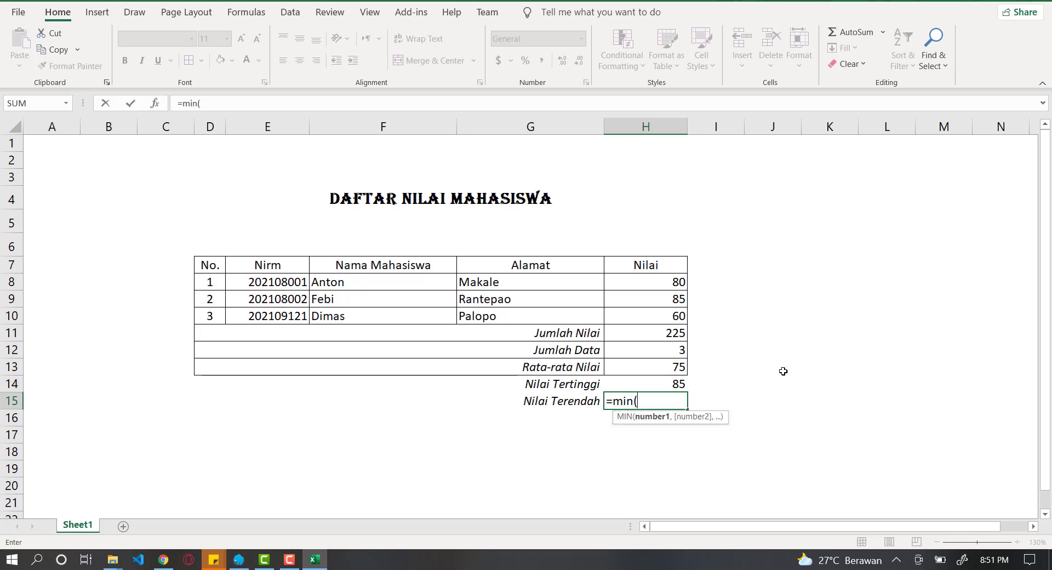
pyautogui.moveTo(670, 278); pyautogui.dragTo(656, 312)
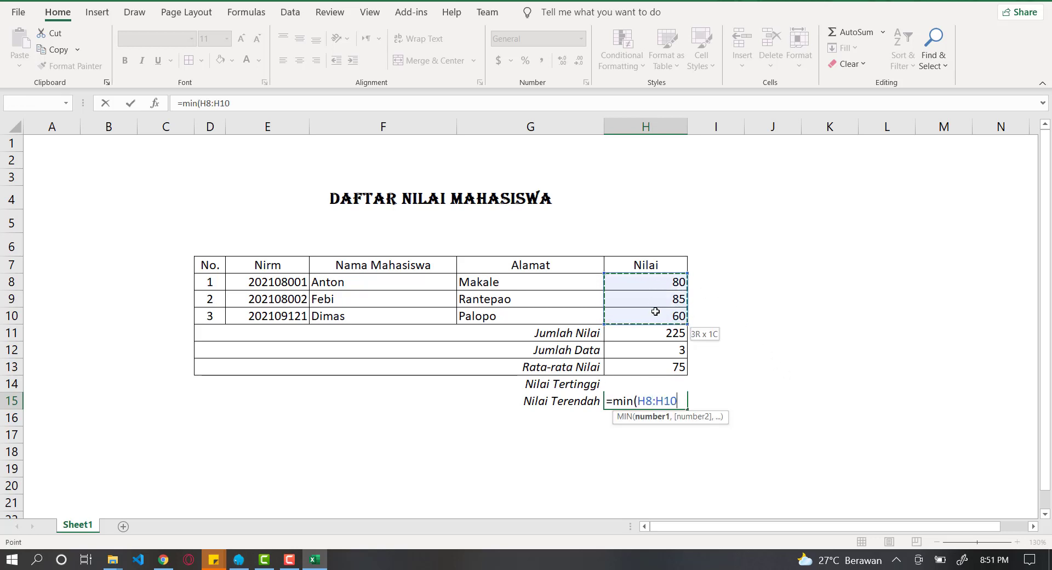
pyautogui.press('Return')
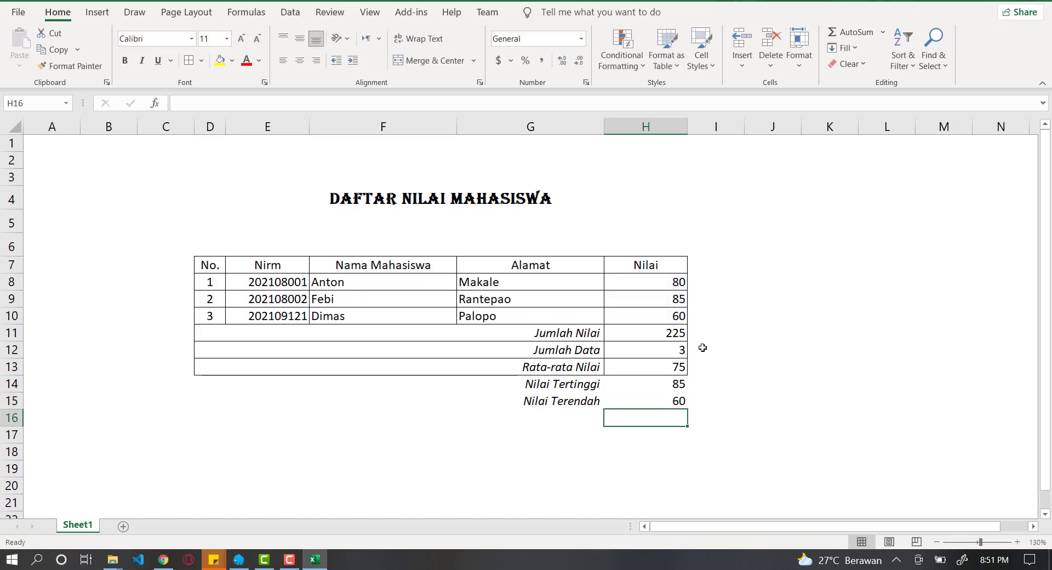
pyautogui.click(631, 384)
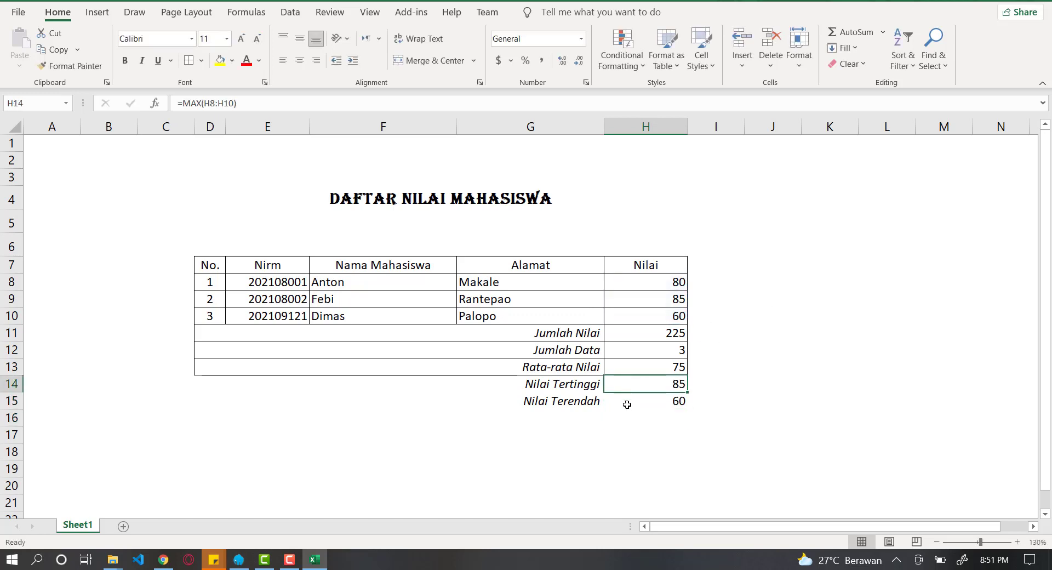
pyautogui.click(640, 398)
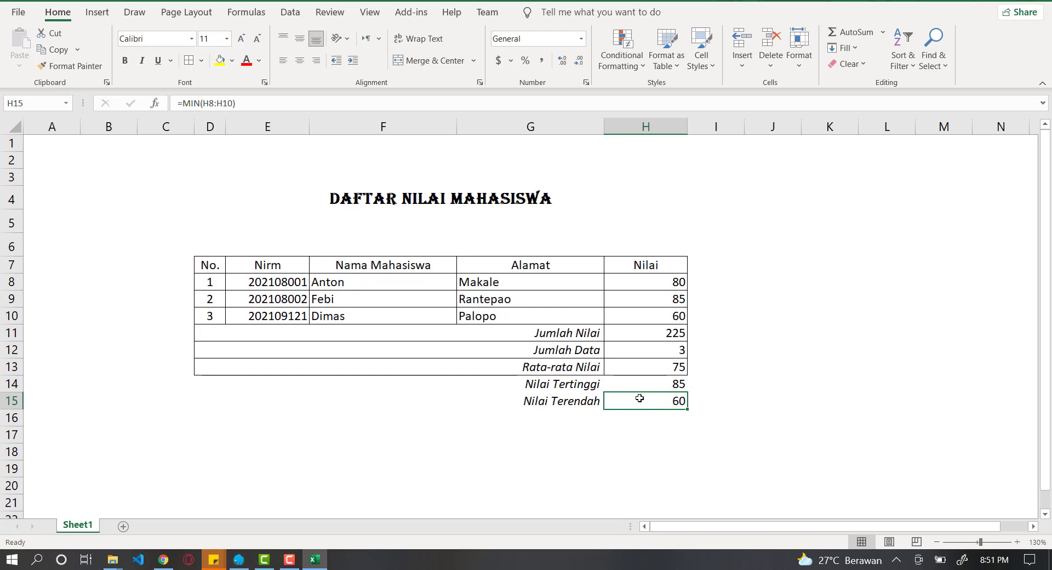
# Step: Merge D14:G14 into one cell for the "Nilai Tertinggi" label and align the text right
pyautogui.click(436, 384)
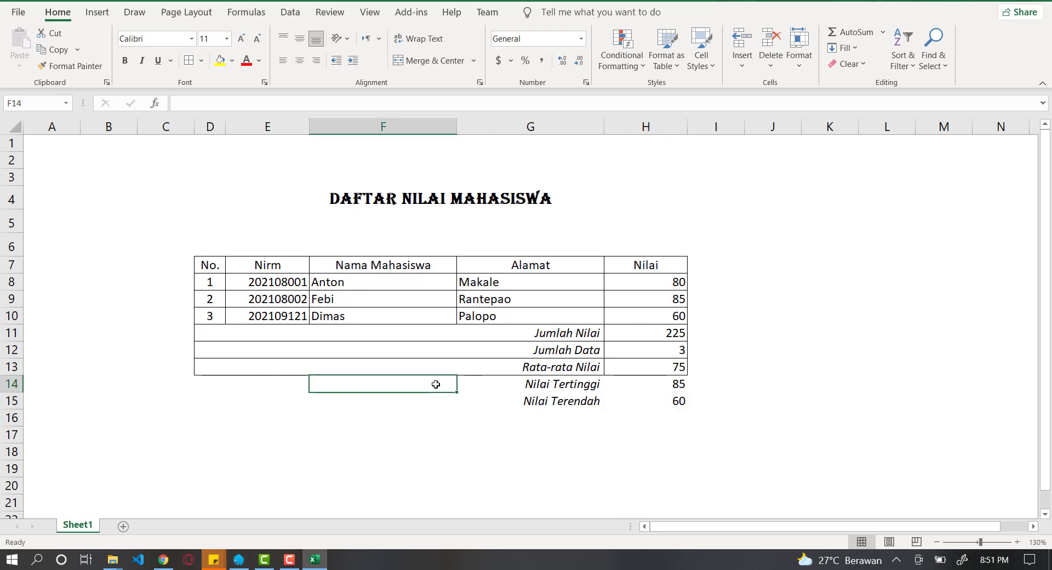
pyautogui.click(541, 386)
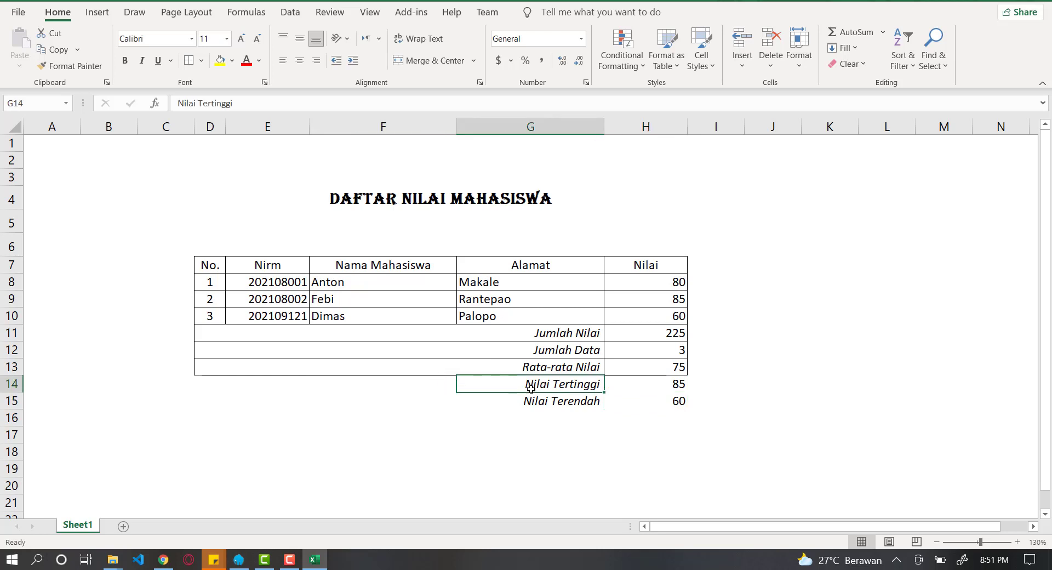
pyautogui.moveTo(531, 388); pyautogui.dragTo(212, 382)
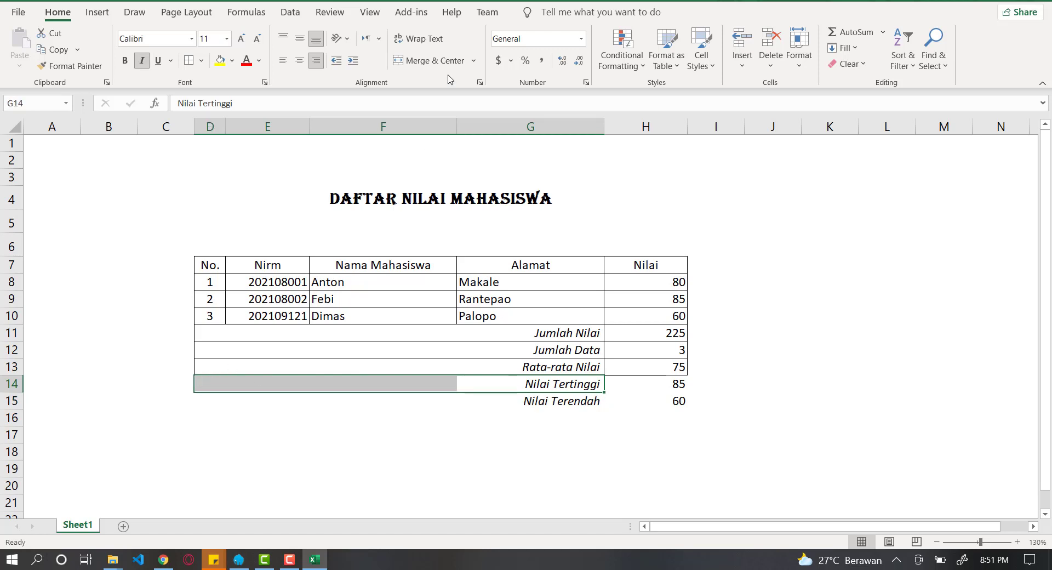
pyautogui.click(437, 63)
pyautogui.click(437, 64)
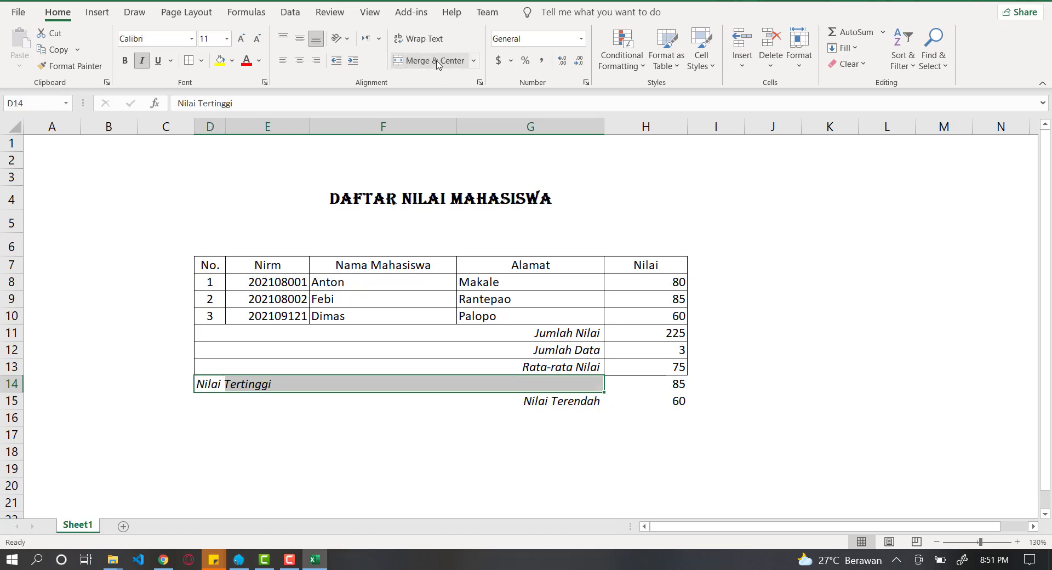
pyautogui.click(317, 61)
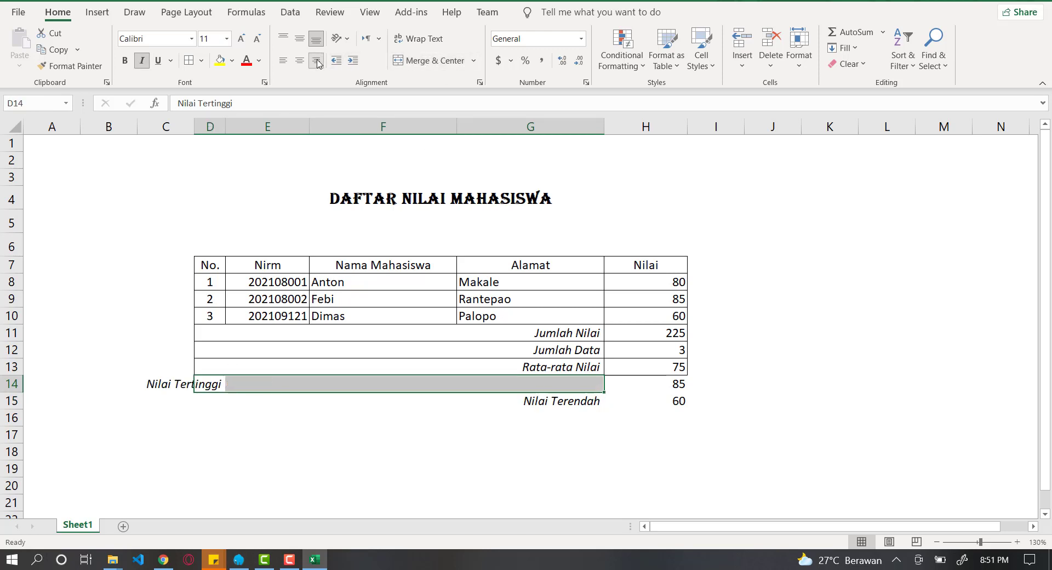
pyautogui.click(436, 61)
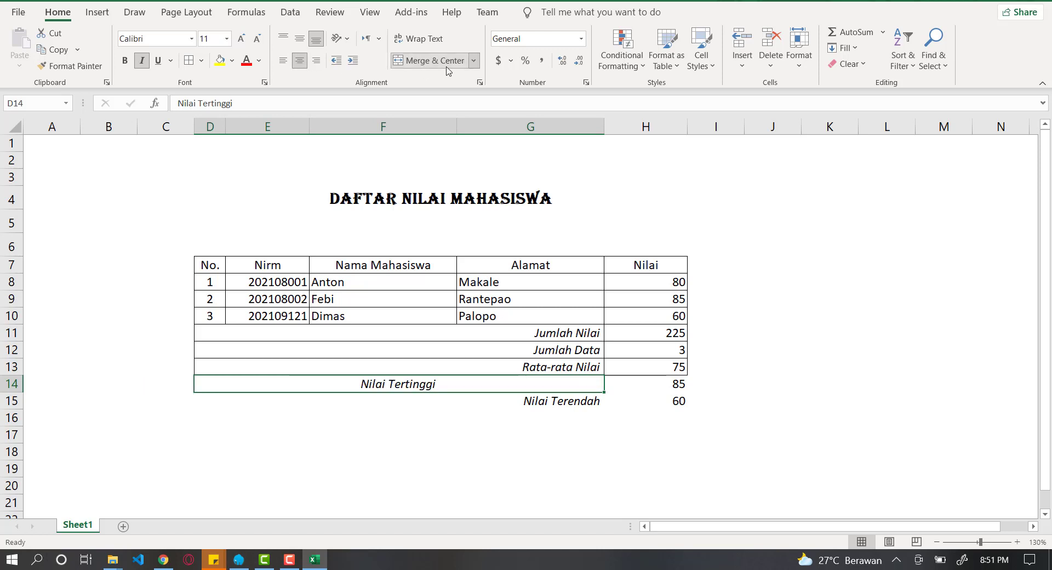
pyautogui.click(317, 62)
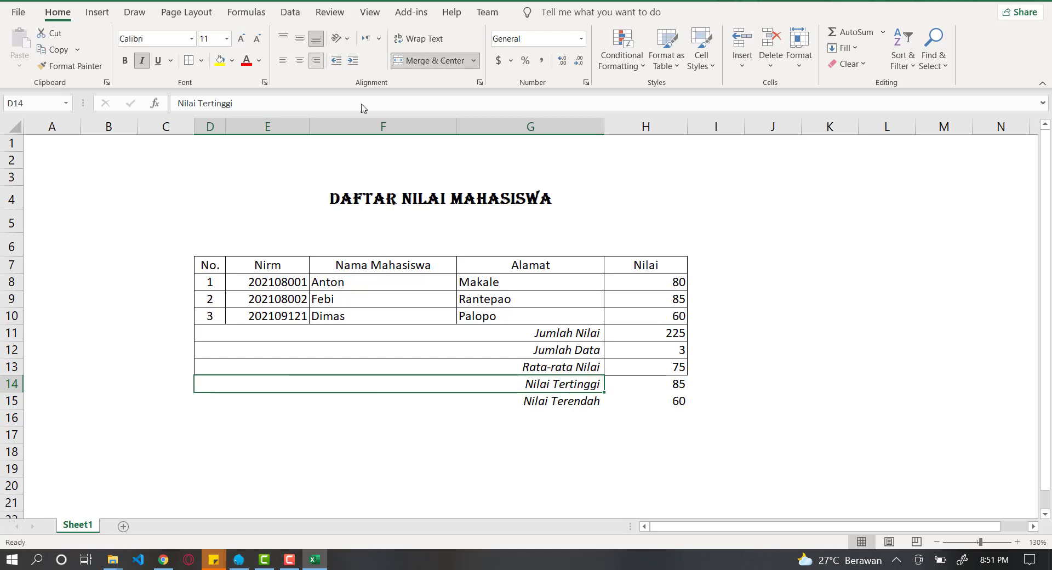
# Step: Merge D15:G15 into one cell for the "Nilai Terendah" label and align the text right
pyautogui.moveTo(556, 401); pyautogui.dragTo(208, 400)
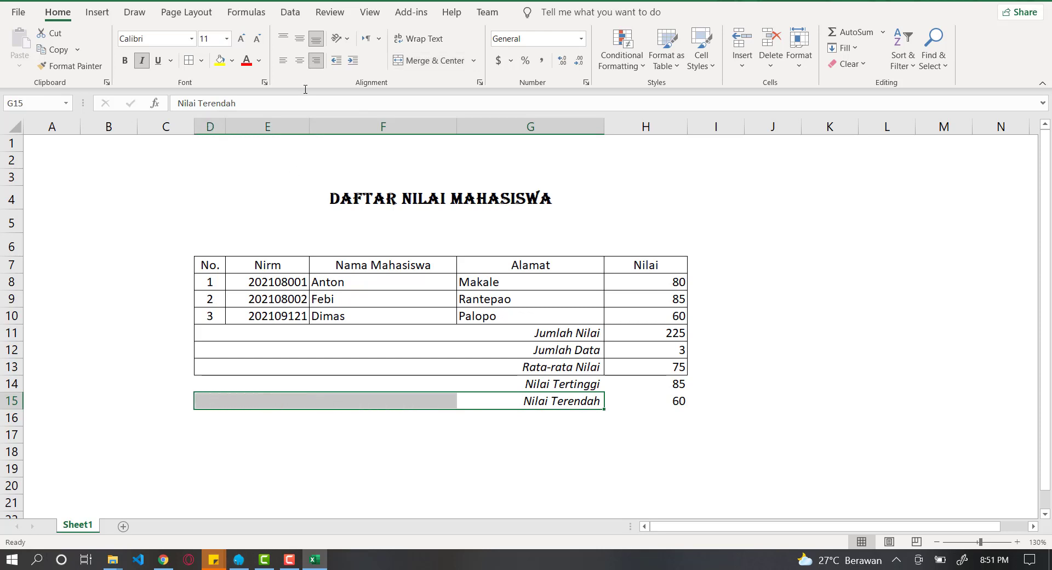
pyautogui.click(403, 61)
pyautogui.click(403, 62)
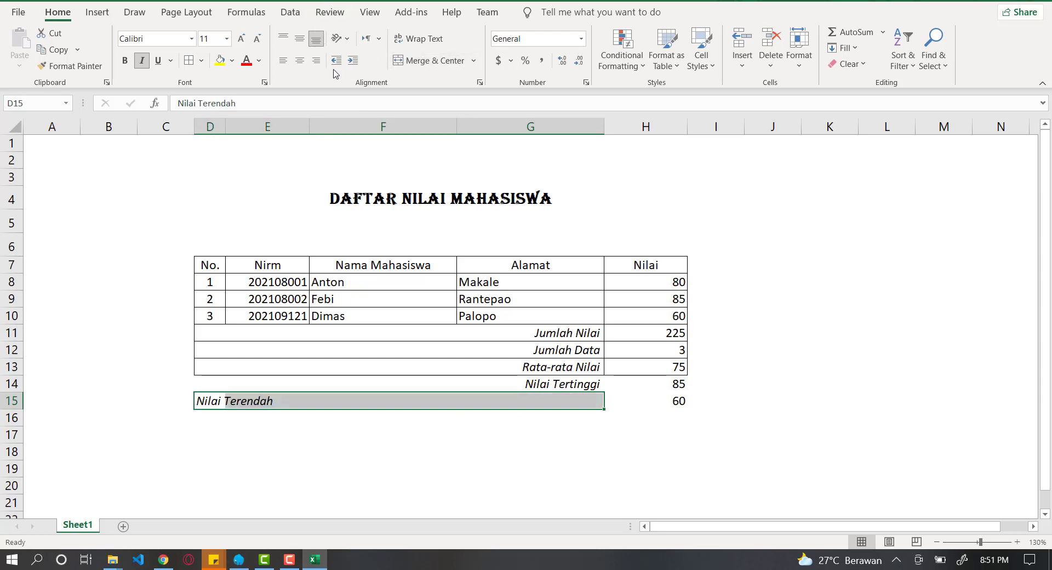
pyautogui.click(317, 62)
pyautogui.click(317, 62)
pyautogui.click(429, 61)
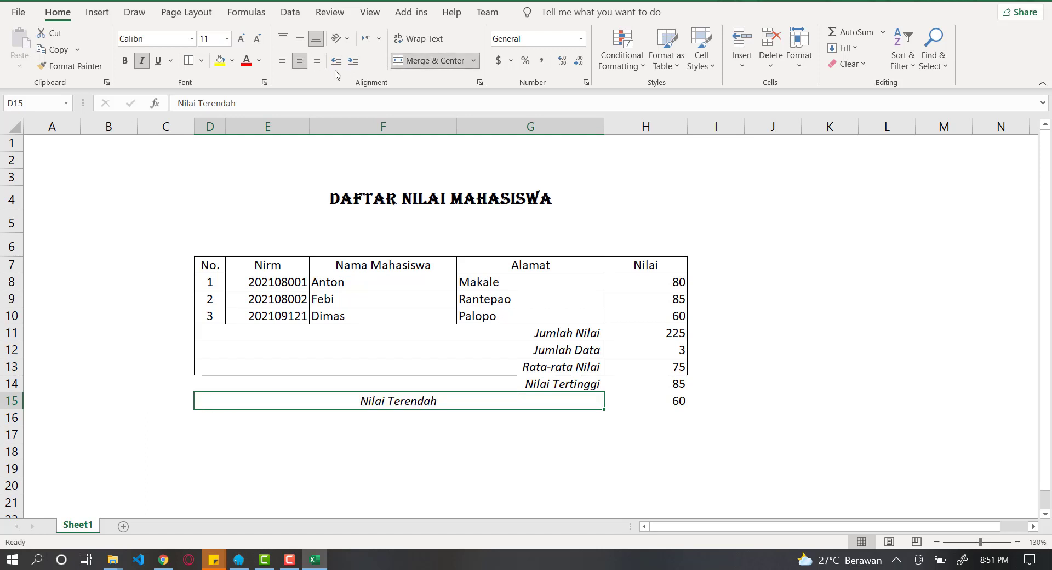
pyautogui.click(316, 61)
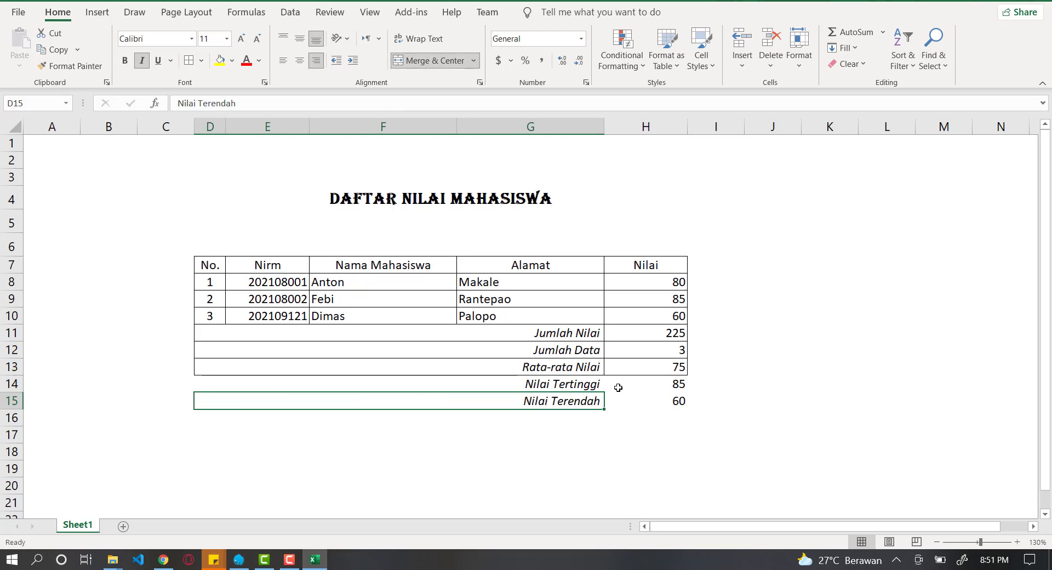
# Step: Apply all borders to the "Nilai Tertinggi" and "Nilai Terendah" rows in D14:H15
pyautogui.moveTo(573, 385); pyautogui.dragTo(615, 394)
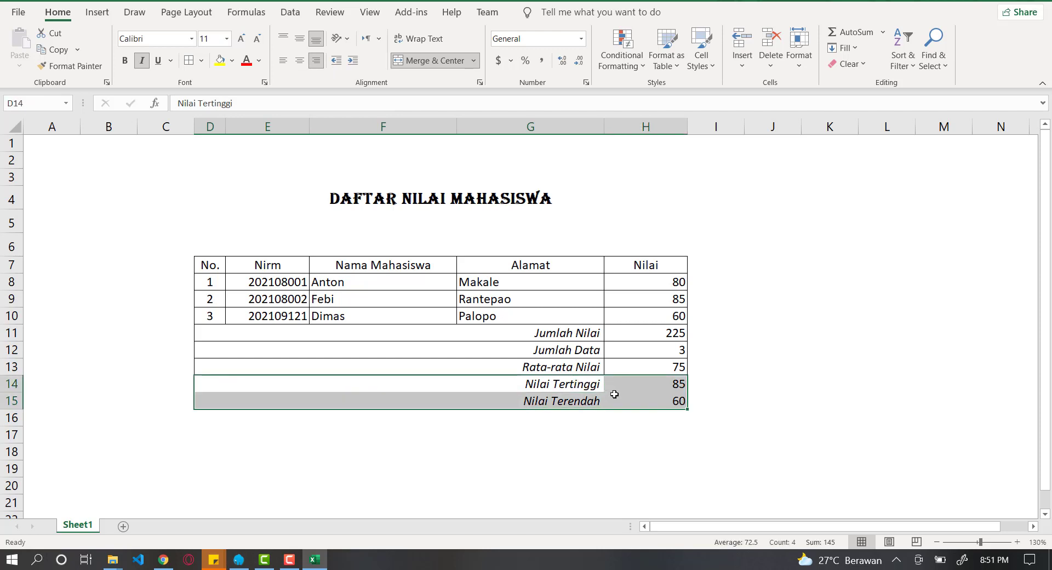
pyautogui.click(201, 60)
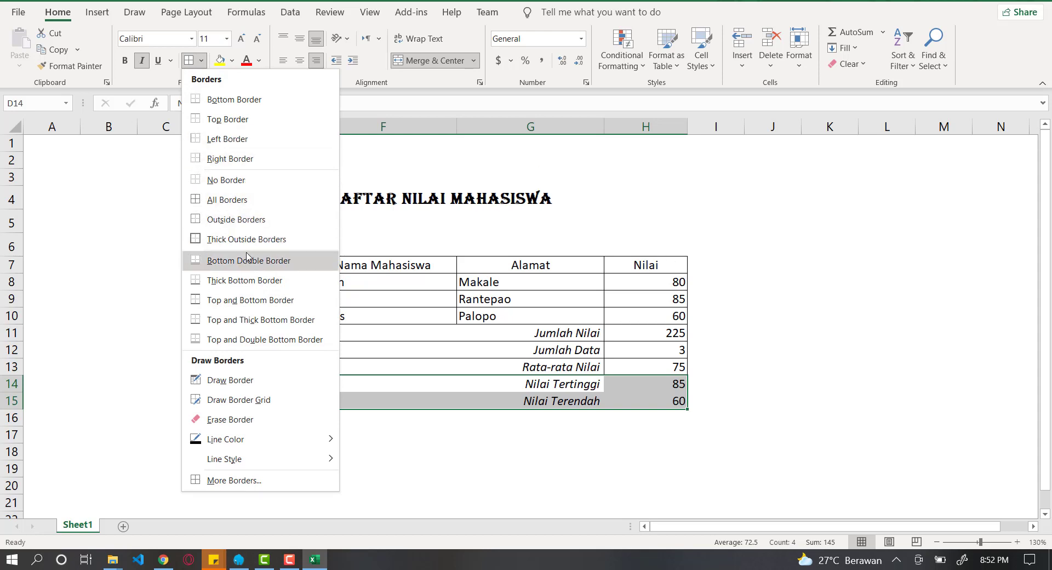
pyautogui.click(239, 201)
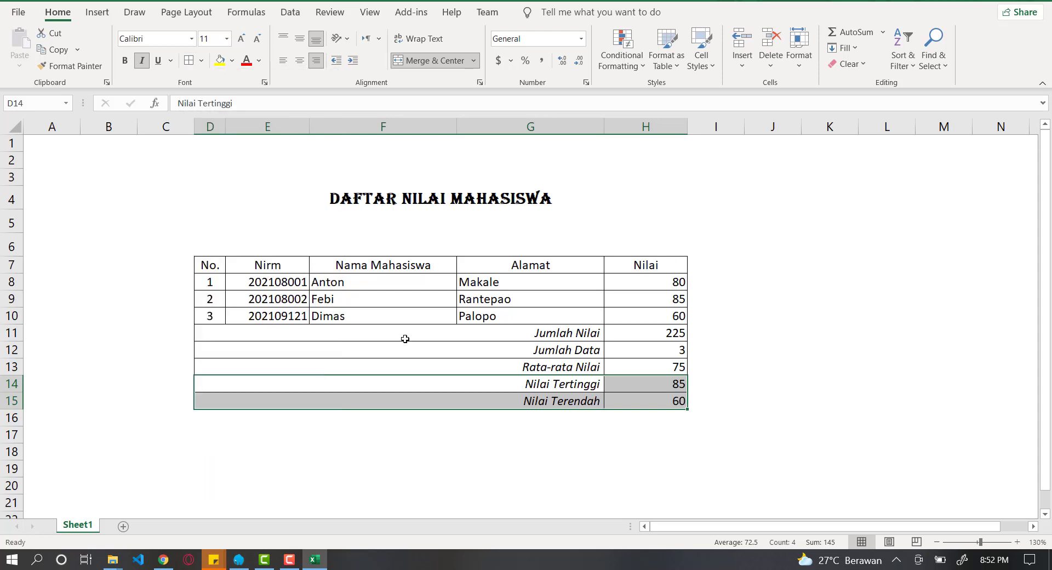
pyautogui.click(475, 350)
pyautogui.click(761, 312)
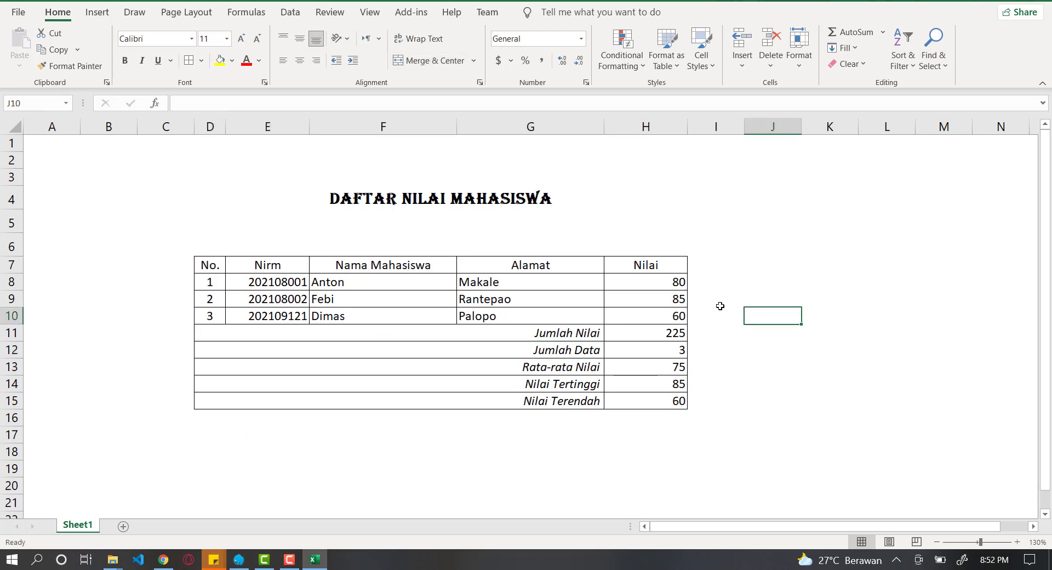
# Step: Review the formulas behind the "Jumlah Data", "Rata-rata Nilai" and "Nilai Terendah" values in column H
pyautogui.click(649, 350)
pyautogui.click(646, 371)
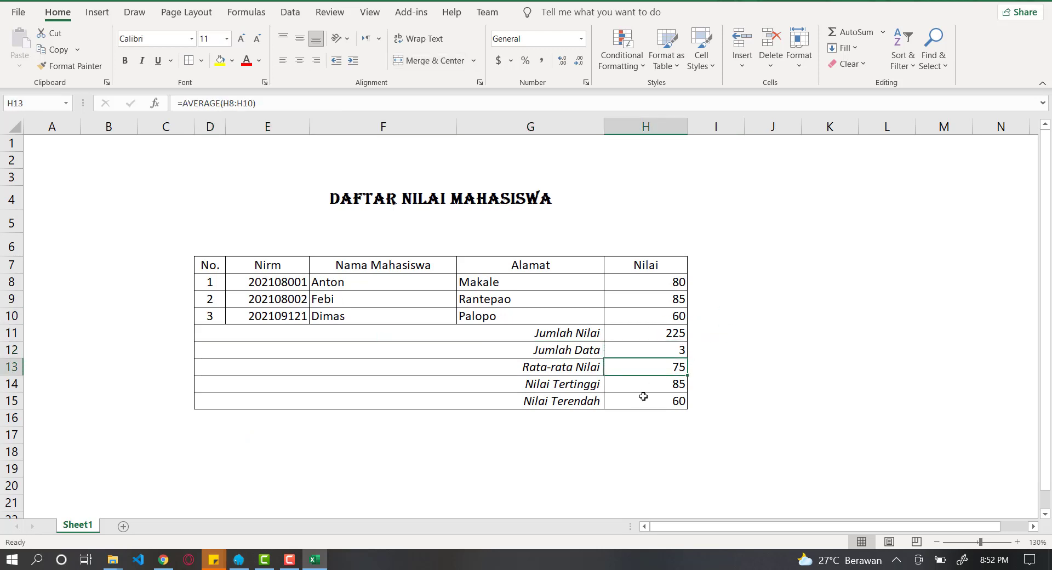
pyautogui.click(650, 394)
pyautogui.click(742, 317)
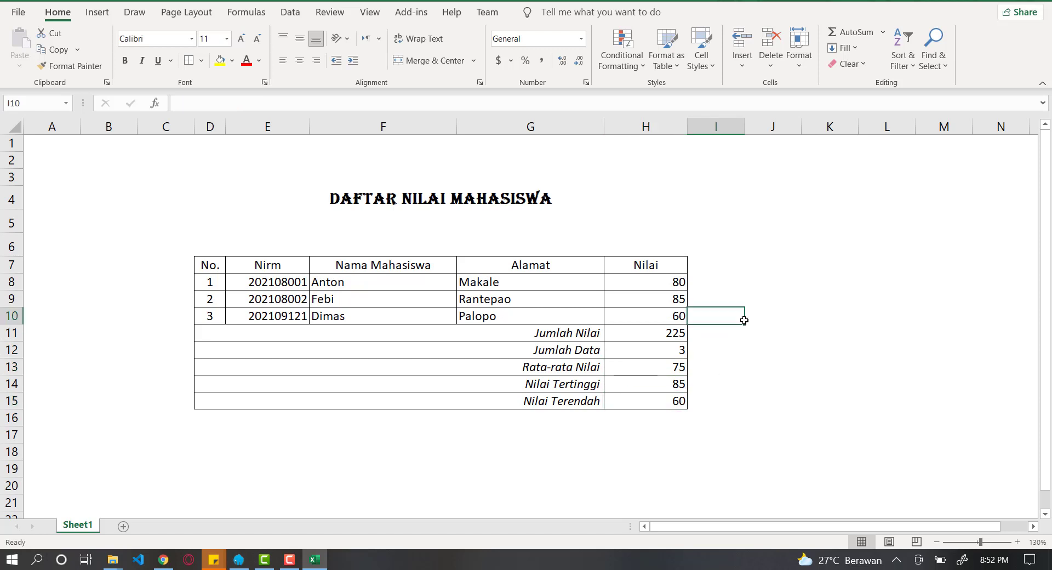
pyautogui.click(613, 177)
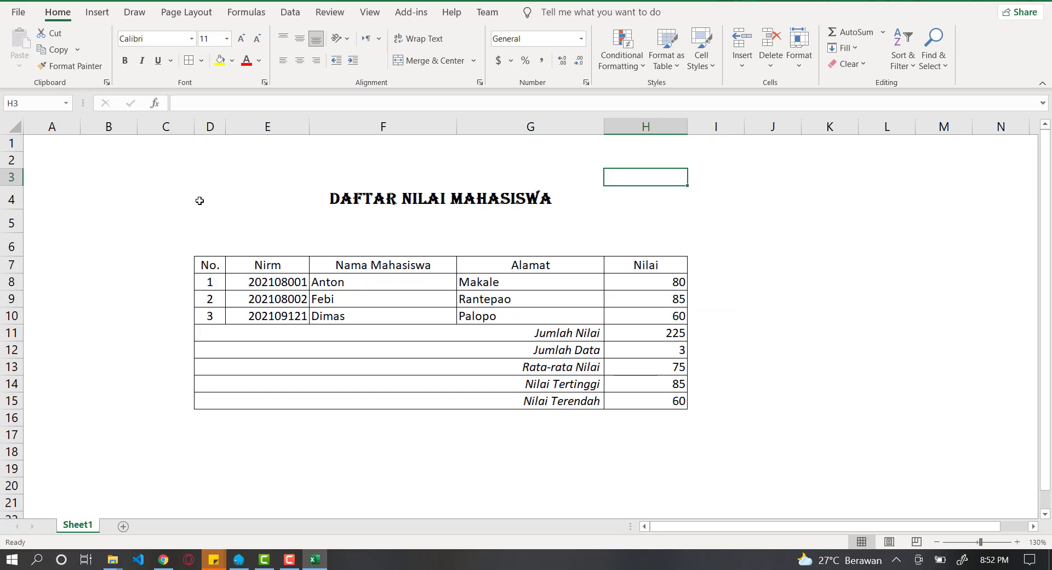
# Step: Examine the print preview of the sheet and return to the worksheet
pyautogui.click(16, 13)
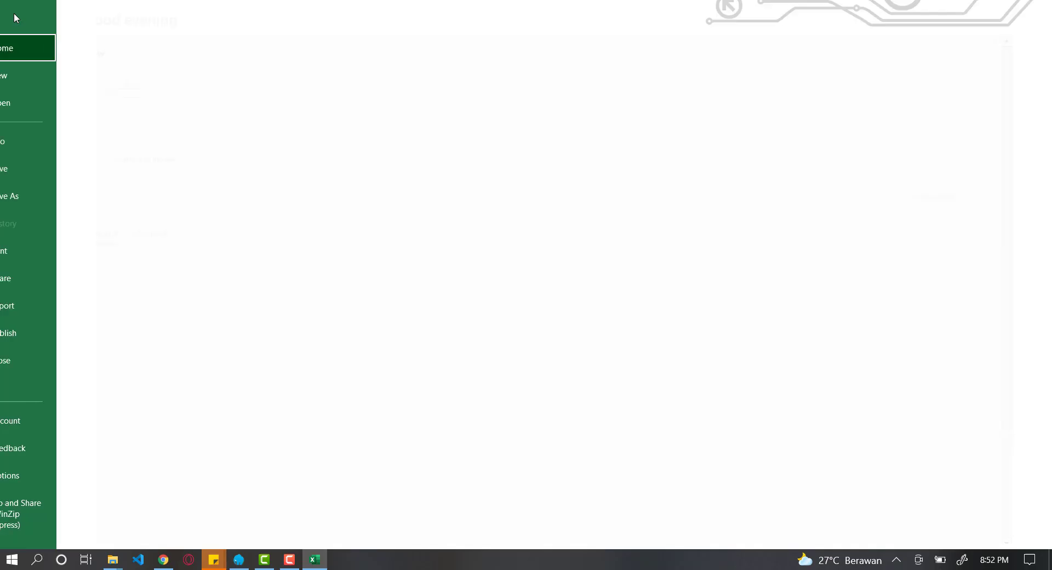
pyautogui.click(51, 256)
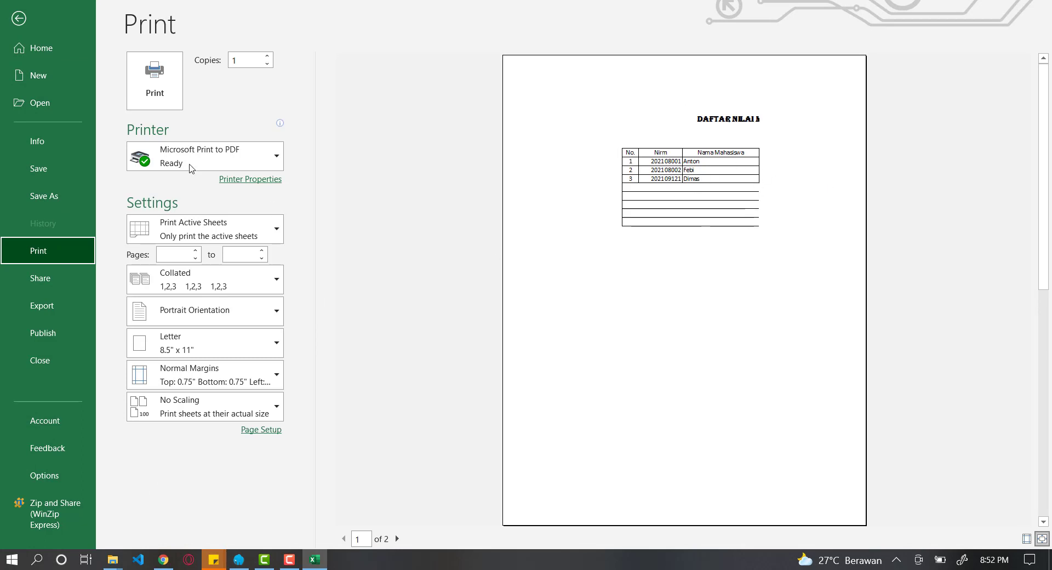
pyautogui.click(19, 30)
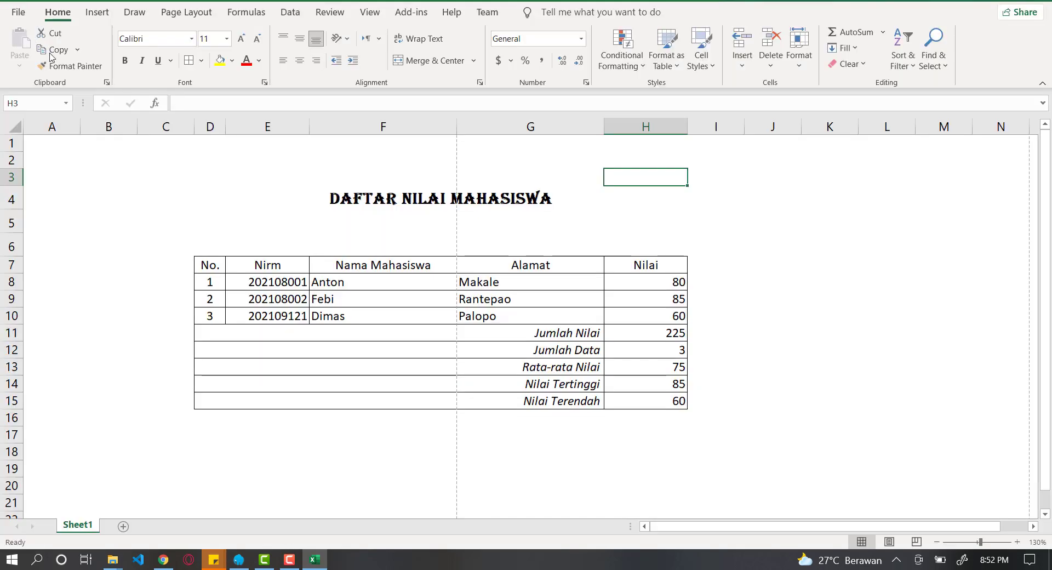
# Step: Select the title and grade table in D4:H15 and set the print settings to Print Selection
pyautogui.click(290, 197)
pyautogui.moveTo(290, 197)
pyautogui.mouseDown()
pyautogui.moveTo(313, 306)
pyautogui.moveTo(305, 395)
pyautogui.mouseUp()
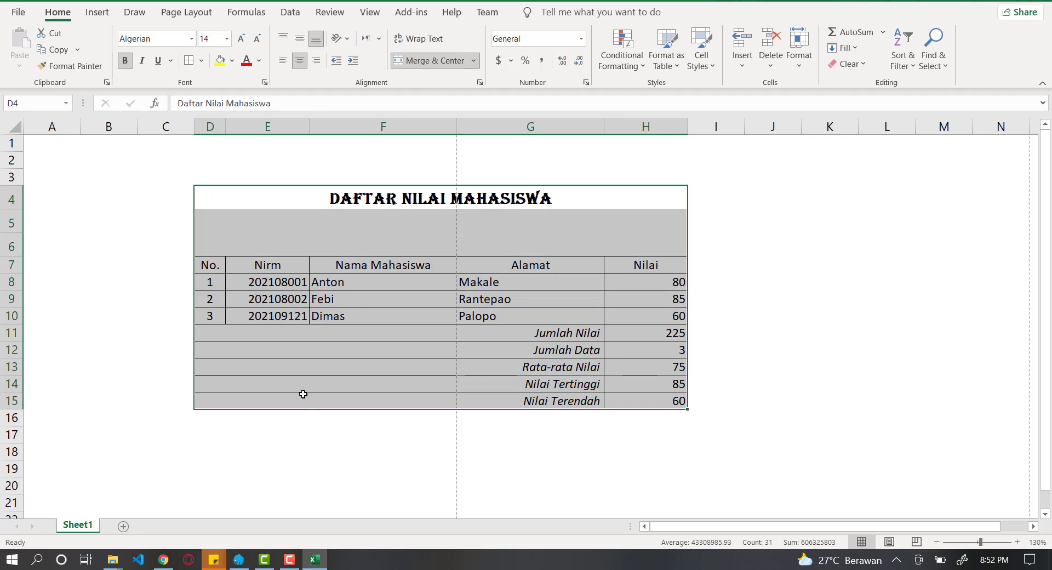
pyautogui.click(25, 13)
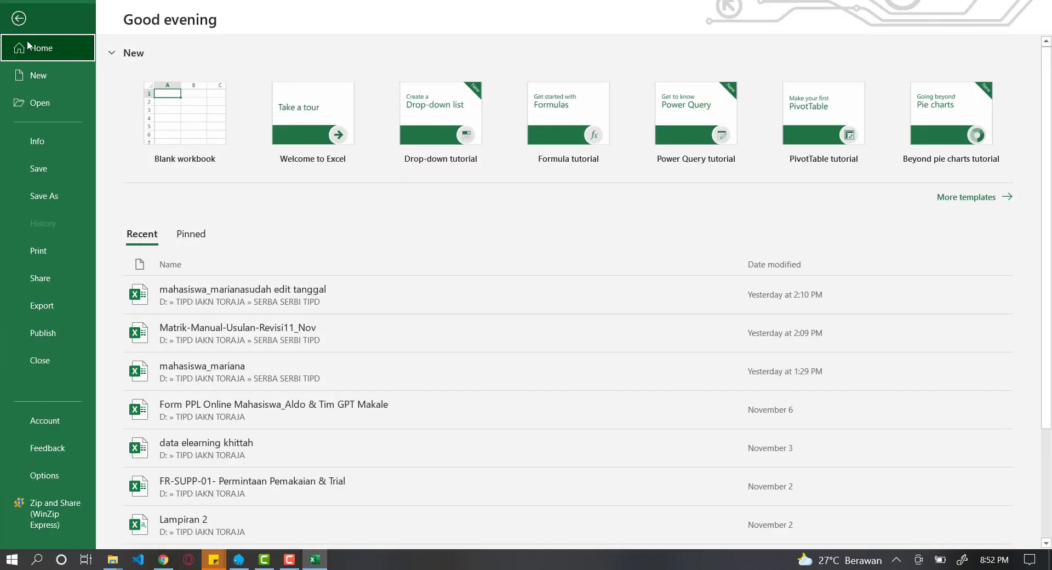
pyautogui.click(39, 251)
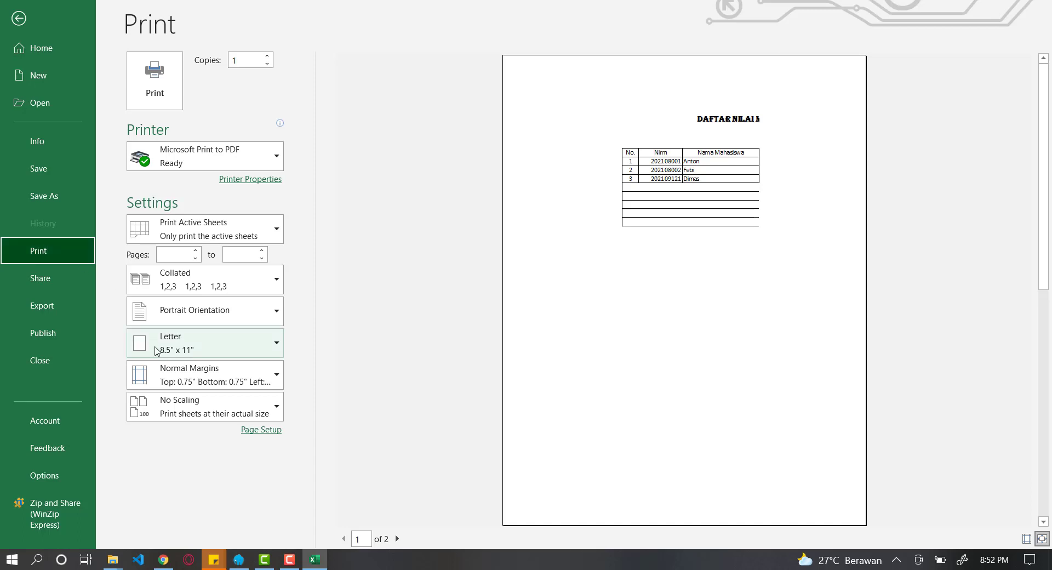
pyautogui.click(190, 237)
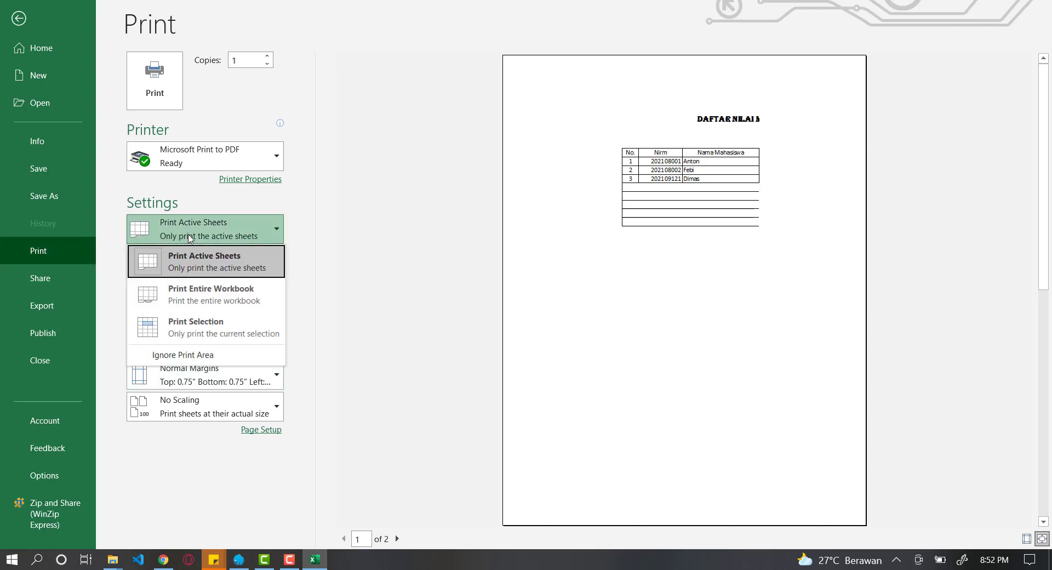
pyautogui.click(187, 329)
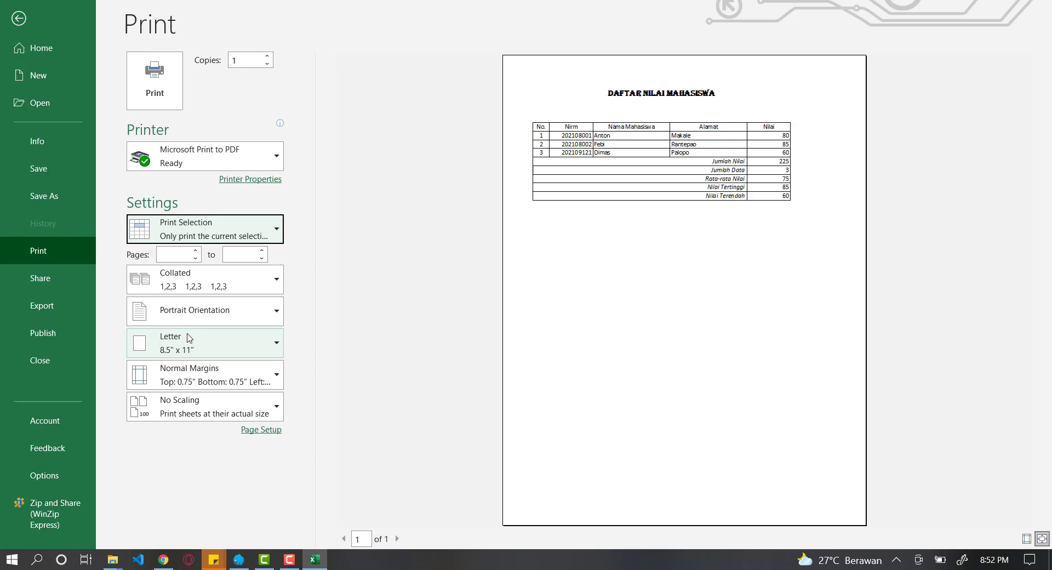
# Step: Examine the paper size and available printers in the print settings and return to the worksheet
pyautogui.click(230, 343)
pyautogui.click(230, 344)
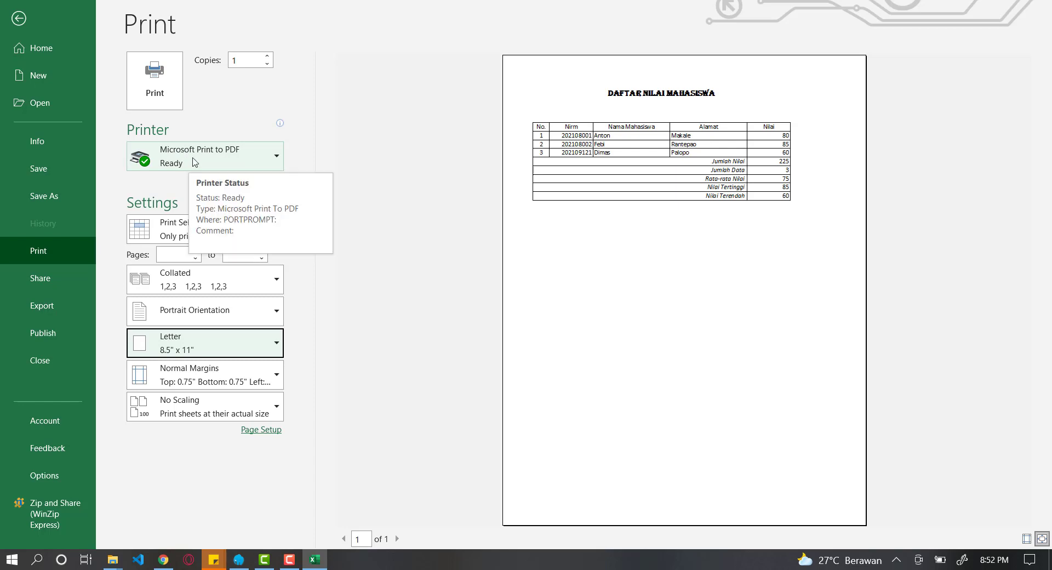
pyautogui.click(238, 157)
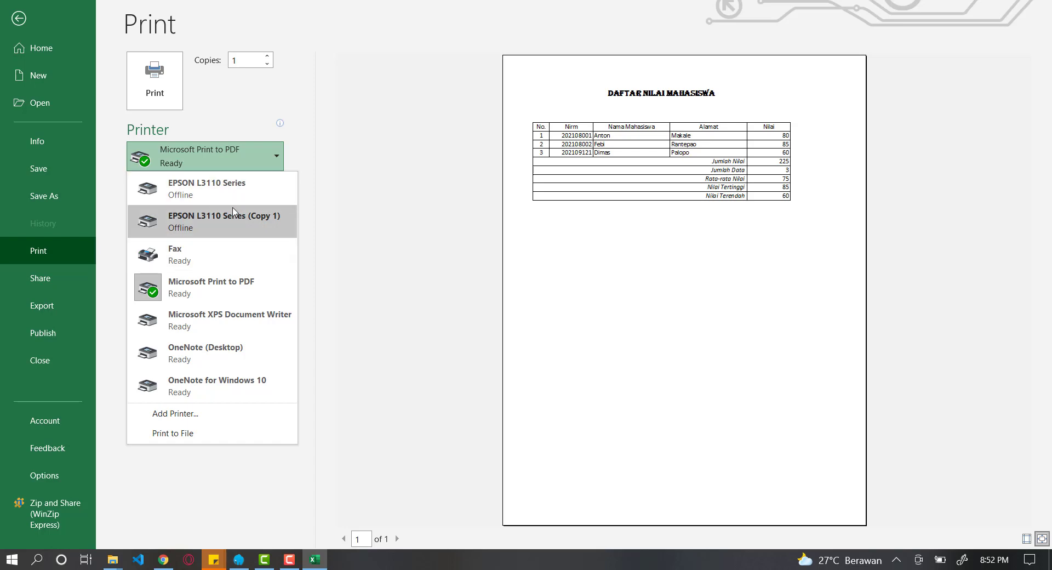
pyautogui.click(359, 153)
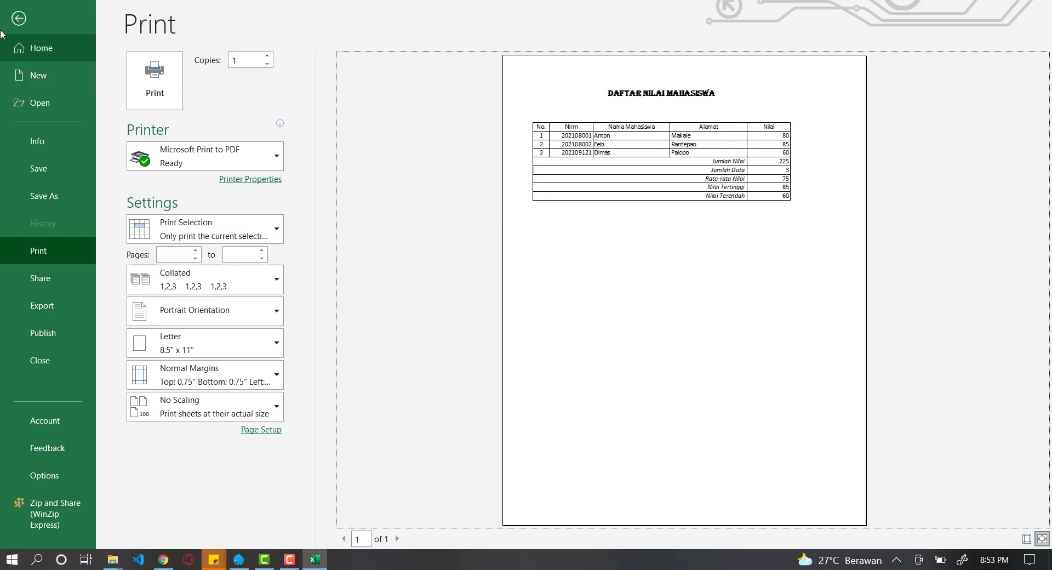
pyautogui.click(19, 18)
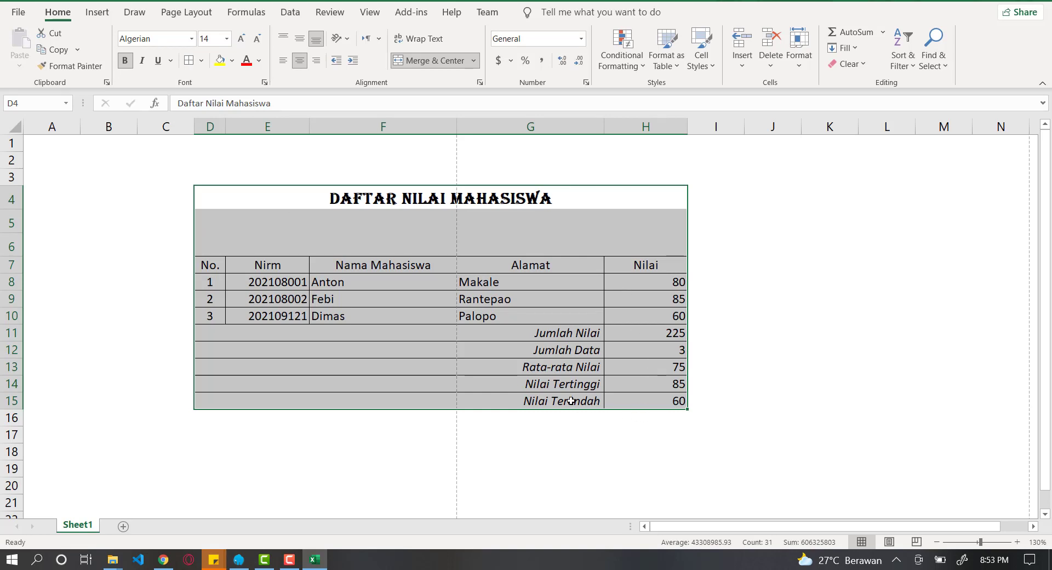
pyautogui.click(785, 253)
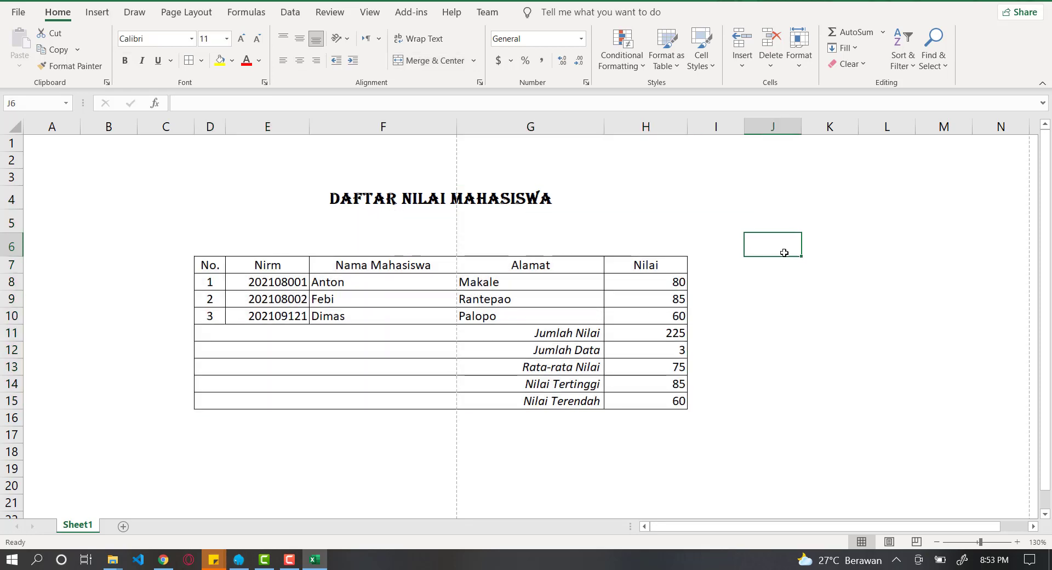
# Step: Save the workbook as "belajar microsoft excel" in the TIPD IAKN TORAJA folder on drive D
pyautogui.click(18, 12)
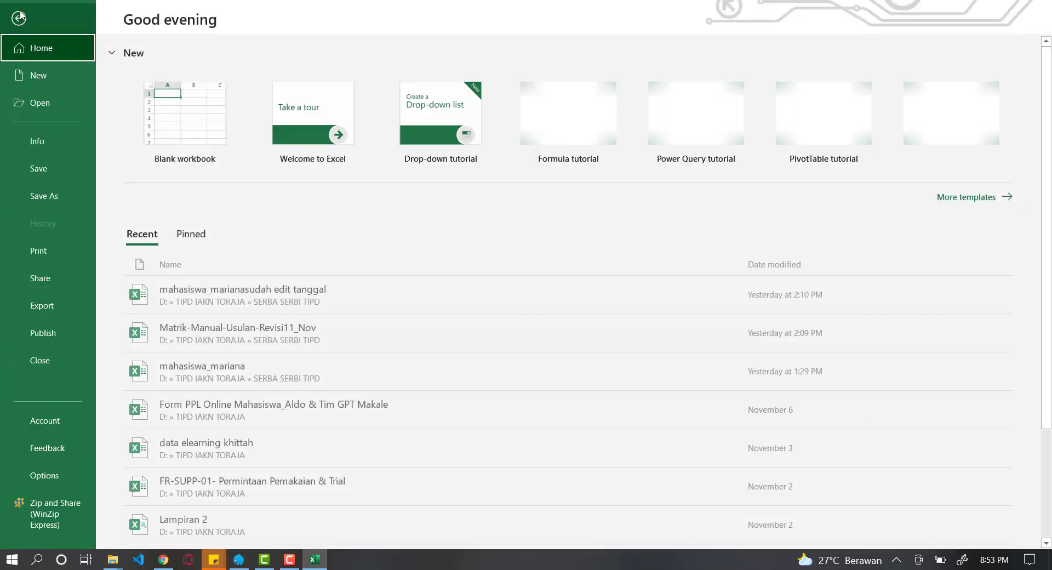
pyautogui.click(57, 169)
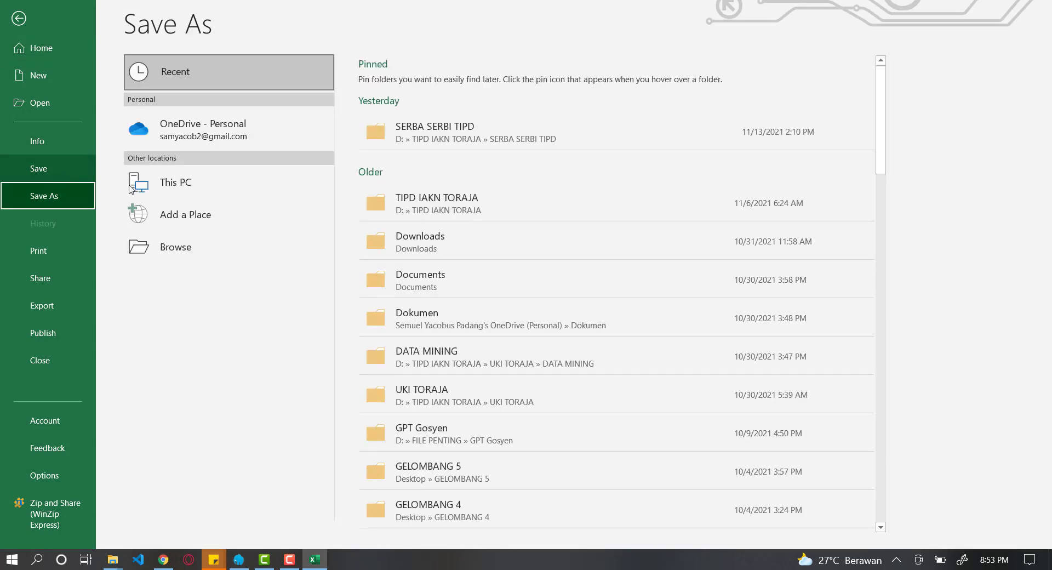
pyautogui.click(438, 213)
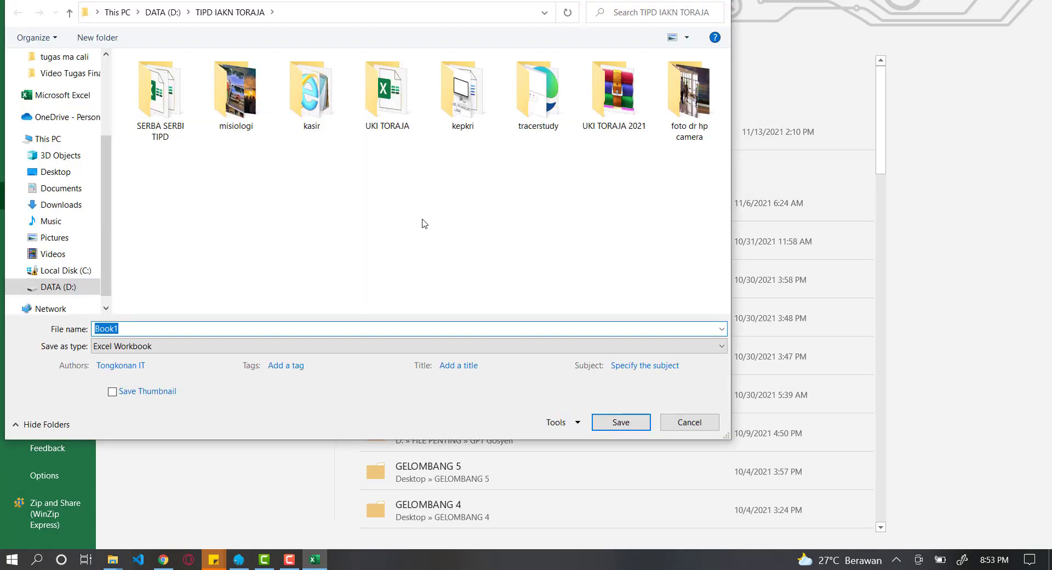
pyautogui.write('belajar microsoft excel')
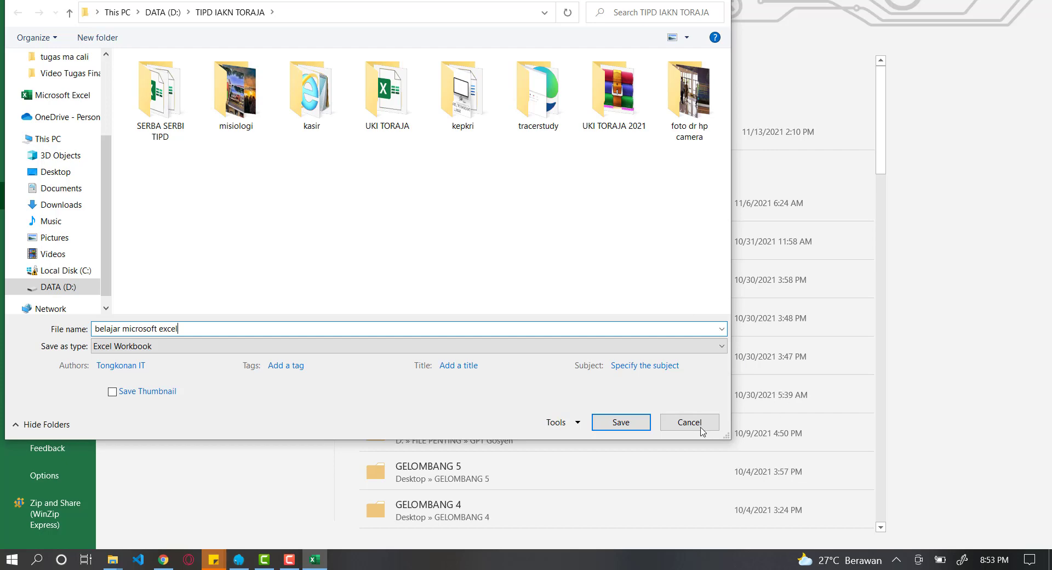
pyautogui.click(620, 424)
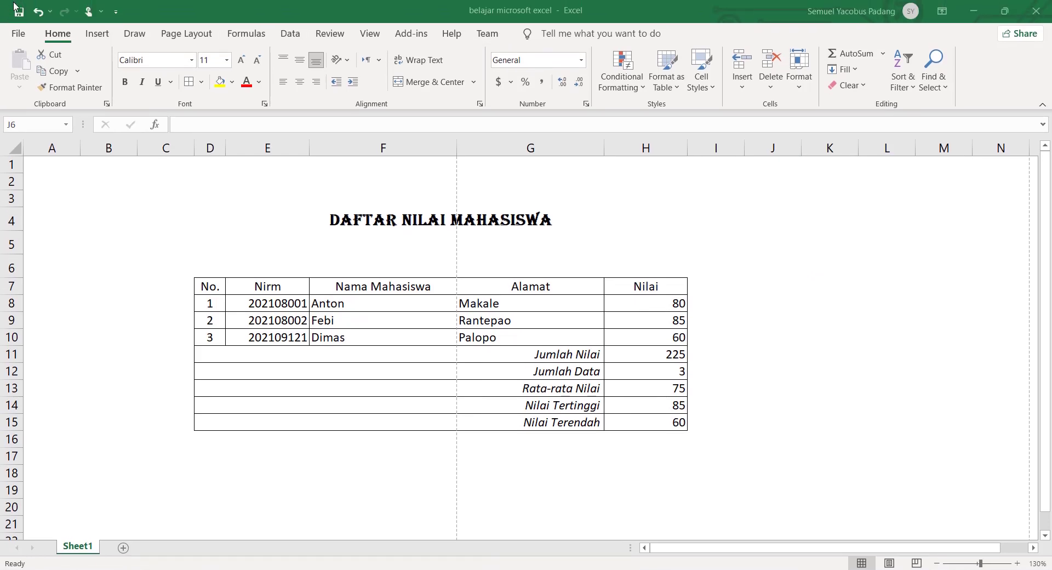
pyautogui.click(486, 14)
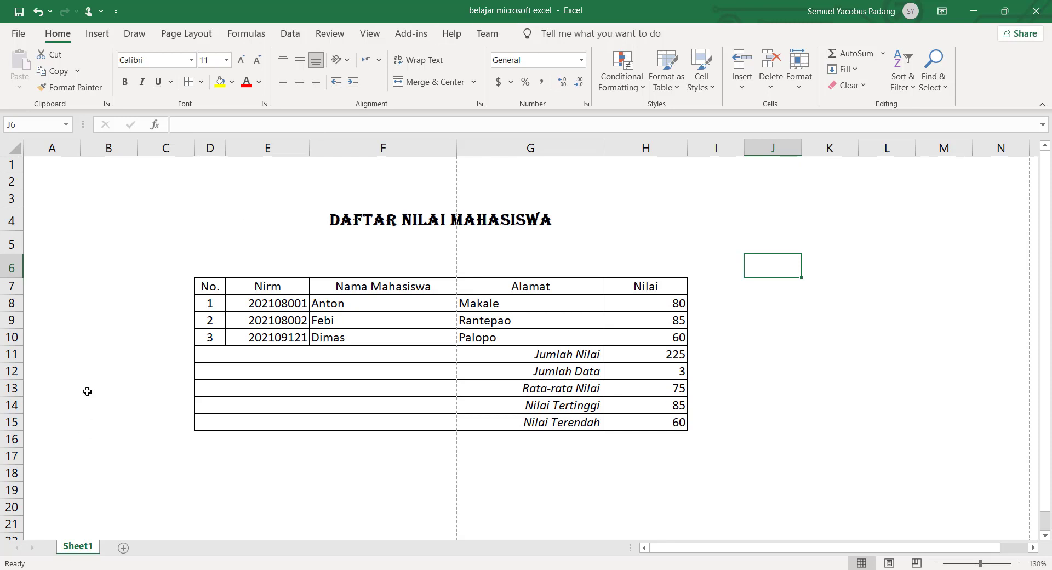
pyautogui.click(107, 388)
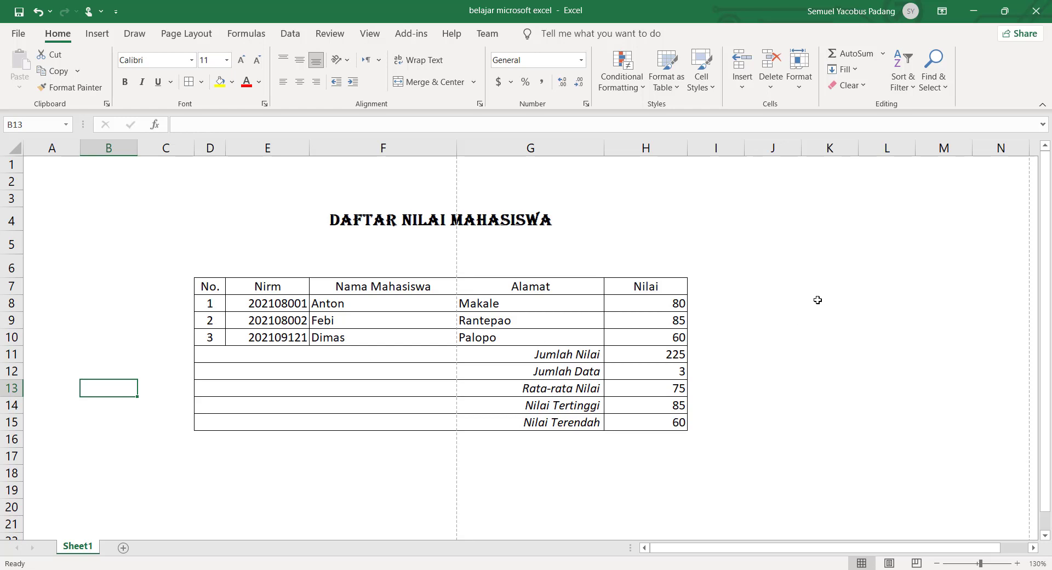
pyautogui.click(136, 247)
pyautogui.click(131, 357)
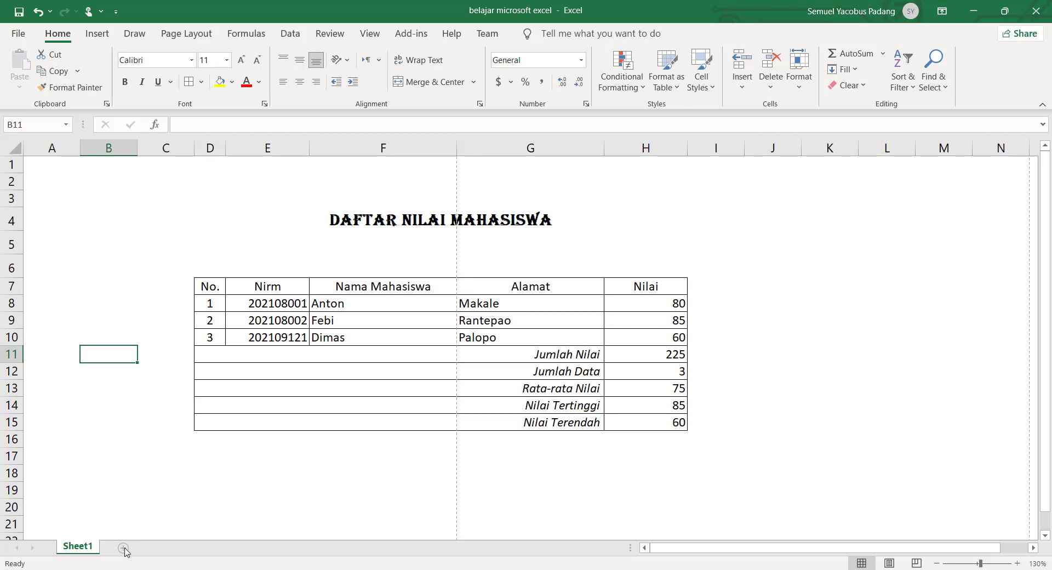
pyautogui.click(142, 507)
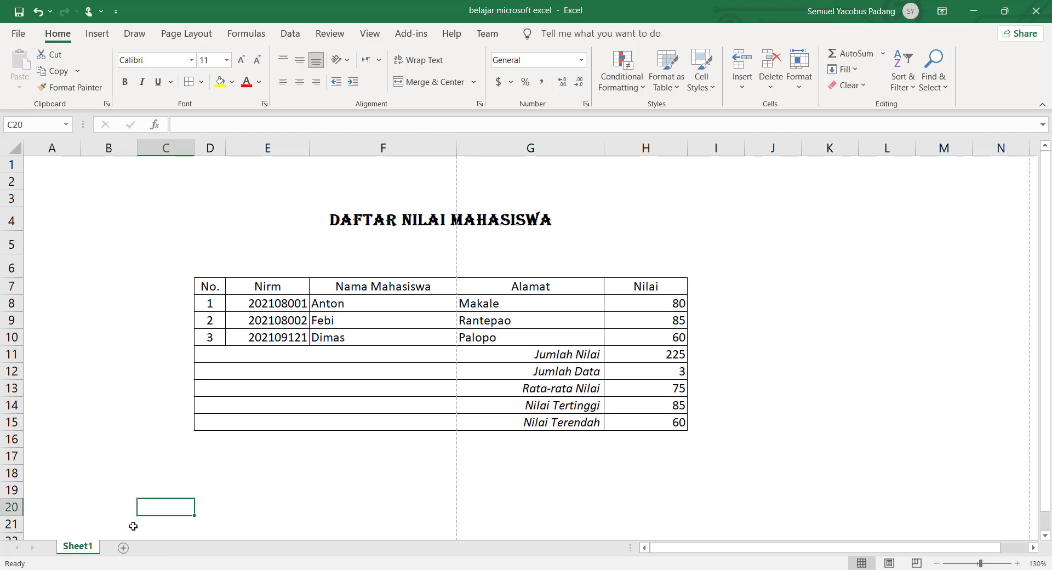
pyautogui.click(133, 524)
# Step: Add a second worksheet after Sheet1 and switch back and forth between the two sheets
pyautogui.click(123, 548)
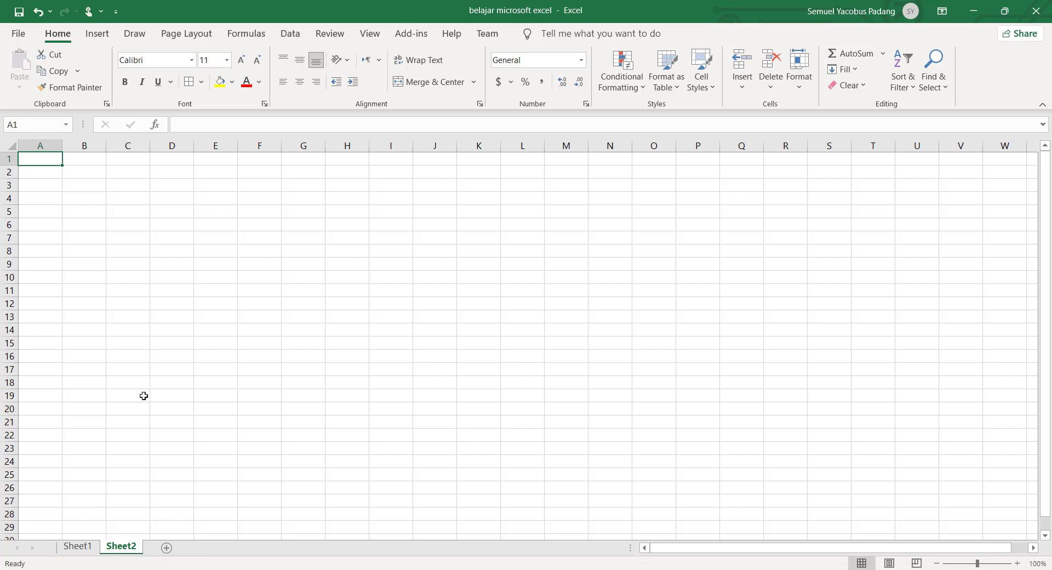
pyautogui.click(86, 548)
pyautogui.click(113, 547)
pyautogui.click(87, 548)
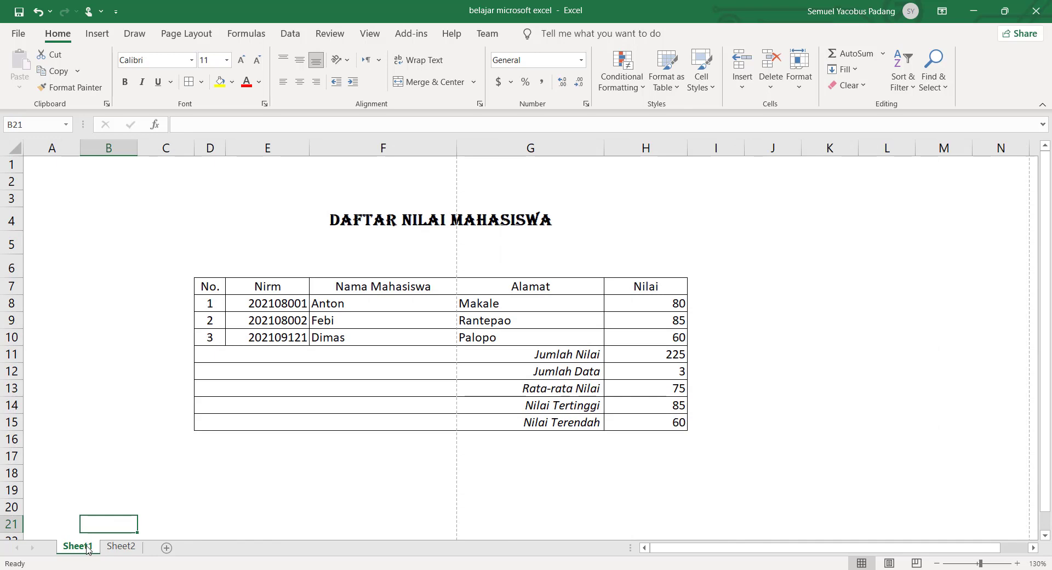
pyautogui.click(117, 548)
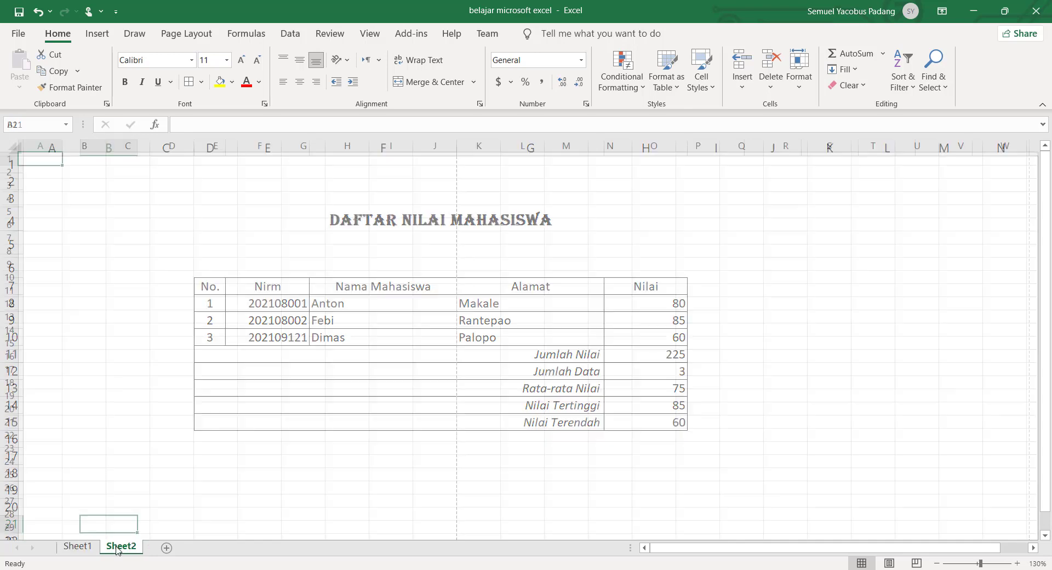
pyautogui.click(86, 549)
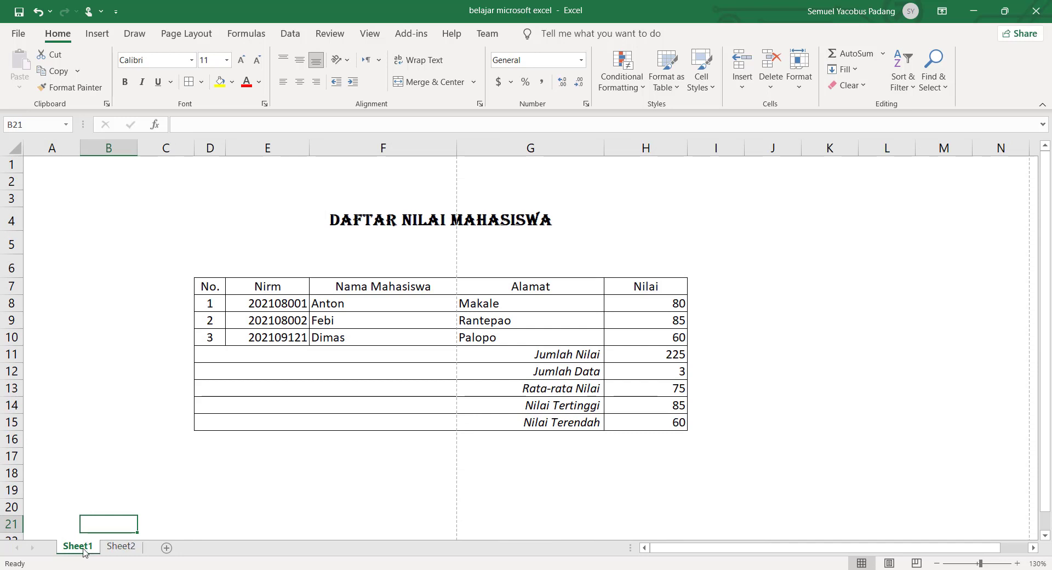
# Step: Rename Sheet2 as "Keuangan"
pyautogui.click(121, 548)
pyautogui.rightClick(115, 550)
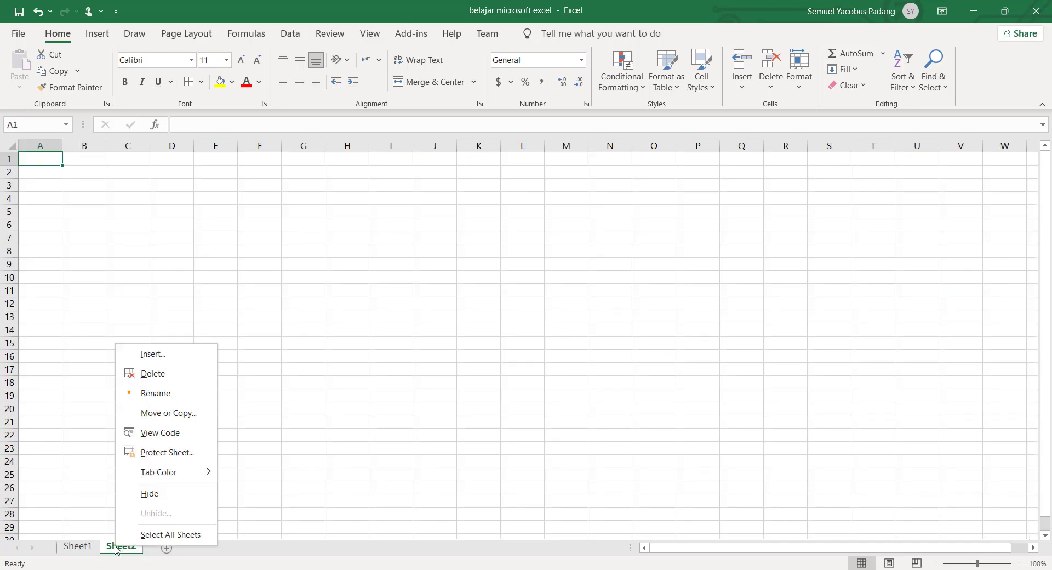
pyautogui.click(155, 393)
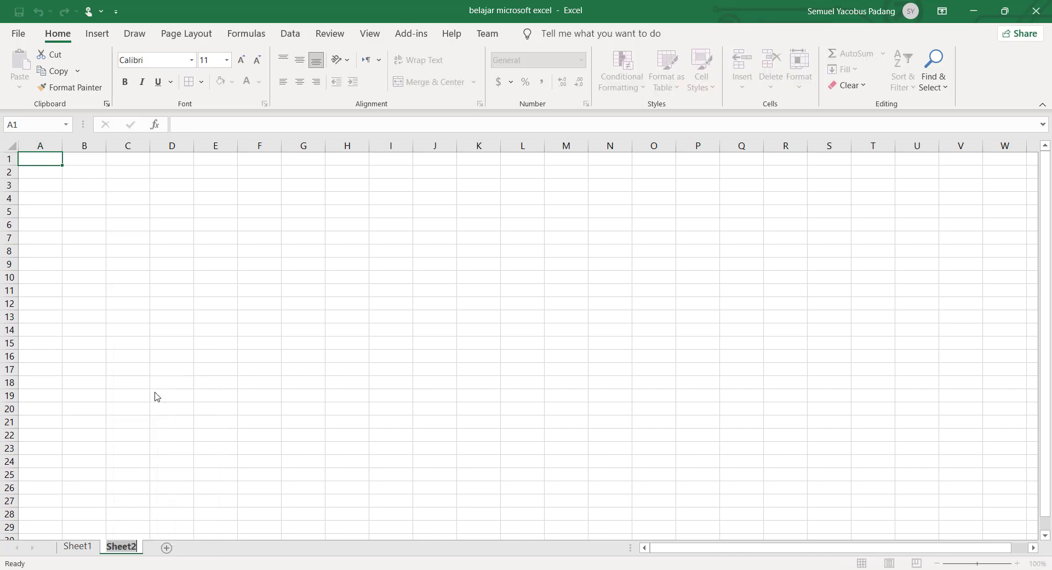
pyautogui.write('Keuangan')
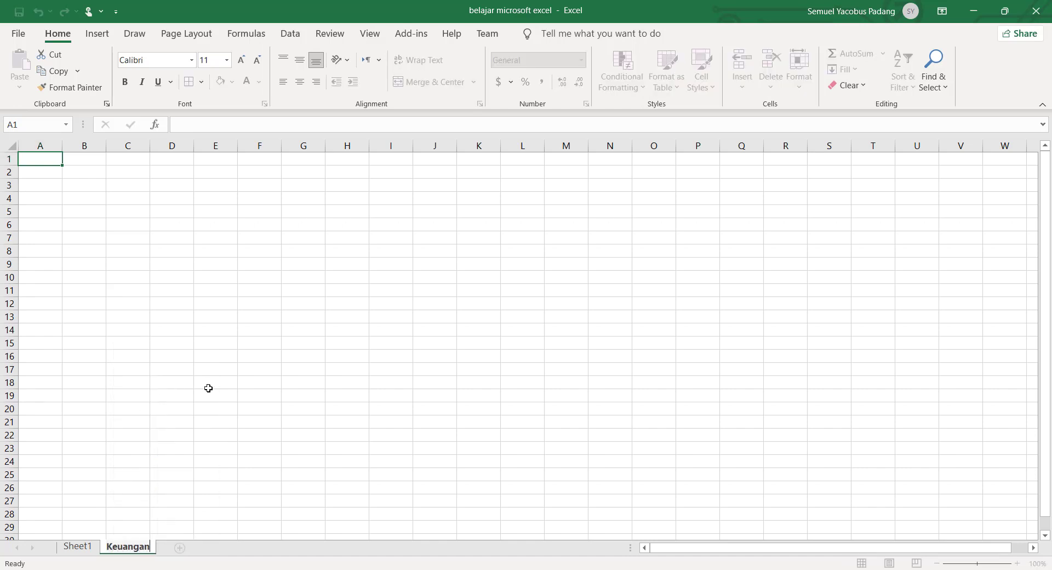
pyautogui.press('Return')
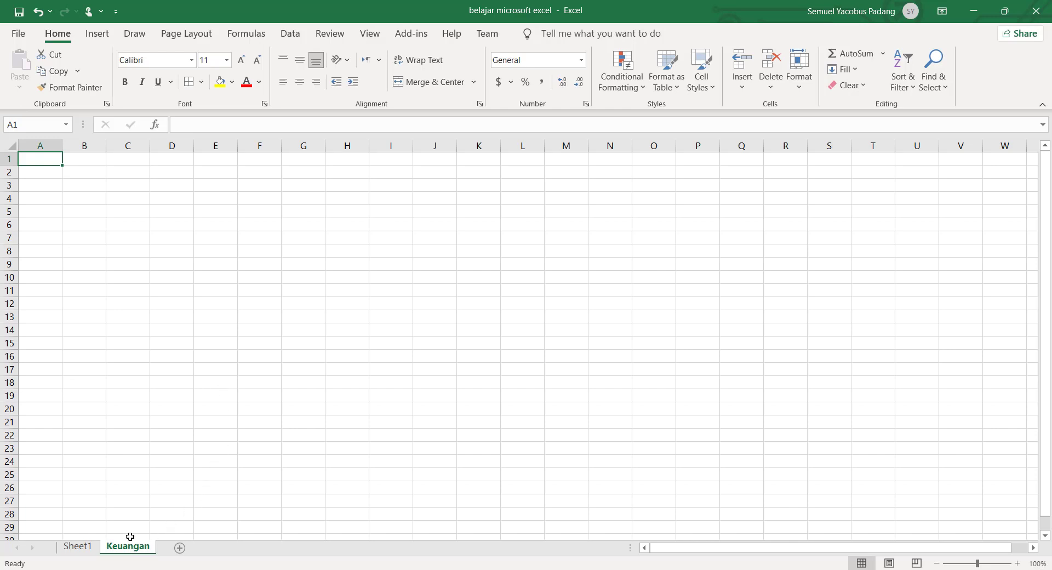
# Step: Enter the heading "Iuran Kuliah" in cell C4 of the Keuangan sheet
pyautogui.click(160, 281)
pyautogui.click(98, 176)
pyautogui.click(144, 200)
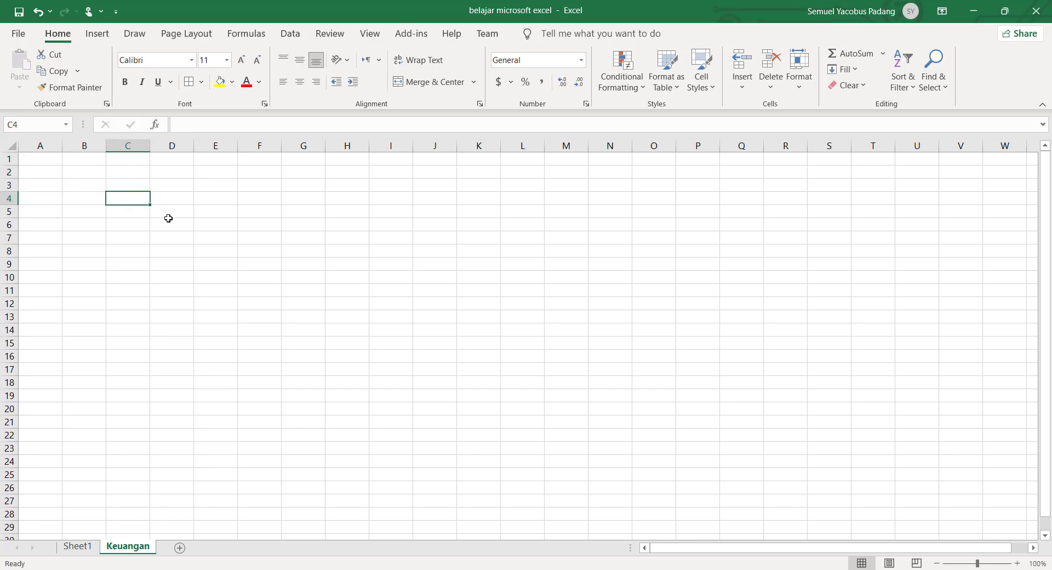
pyautogui.write('Iuran Kuliah')
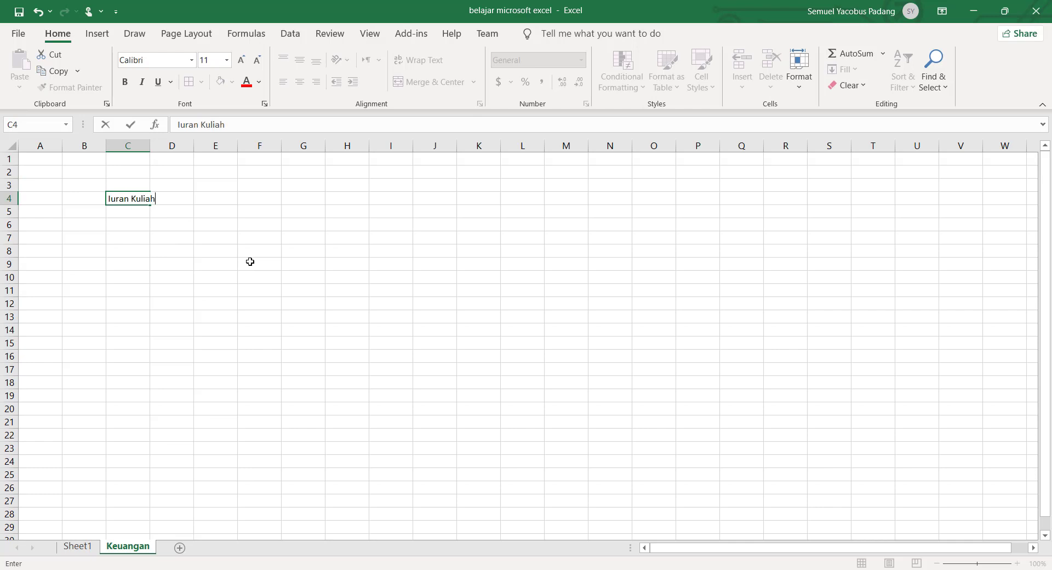
pyautogui.press('Tab')
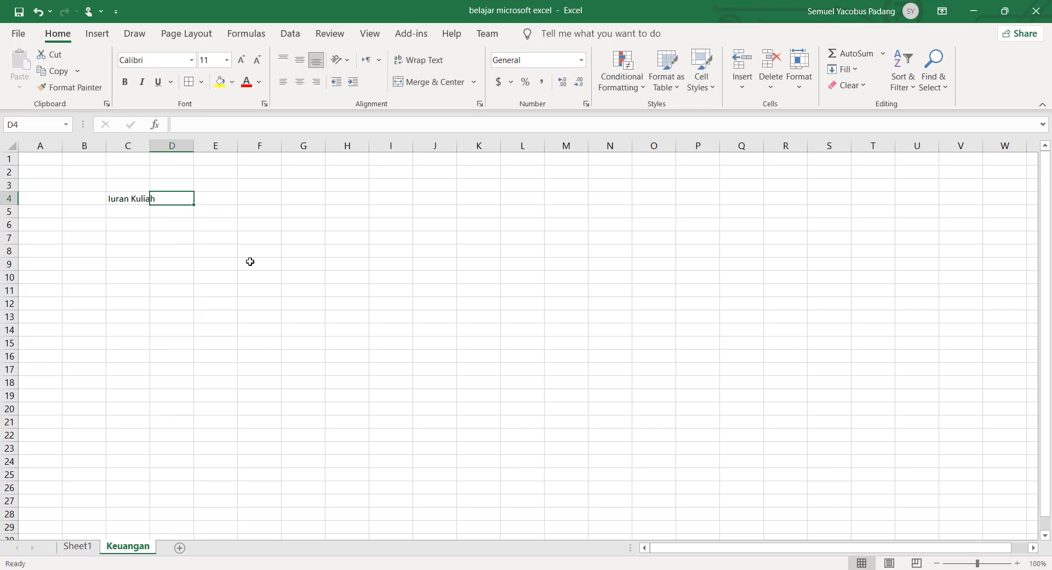
# Step: Enter the amounts 1000000, 2000000 and 800000 in cells C5 to C7 under the Iuran Kuliah heading
pyautogui.press('Down')
pyautogui.press('Left')
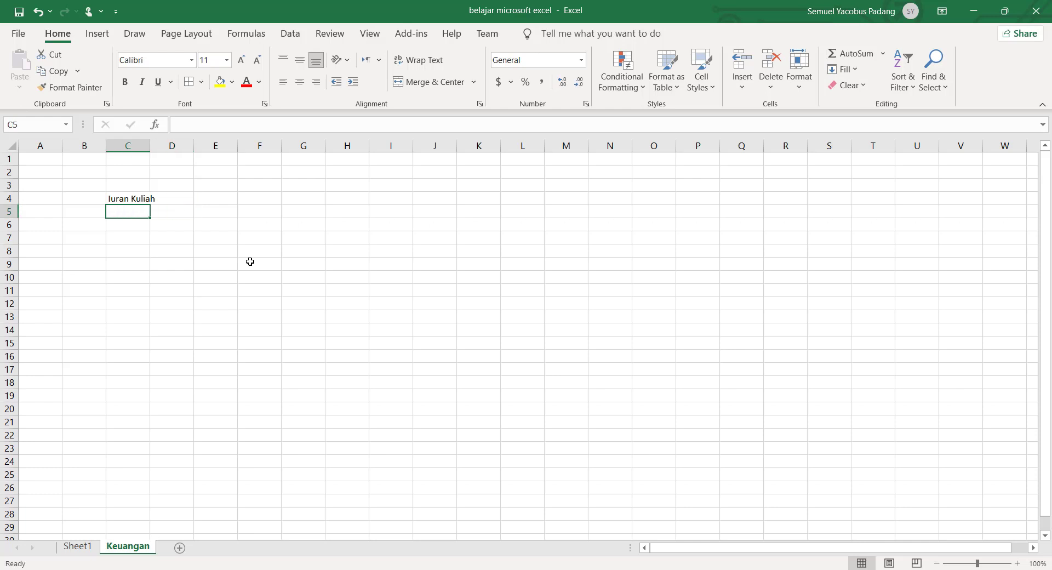
pyautogui.write('1000')
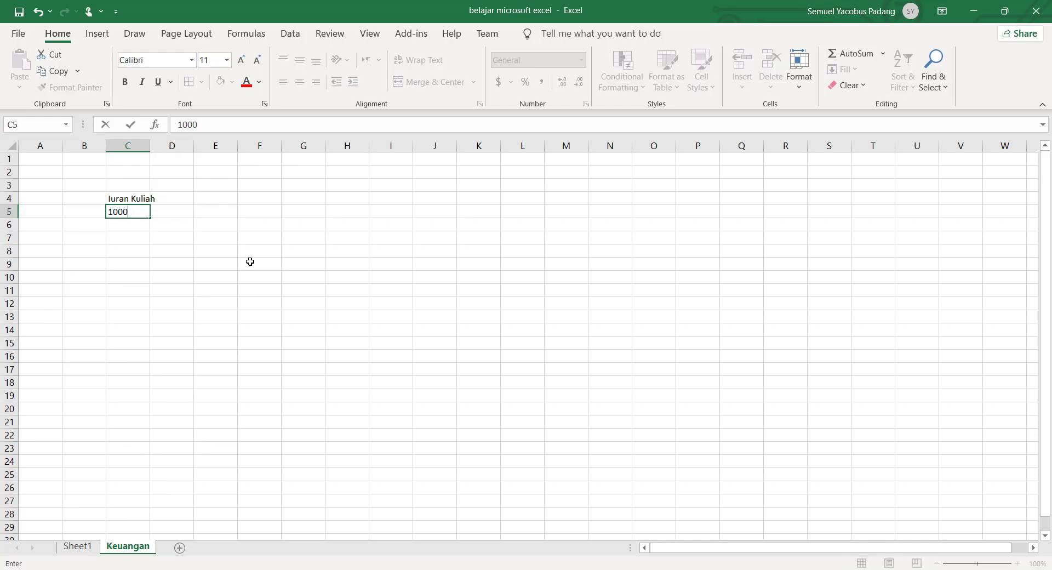
pyautogui.write('000')
pyautogui.press('Return')
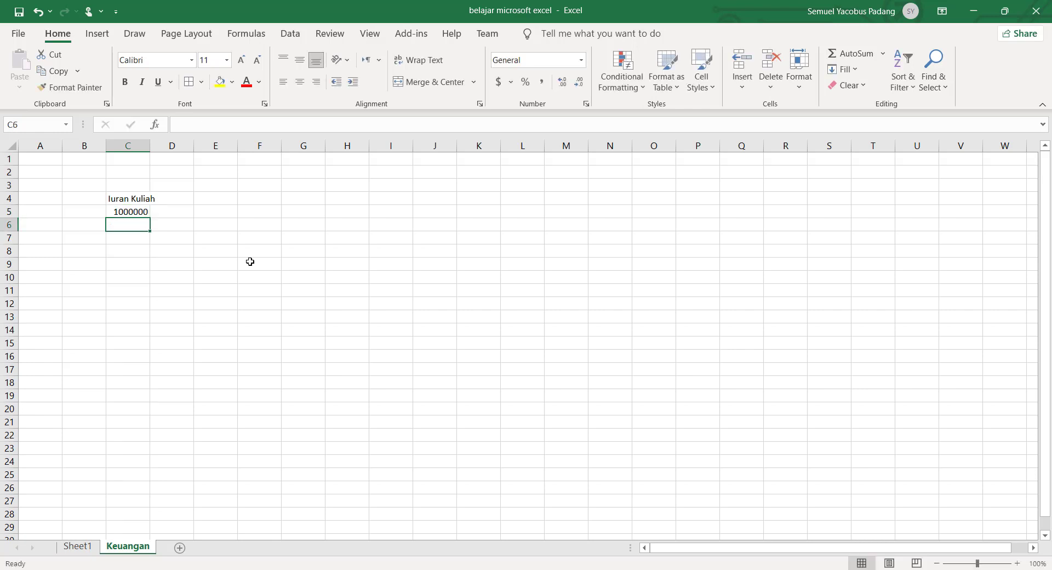
pyautogui.write('2000')
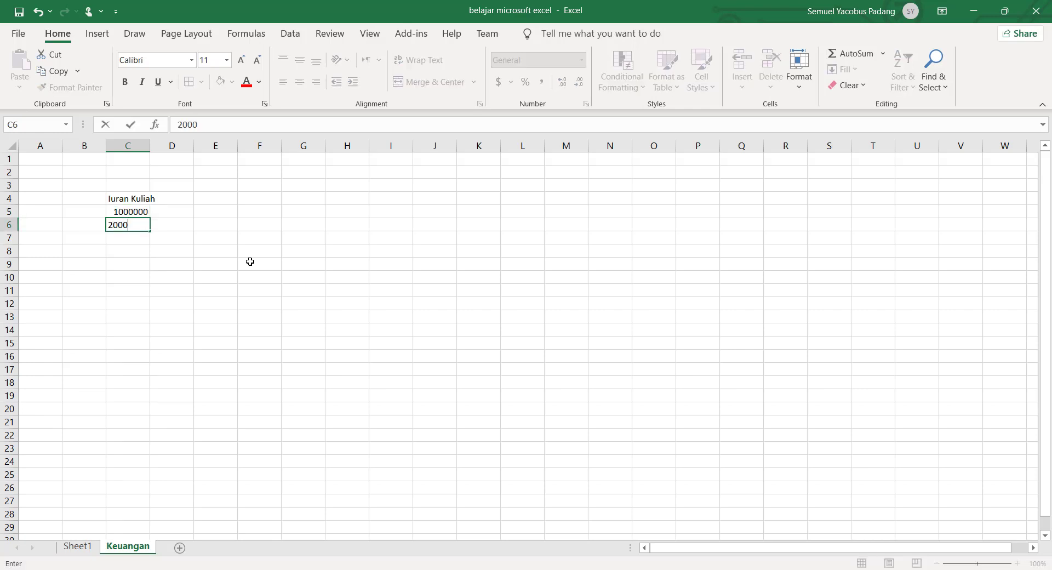
pyautogui.write('0000')
pyautogui.press('Return')
pyautogui.write('800')
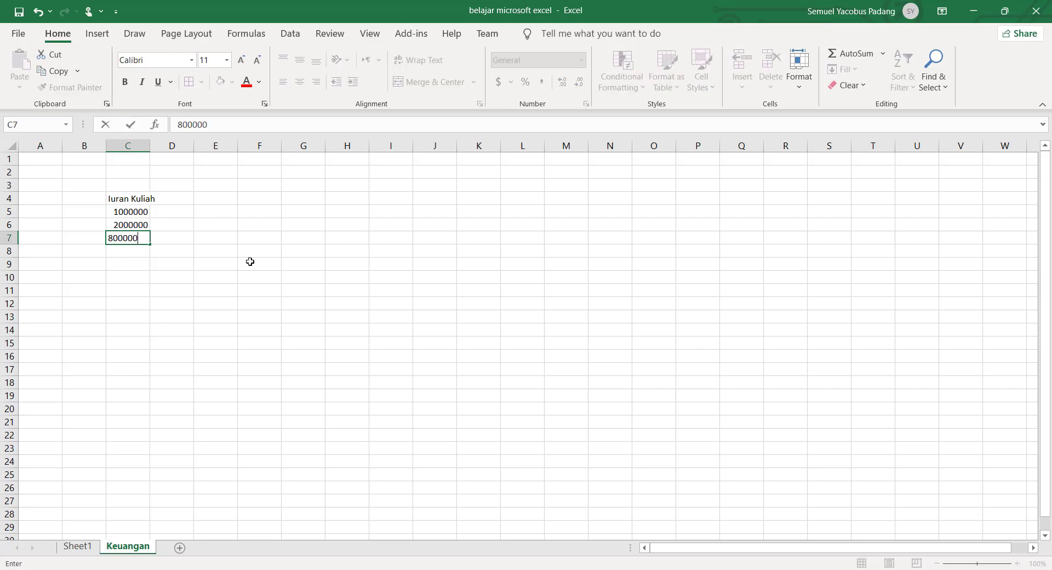
pyautogui.press('Return')
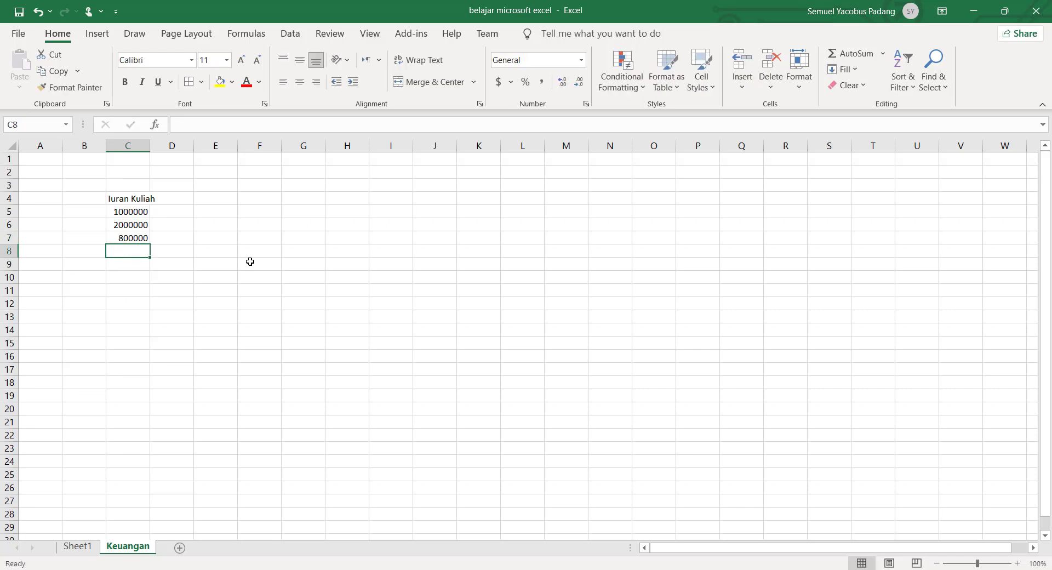
# Step: Widen column C to fit the heading and apply the Accounting number format to cells C5:C7
pyautogui.moveTo(152, 145); pyautogui.dragTo(184, 145)
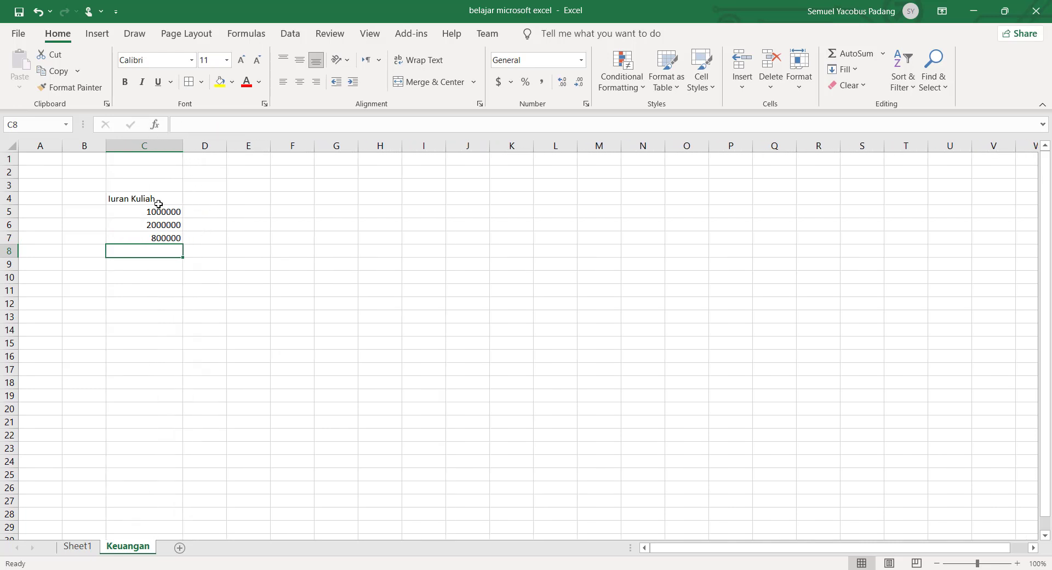
pyautogui.moveTo(159, 209); pyautogui.dragTo(159, 238)
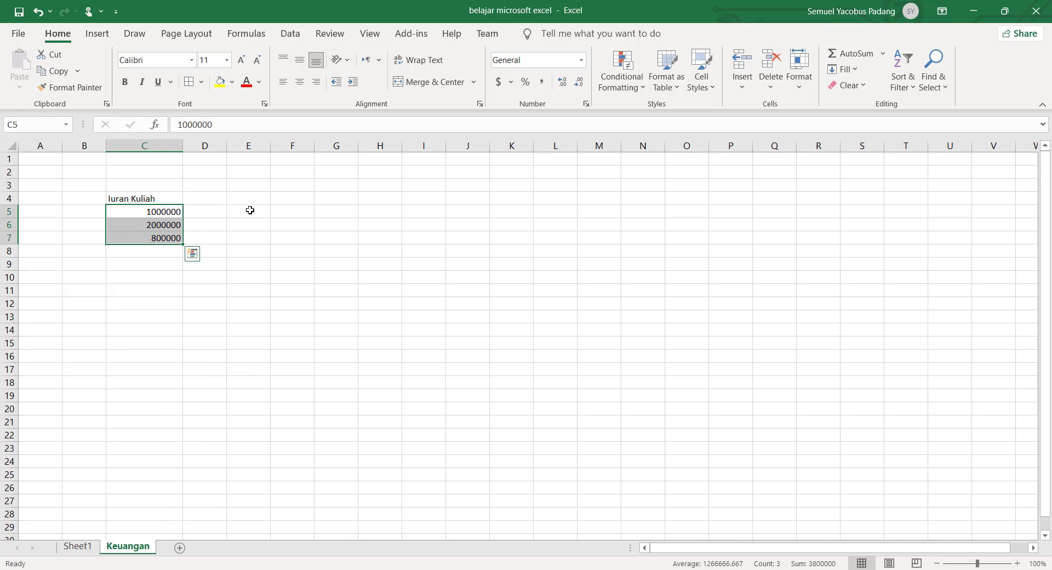
pyautogui.click(582, 65)
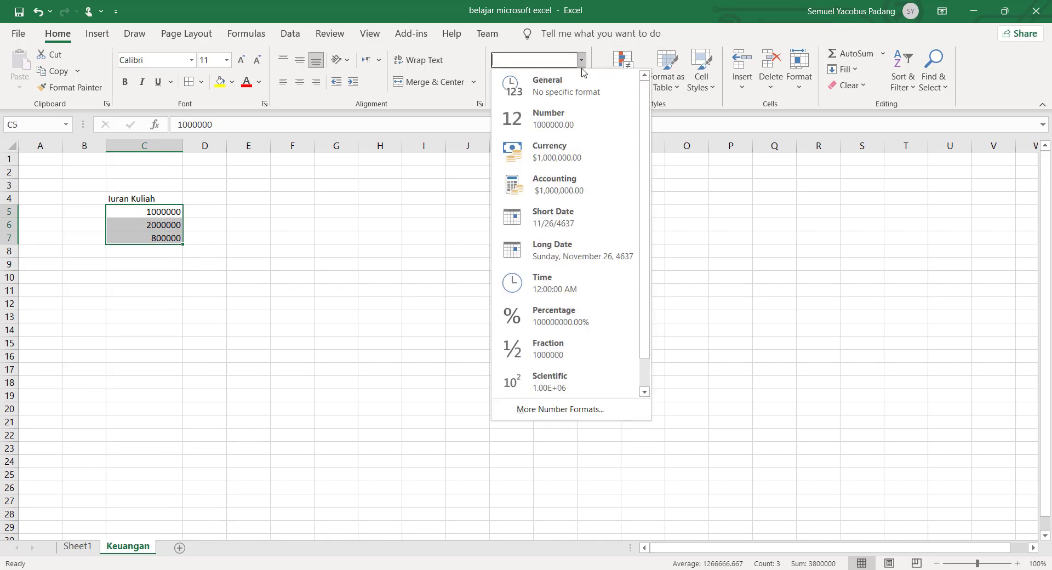
pyautogui.click(575, 182)
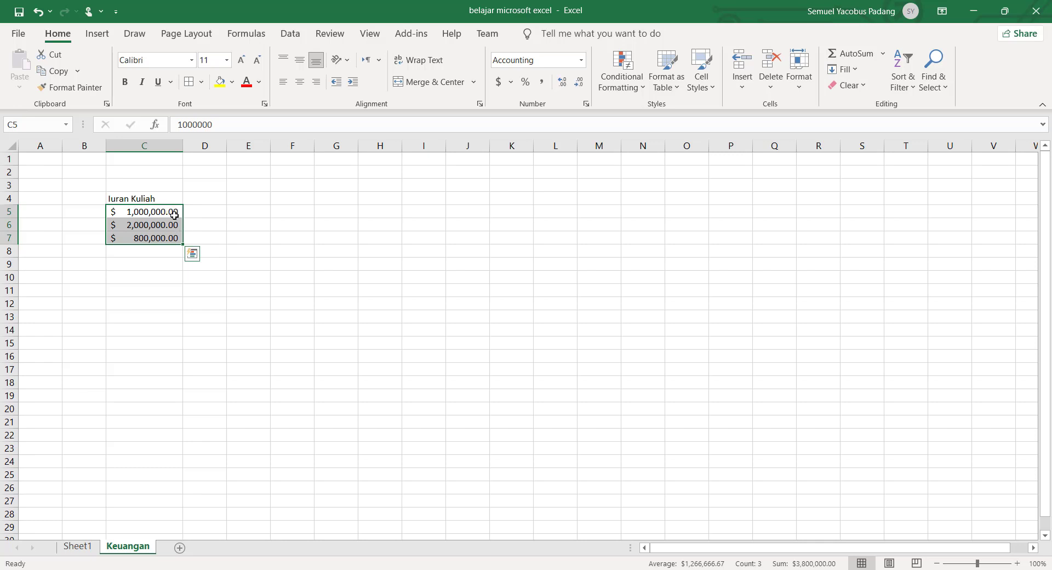
# Step: Change the accounting currency symbol of C5:C7 to IDR and widen column C so the amounts fit
pyautogui.click(510, 82)
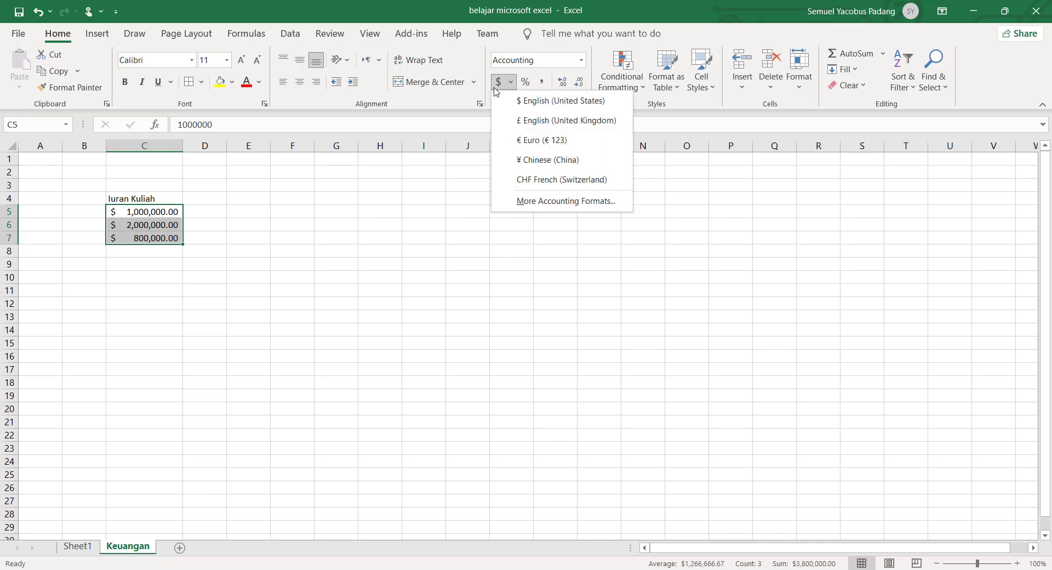
pyautogui.click(514, 202)
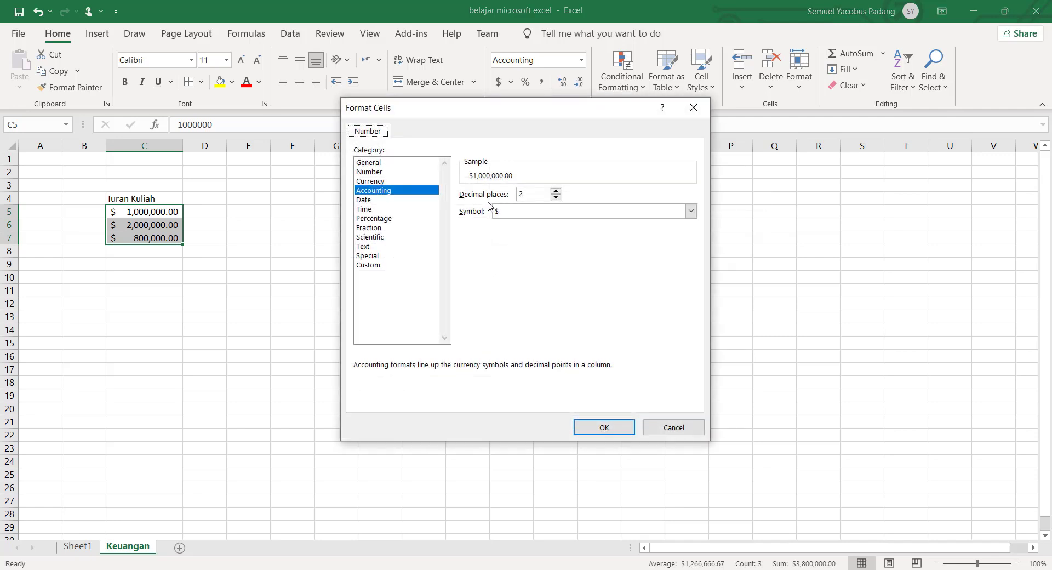
pyautogui.click(501, 212)
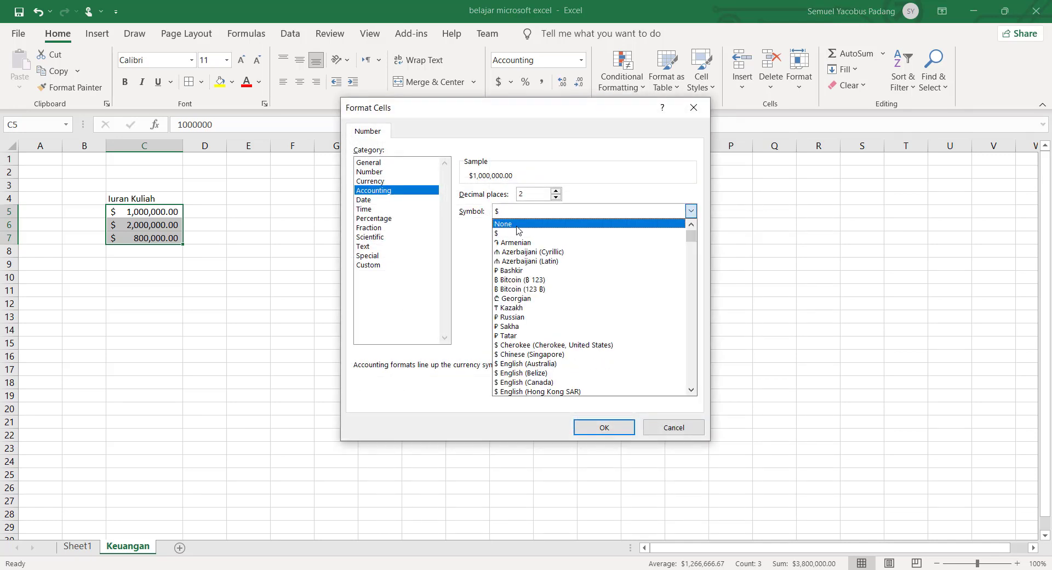
pyautogui.press('i')
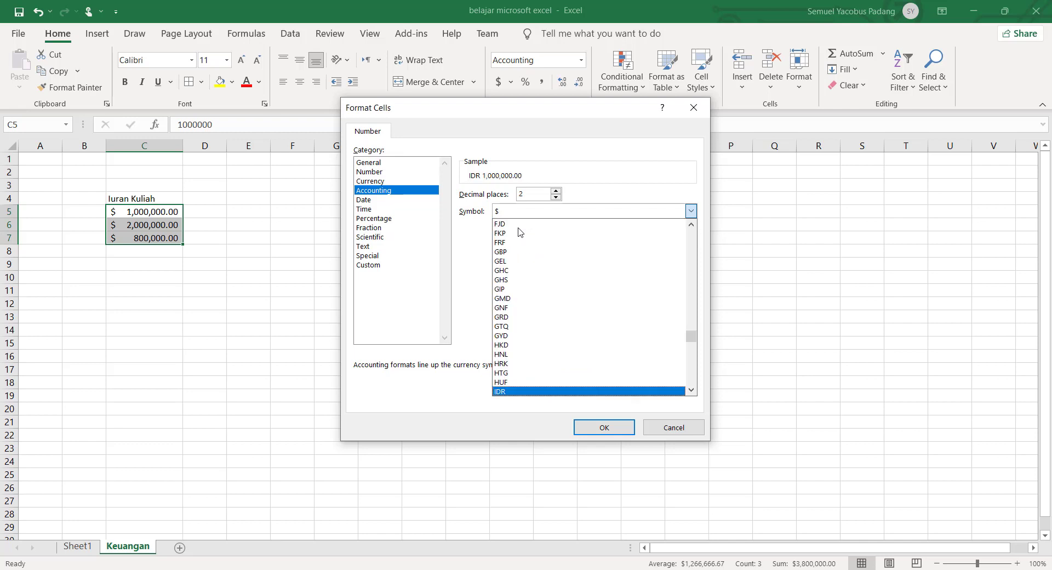
pyautogui.click(522, 393)
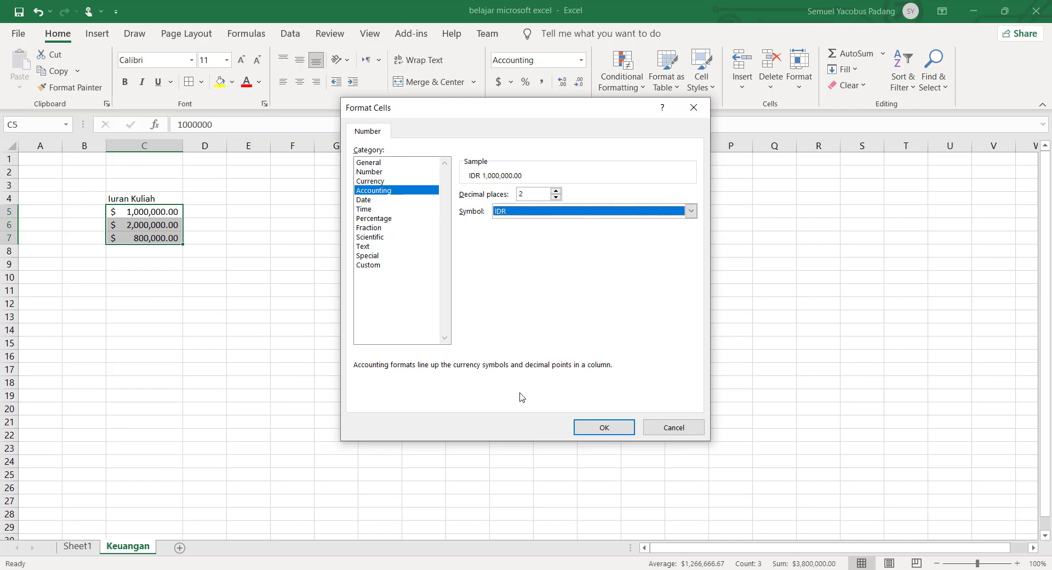
pyautogui.click(603, 428)
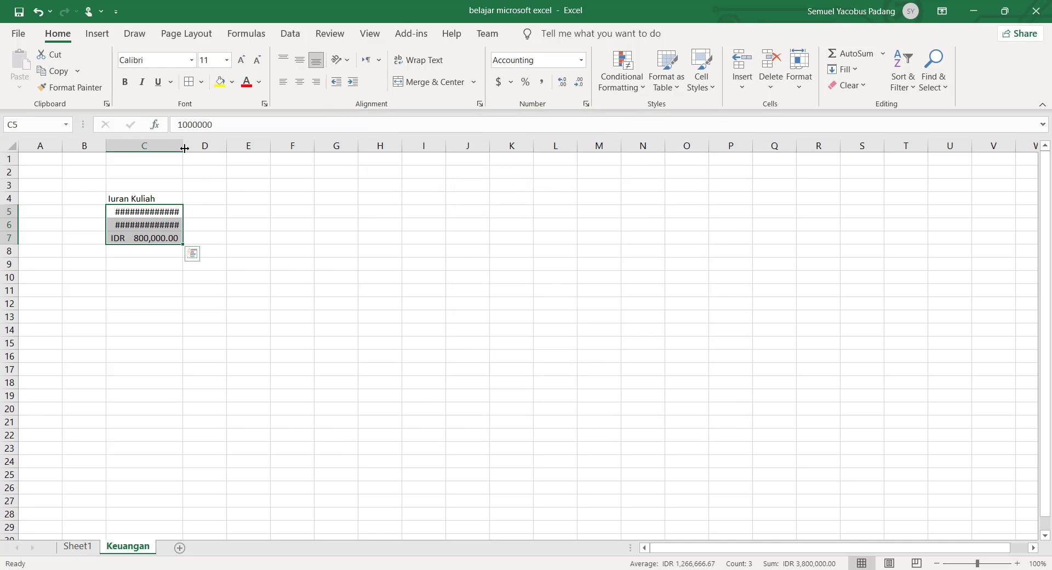
pyautogui.moveTo(182, 146); pyautogui.dragTo(213, 146)
pyautogui.click(276, 239)
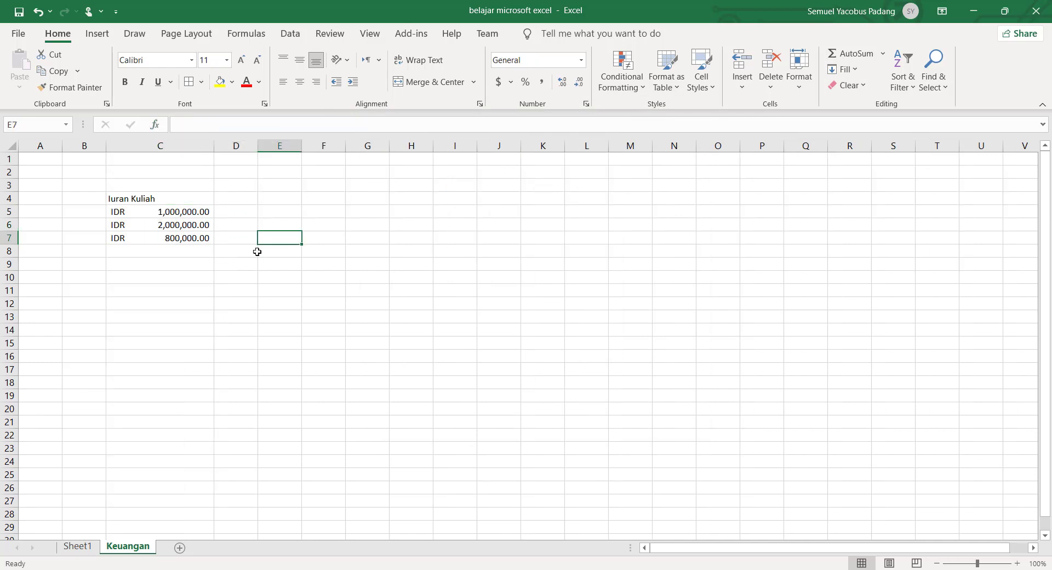
pyautogui.click(160, 210)
pyautogui.click(154, 224)
pyautogui.click(153, 236)
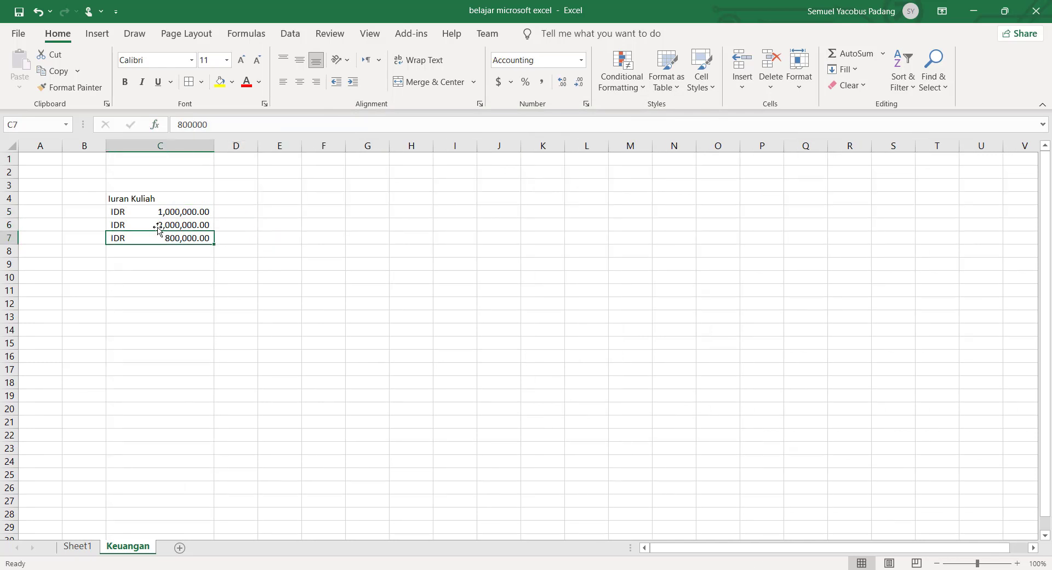
pyautogui.click(158, 213)
pyautogui.moveTo(159, 213); pyautogui.dragTo(160, 238)
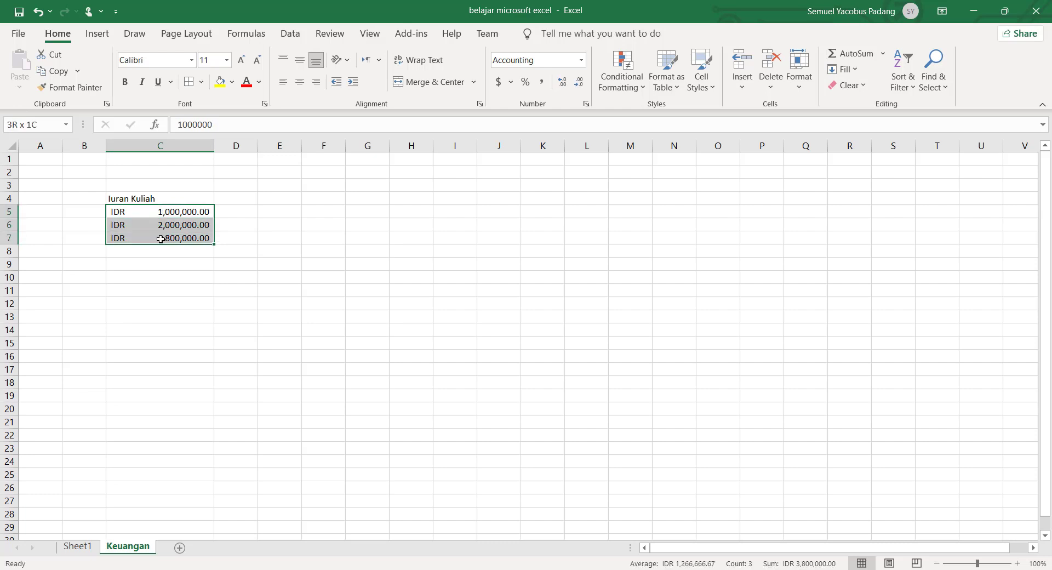
pyautogui.rightClick(149, 239)
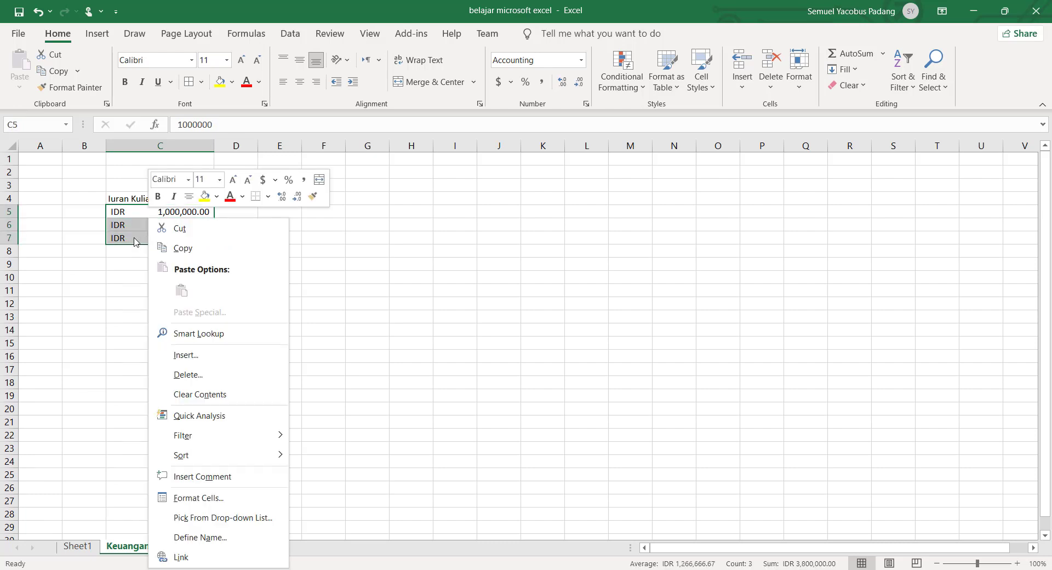
pyautogui.press('Escape')
pyautogui.click(230, 249)
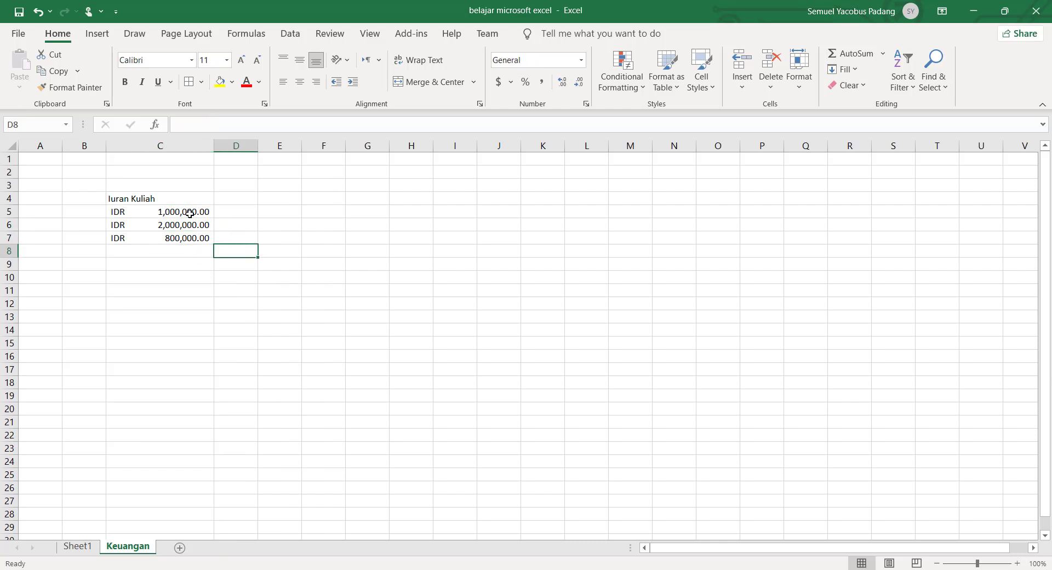
# Step: Set the accounting format of C5:C7 to 0 decimal places
pyautogui.moveTo(186, 212); pyautogui.dragTo(187, 230)
pyautogui.rightClick(186, 232)
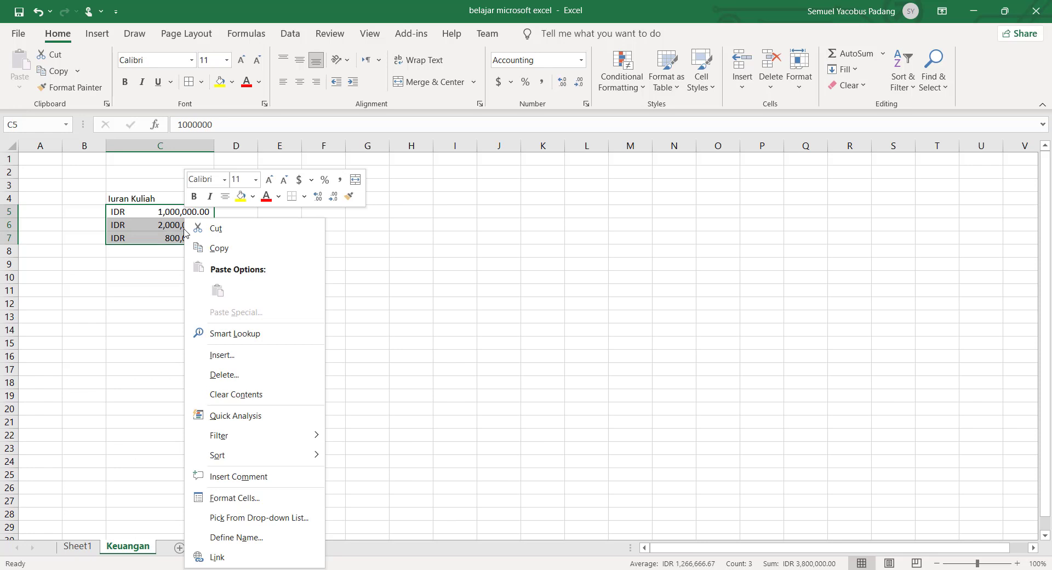
pyautogui.click(234, 498)
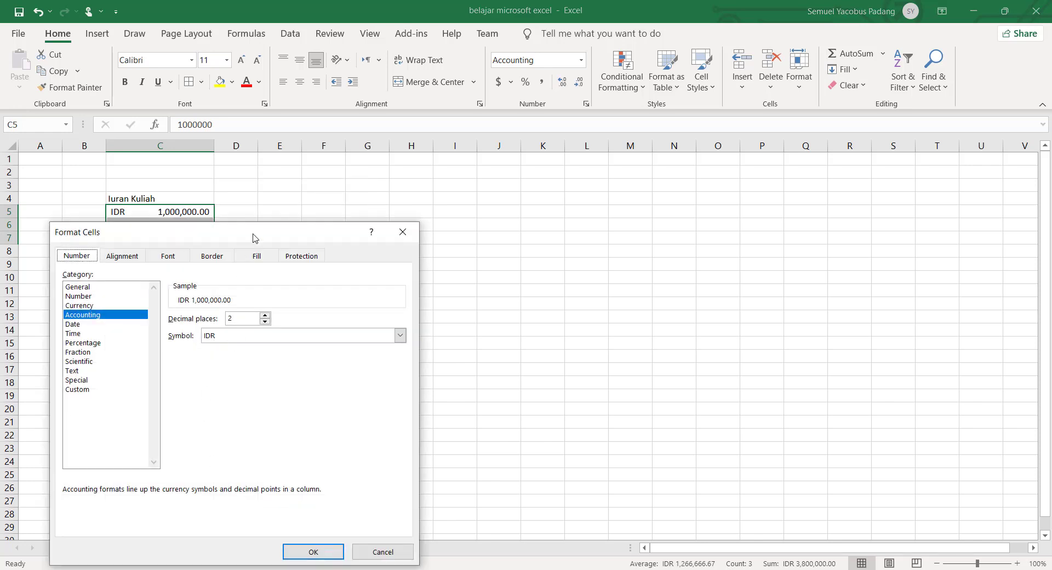
pyautogui.moveTo(255, 236); pyautogui.dragTo(488, 170)
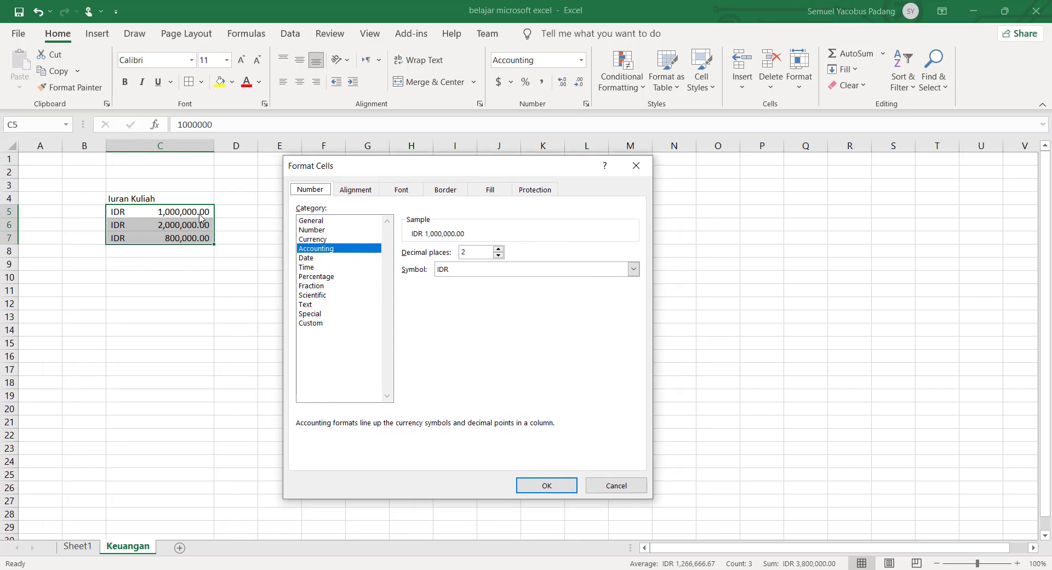
pyautogui.click(498, 255)
pyautogui.click(542, 486)
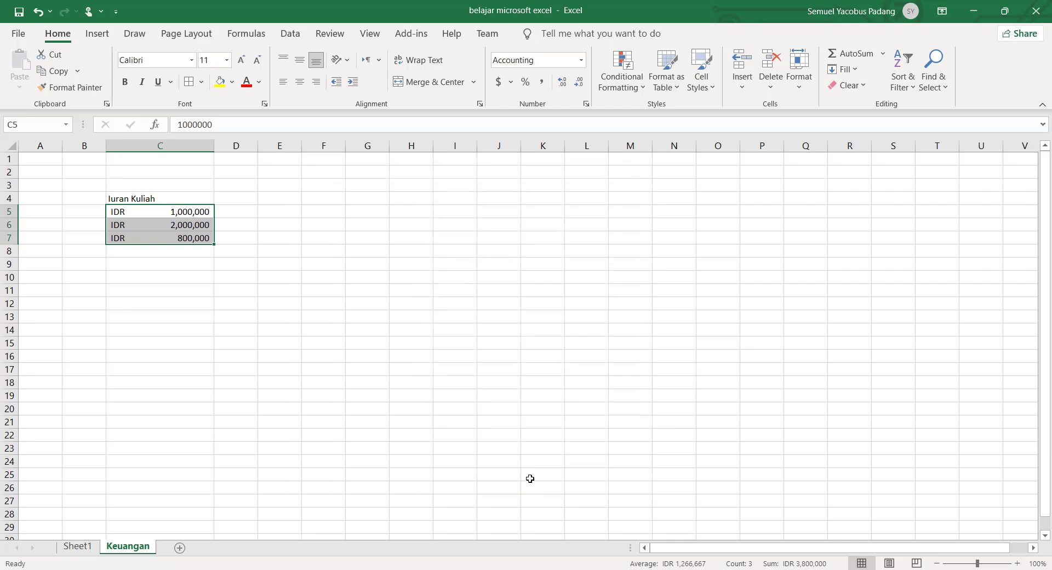
# Step: Examine the number format categories available for C5:C7, including the Custom format codes and the Special, Text, Percentage, Time and Date options
pyautogui.rightClick(196, 214)
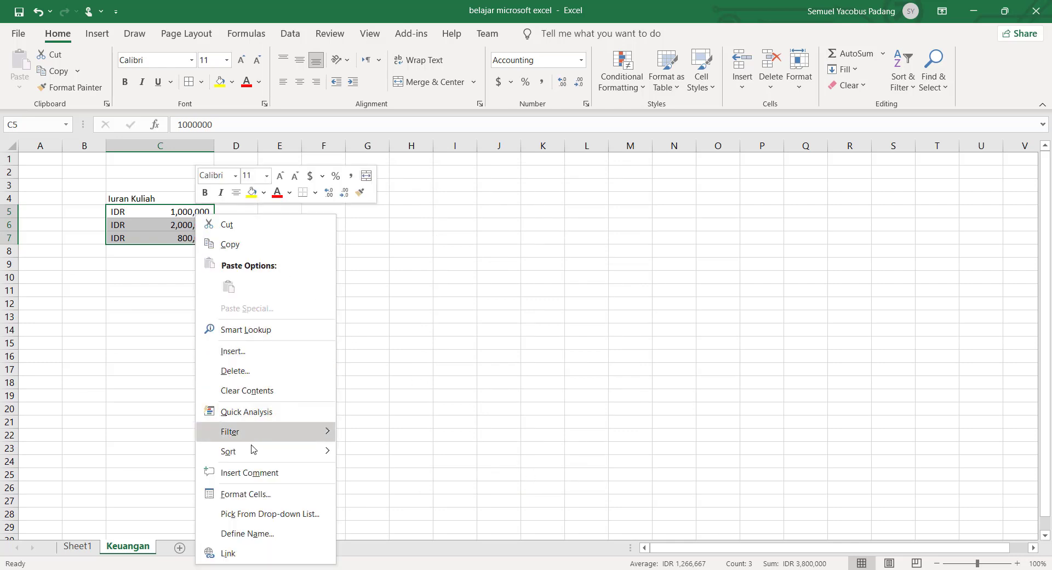
pyautogui.click(252, 494)
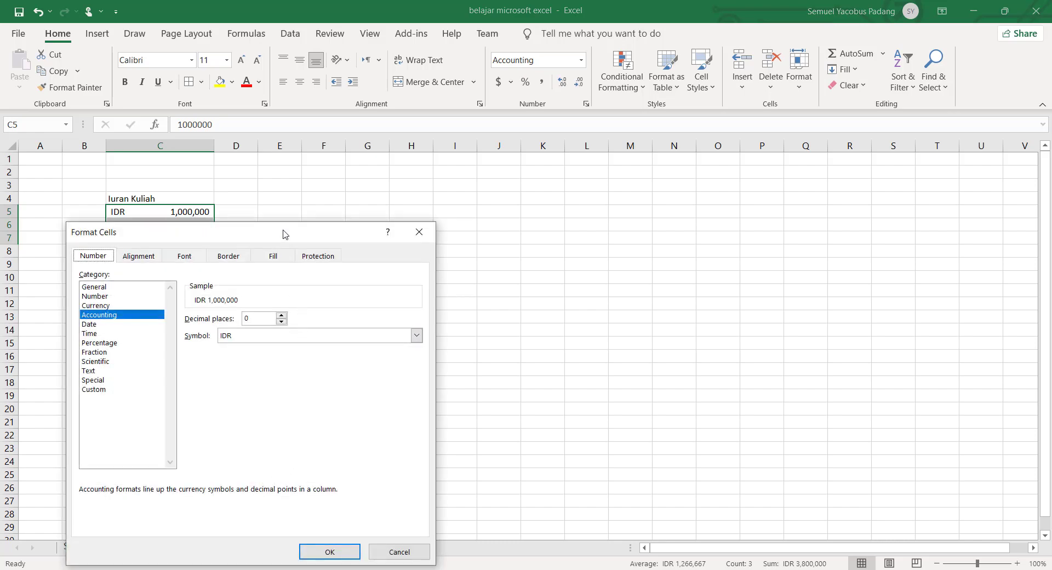
pyautogui.moveTo(285, 235); pyautogui.dragTo(494, 139)
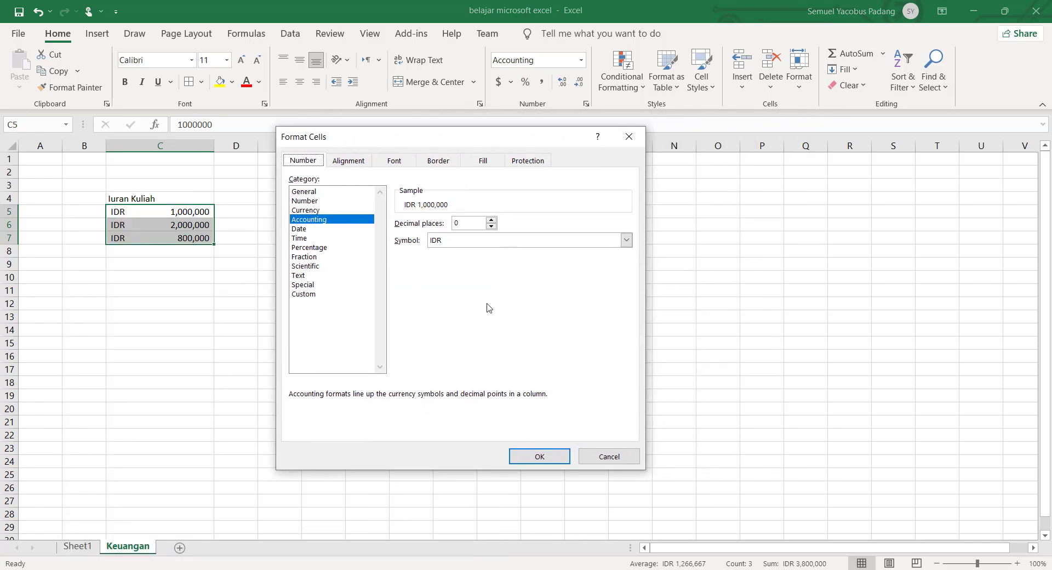
pyautogui.click(301, 294)
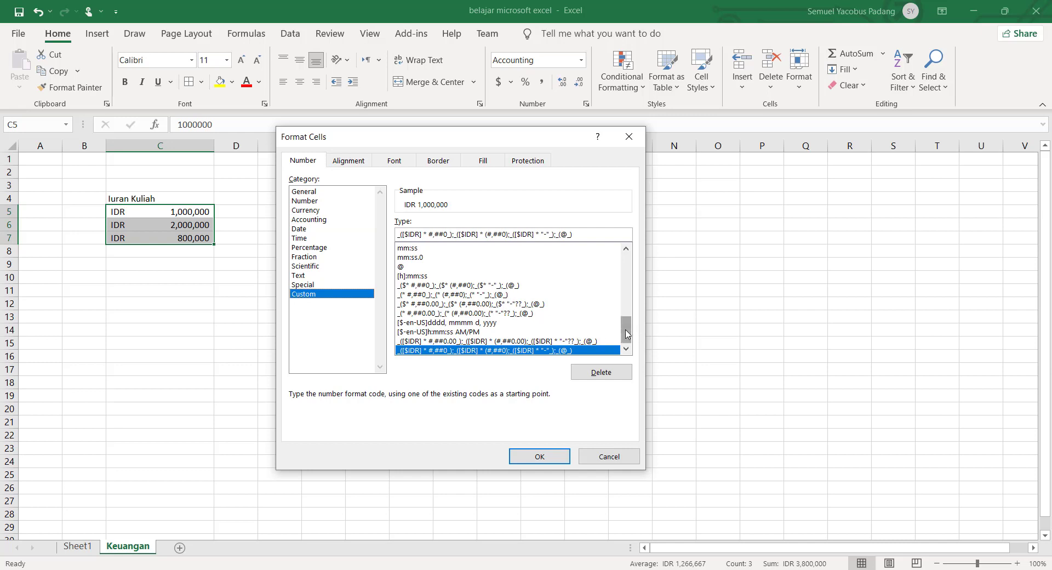
pyautogui.moveTo(626, 328)
pyautogui.mouseDown()
pyautogui.moveTo(630, 255)
pyautogui.moveTo(629, 345)
pyautogui.mouseUp()
pyautogui.moveTo(629, 344); pyautogui.dragTo(620, 247)
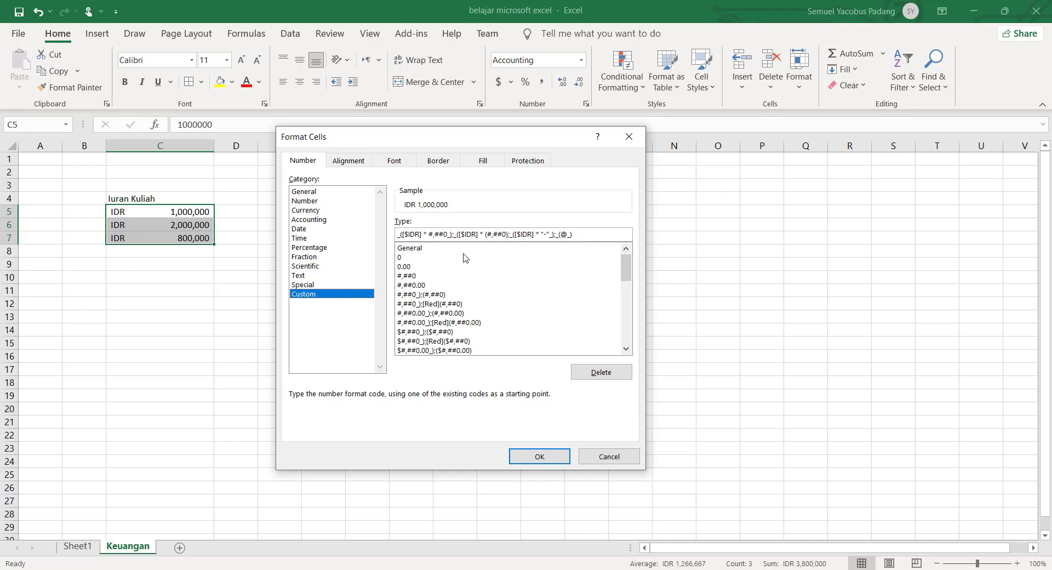
pyautogui.click(303, 286)
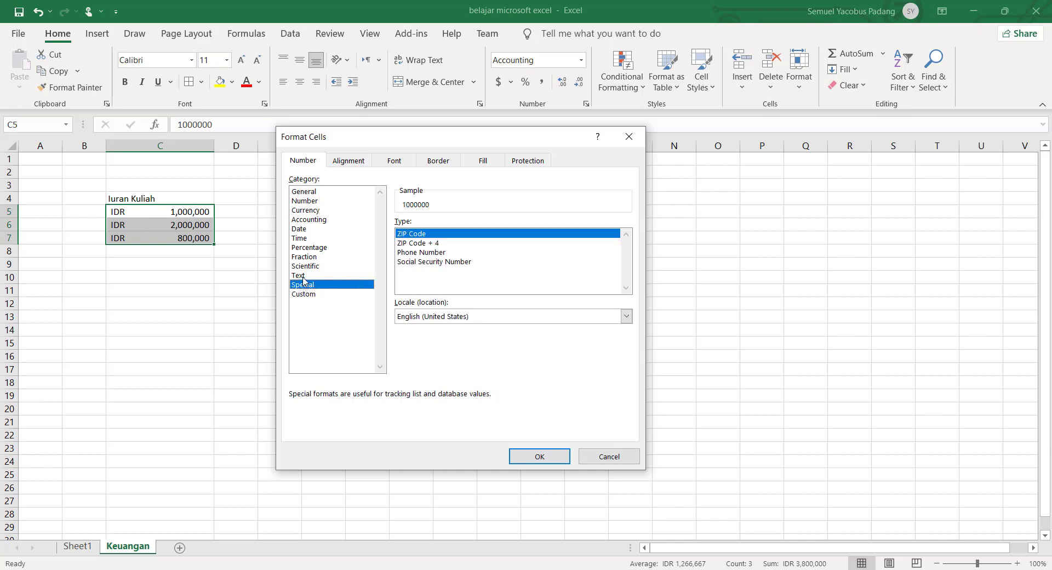
pyautogui.click(304, 278)
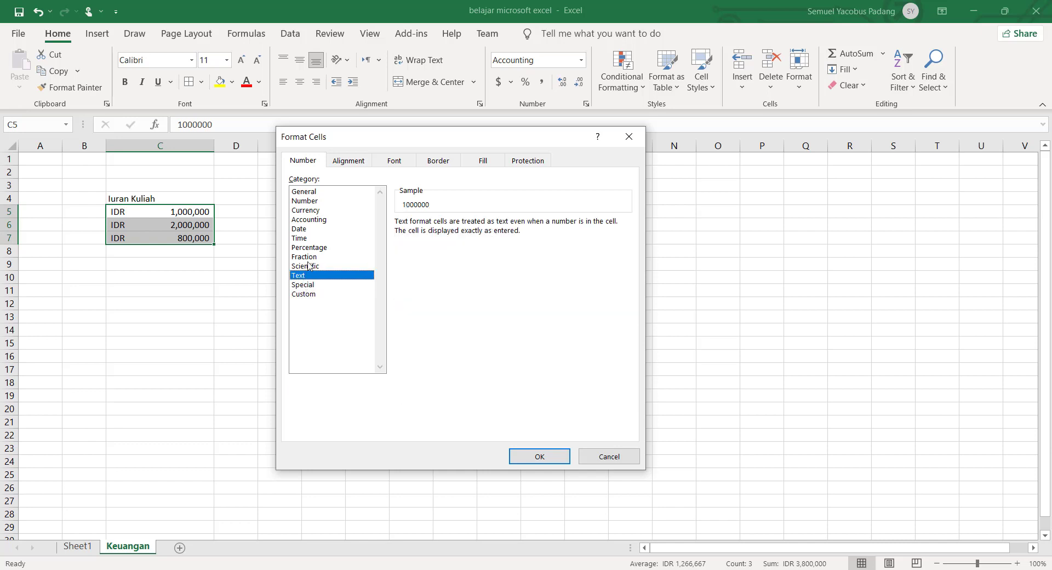
pyautogui.click(309, 266)
pyautogui.click(310, 258)
pyautogui.click(310, 249)
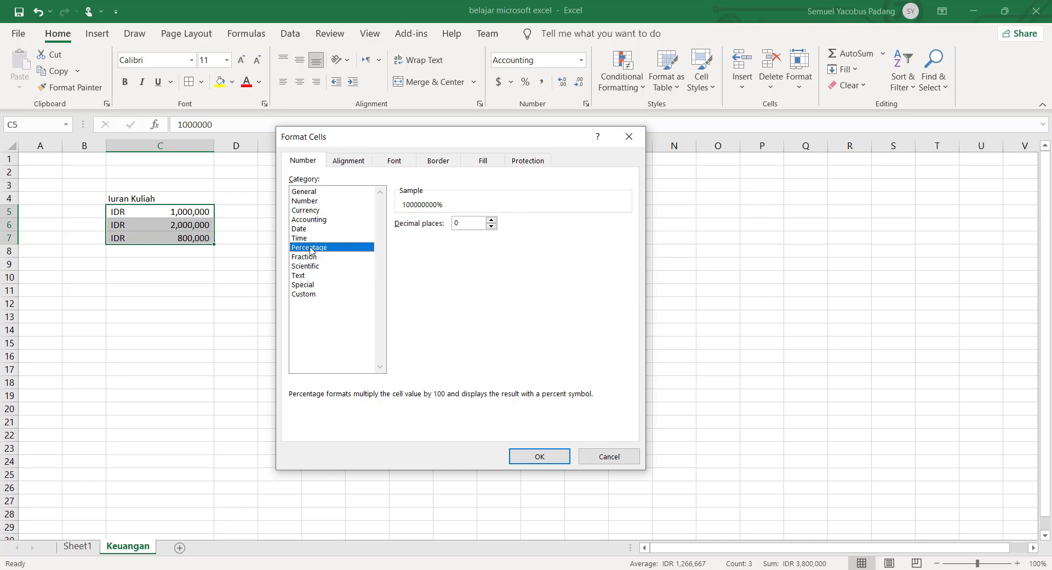
pyautogui.click(305, 239)
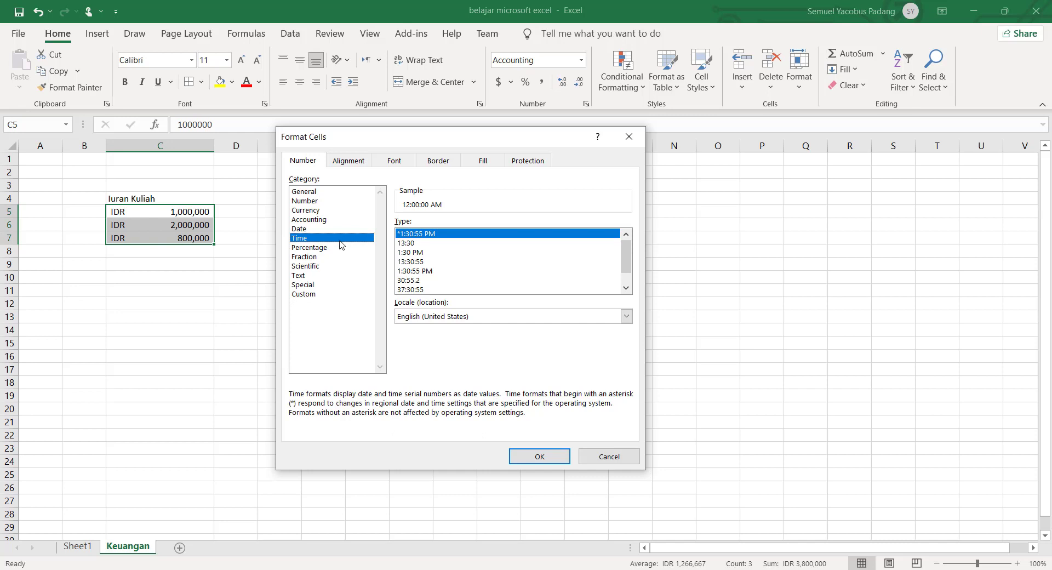
pyautogui.click(303, 230)
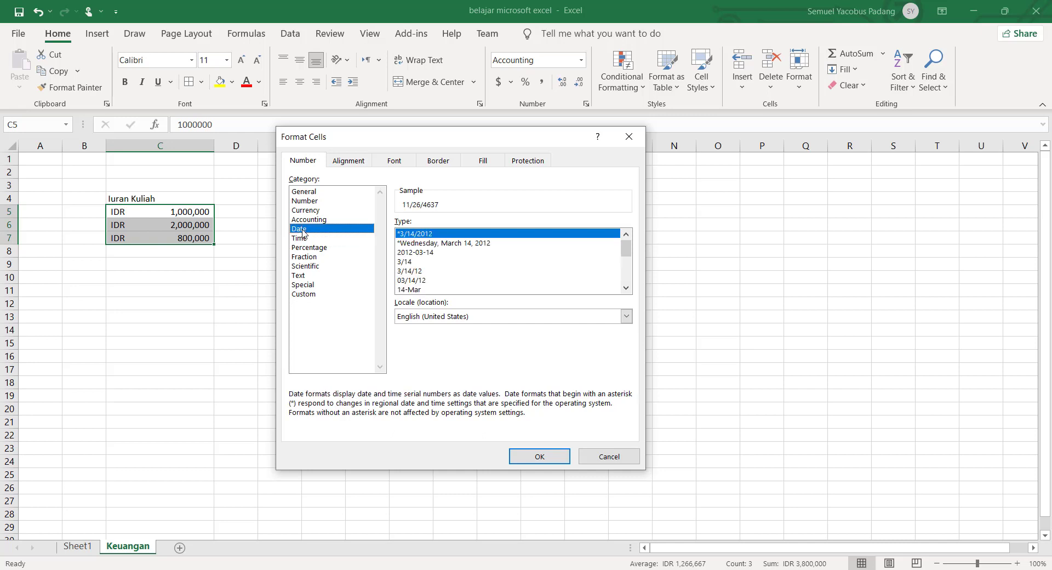
# Step: Apply the Currency number format with the IDR symbol and 0 decimal places to cells C5:C7
pyautogui.click(308, 220)
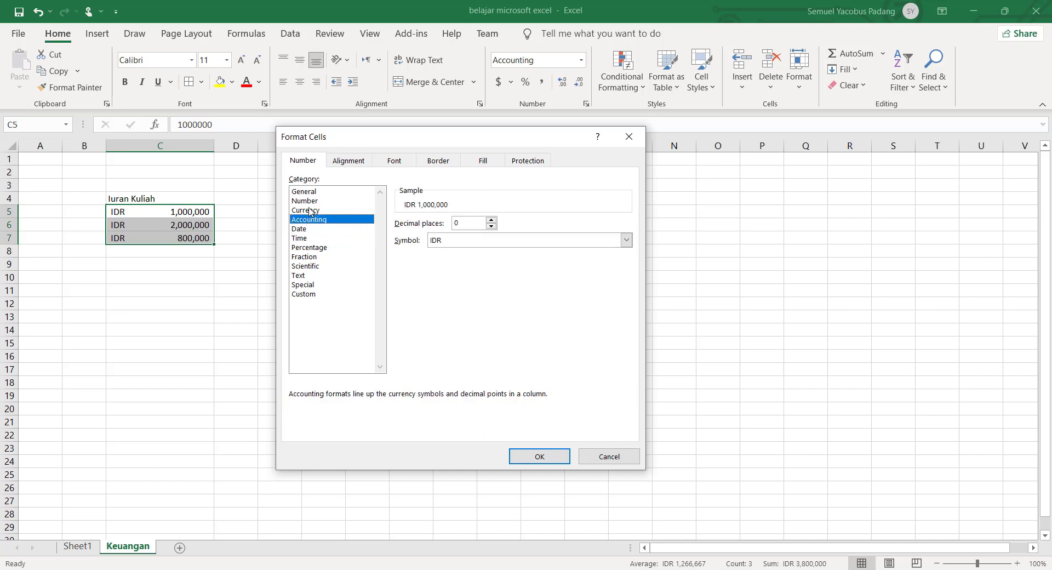
pyautogui.click(311, 211)
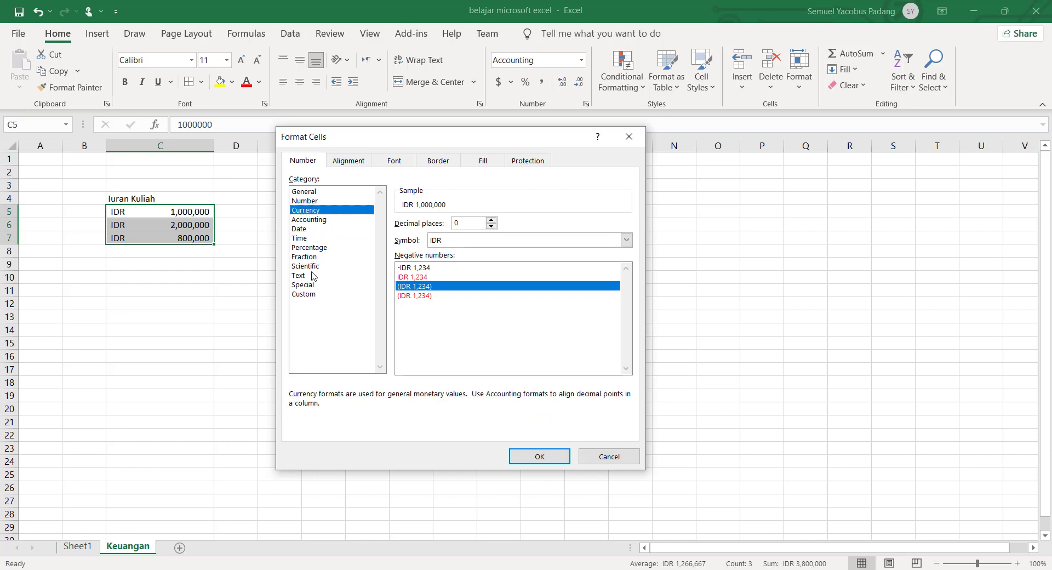
pyautogui.click(303, 221)
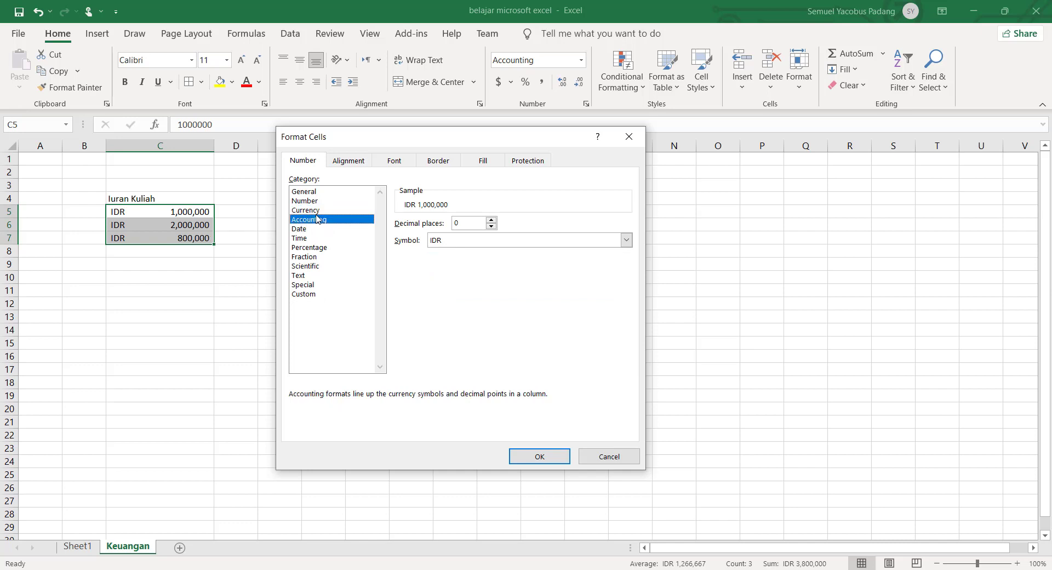
pyautogui.click(308, 210)
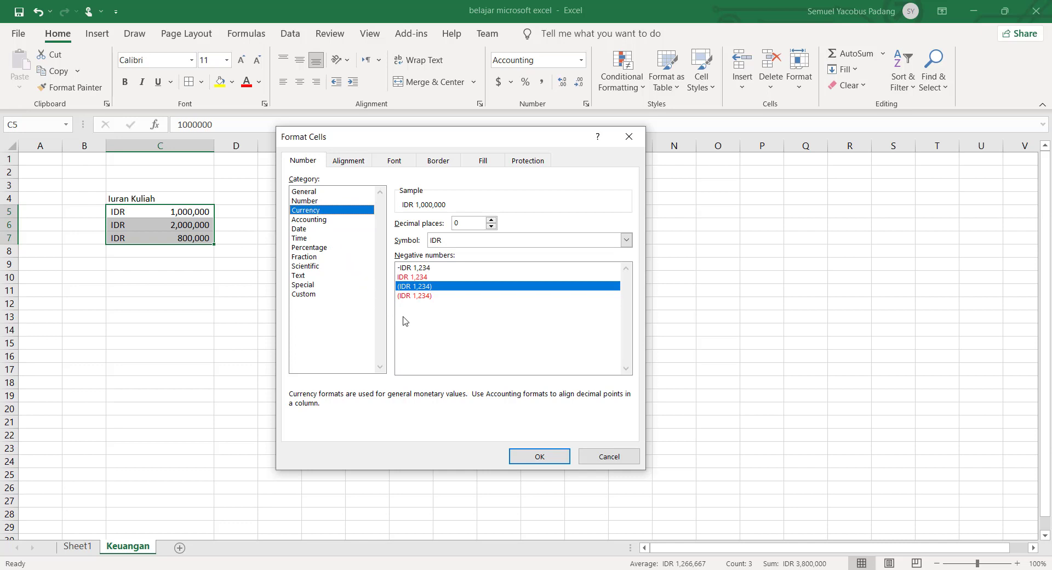
pyautogui.click(516, 457)
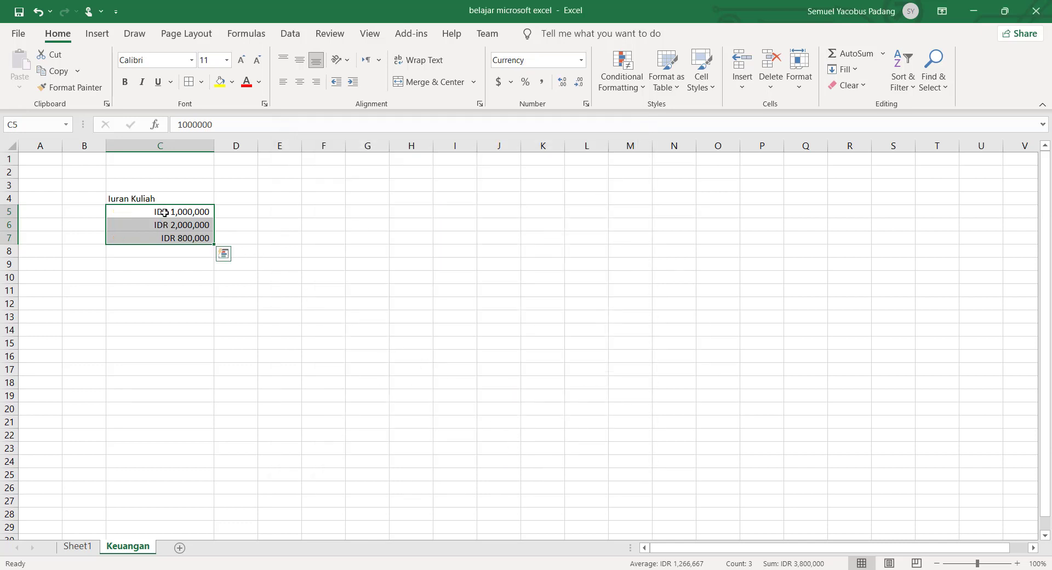
# Step: Review the currency symbol and negative number options of C5:C7 without applying any change
pyautogui.rightClick(194, 214)
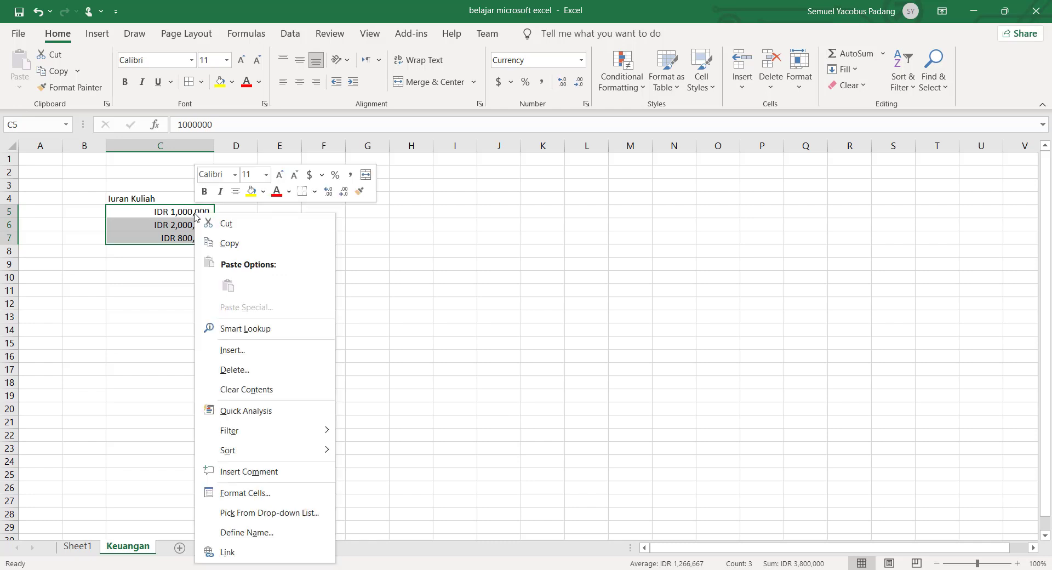
pyautogui.click(214, 494)
pyautogui.moveTo(274, 237); pyautogui.dragTo(680, 147)
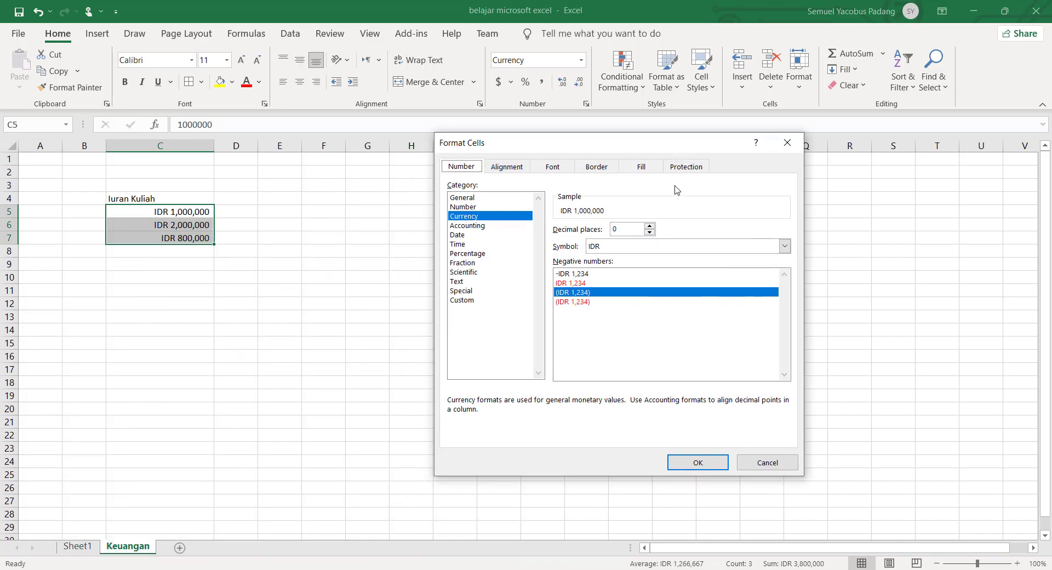
pyautogui.click(653, 254)
pyautogui.click(709, 208)
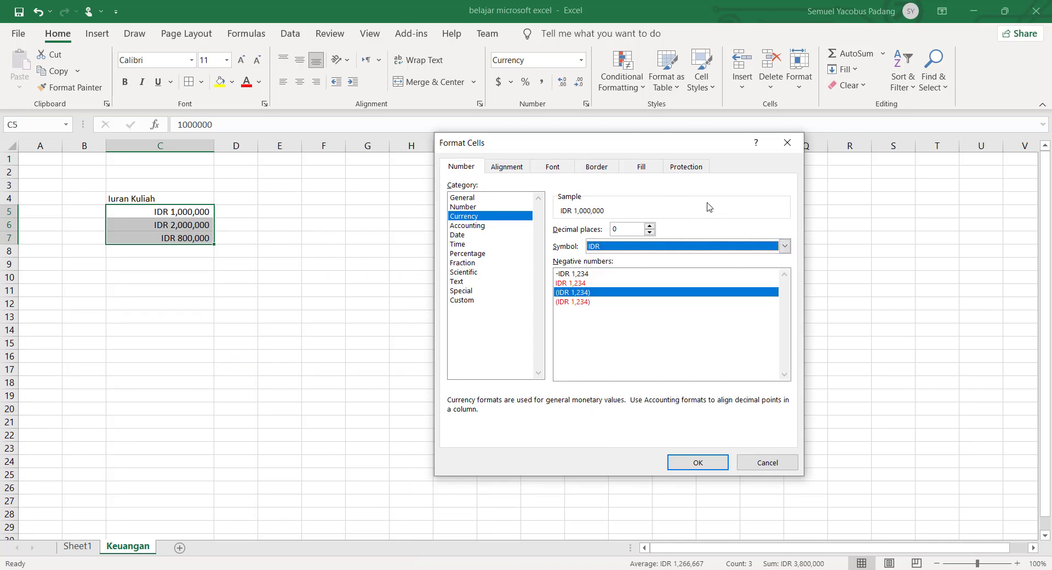
pyautogui.click(576, 293)
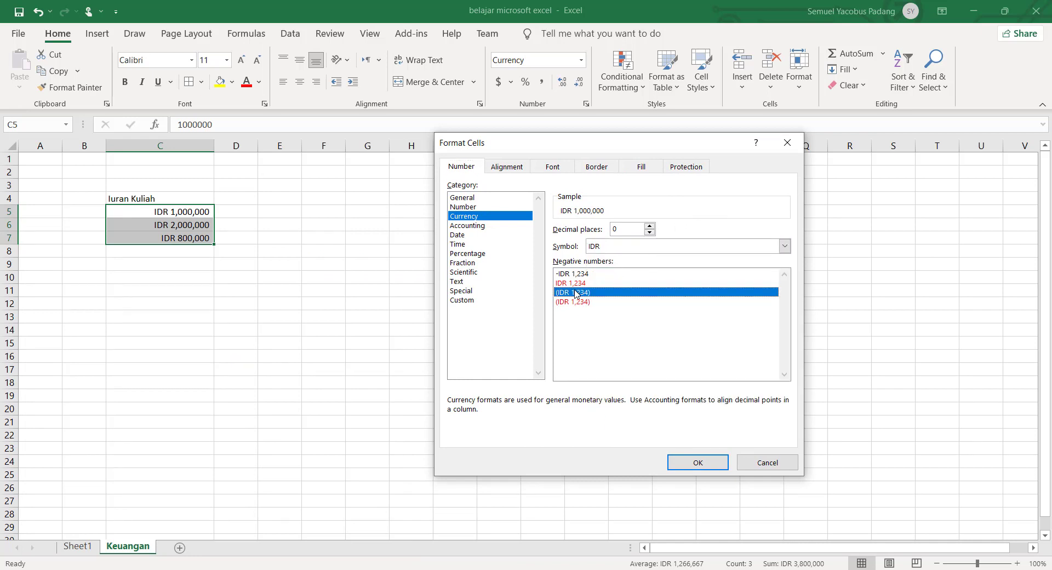
pyautogui.click(767, 462)
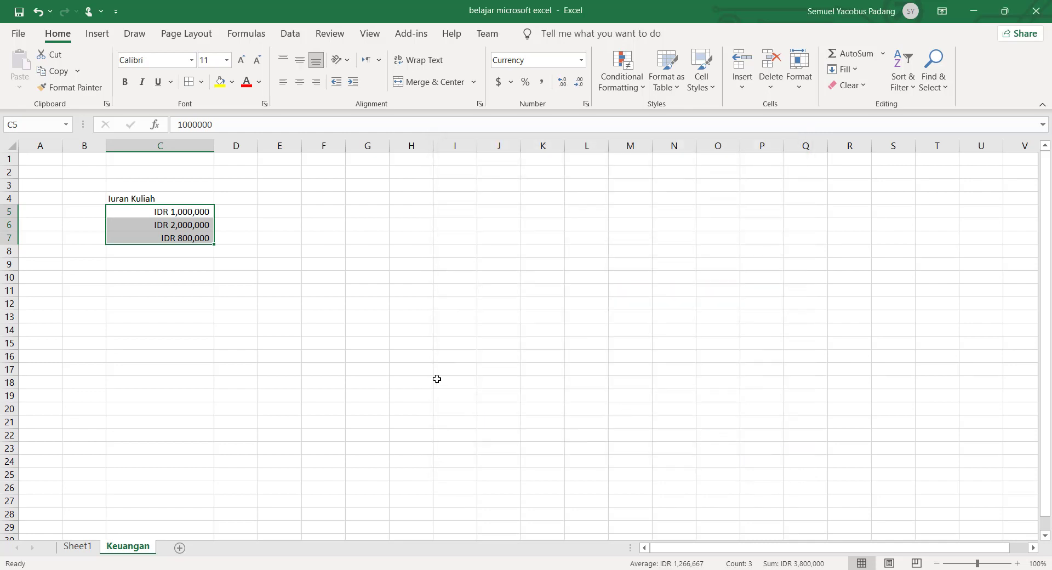
# Step: Look over the summary results in the Nilai column of Sheet1 and return to the Keuangan sheet
pyautogui.click(77, 546)
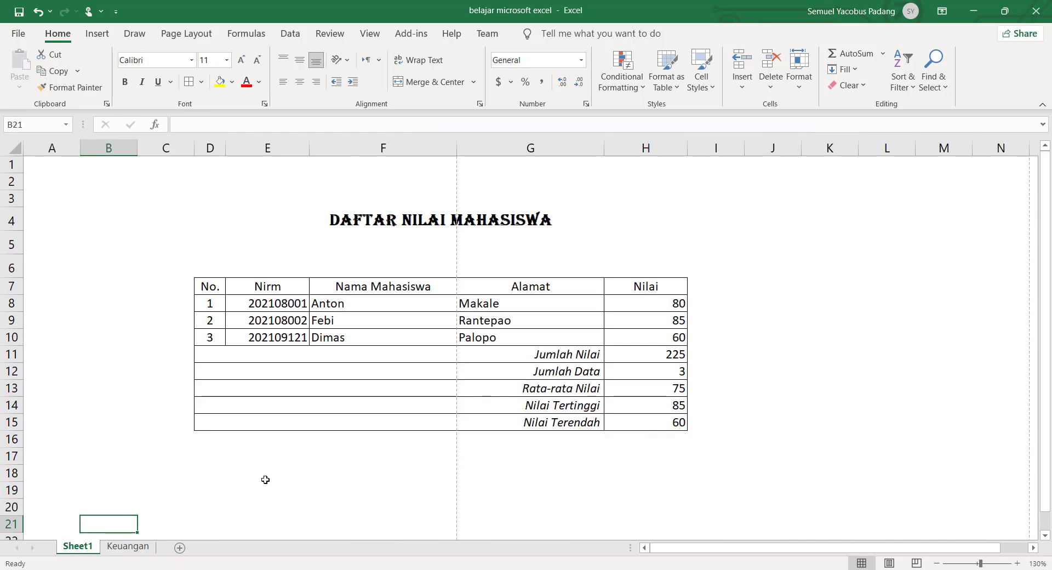
pyautogui.click(645, 355)
pyautogui.moveTo(645, 355); pyautogui.dragTo(648, 405)
pyautogui.click(127, 546)
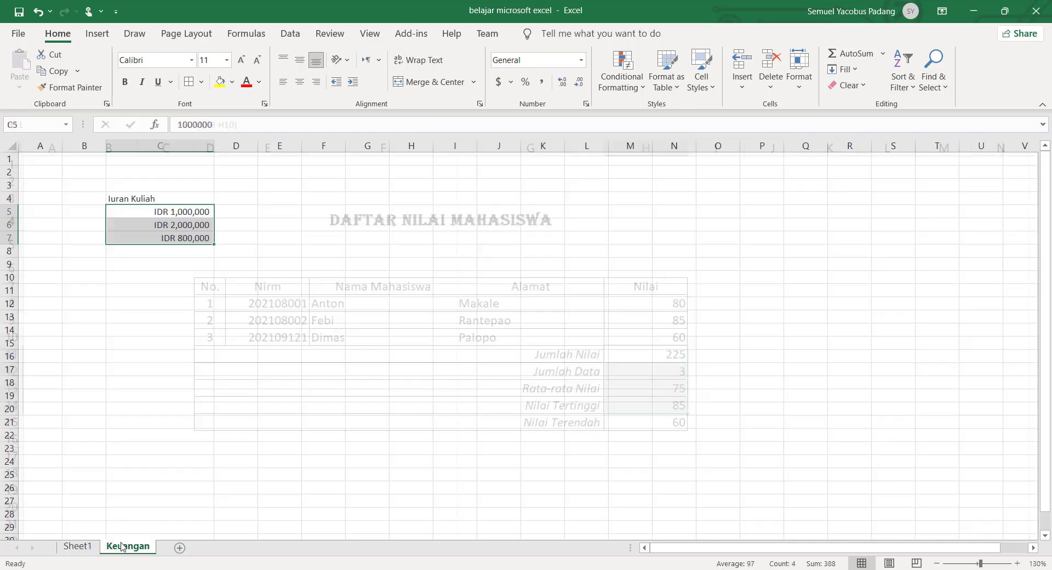
pyautogui.click(190, 252)
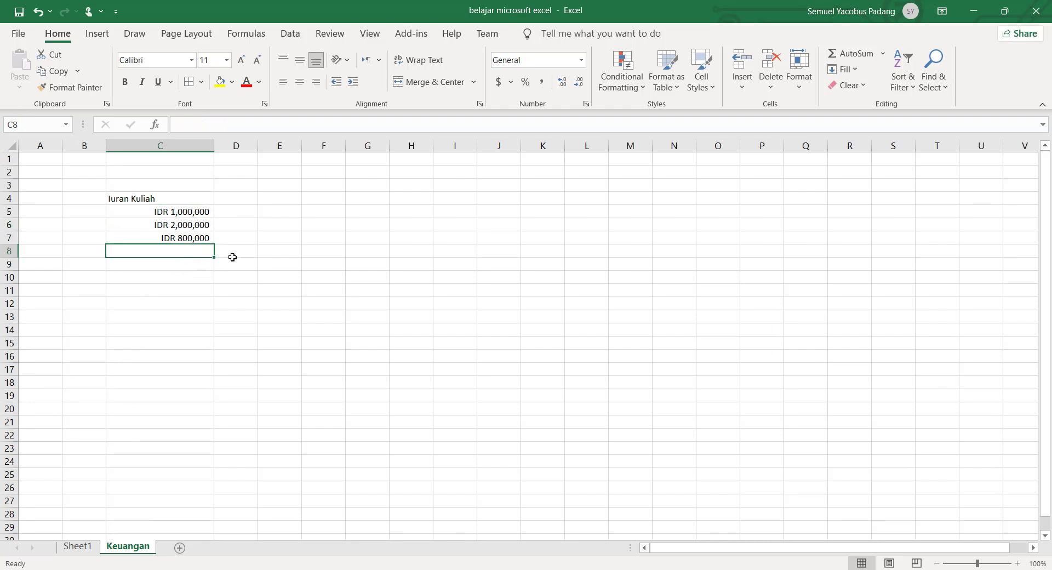
pyautogui.click(156, 269)
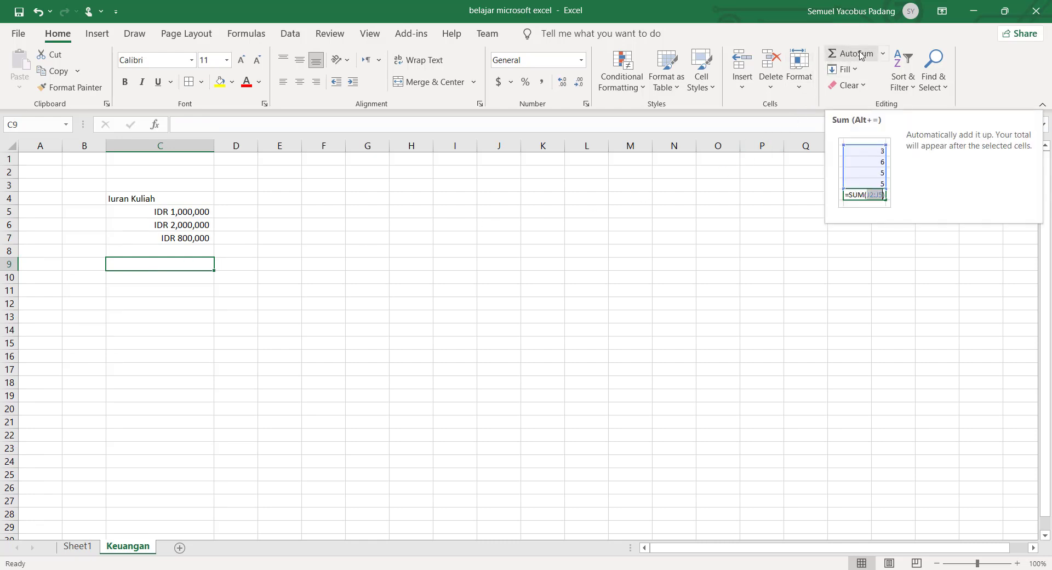
pyautogui.click(194, 254)
pyautogui.click(190, 267)
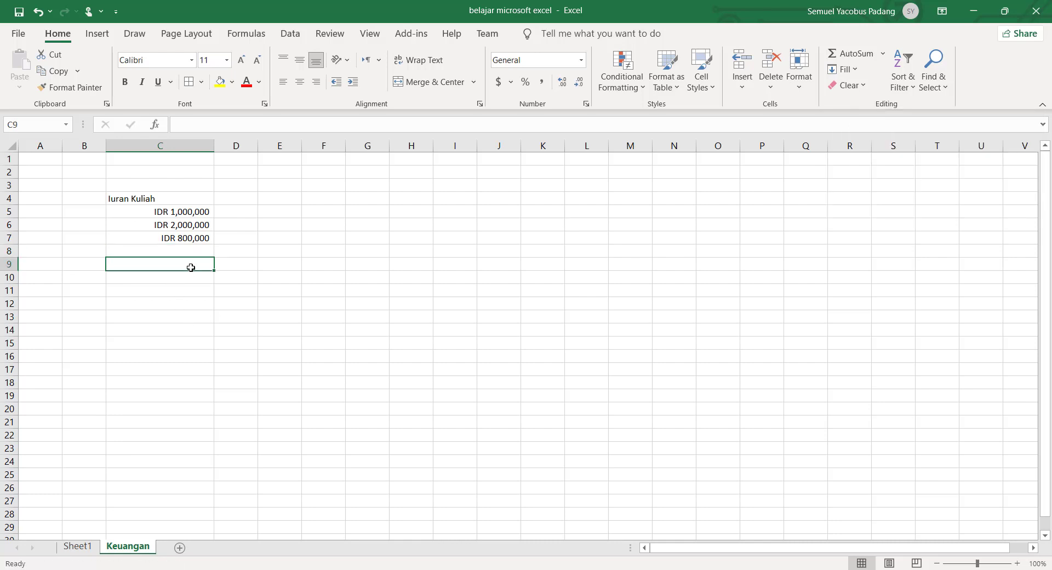